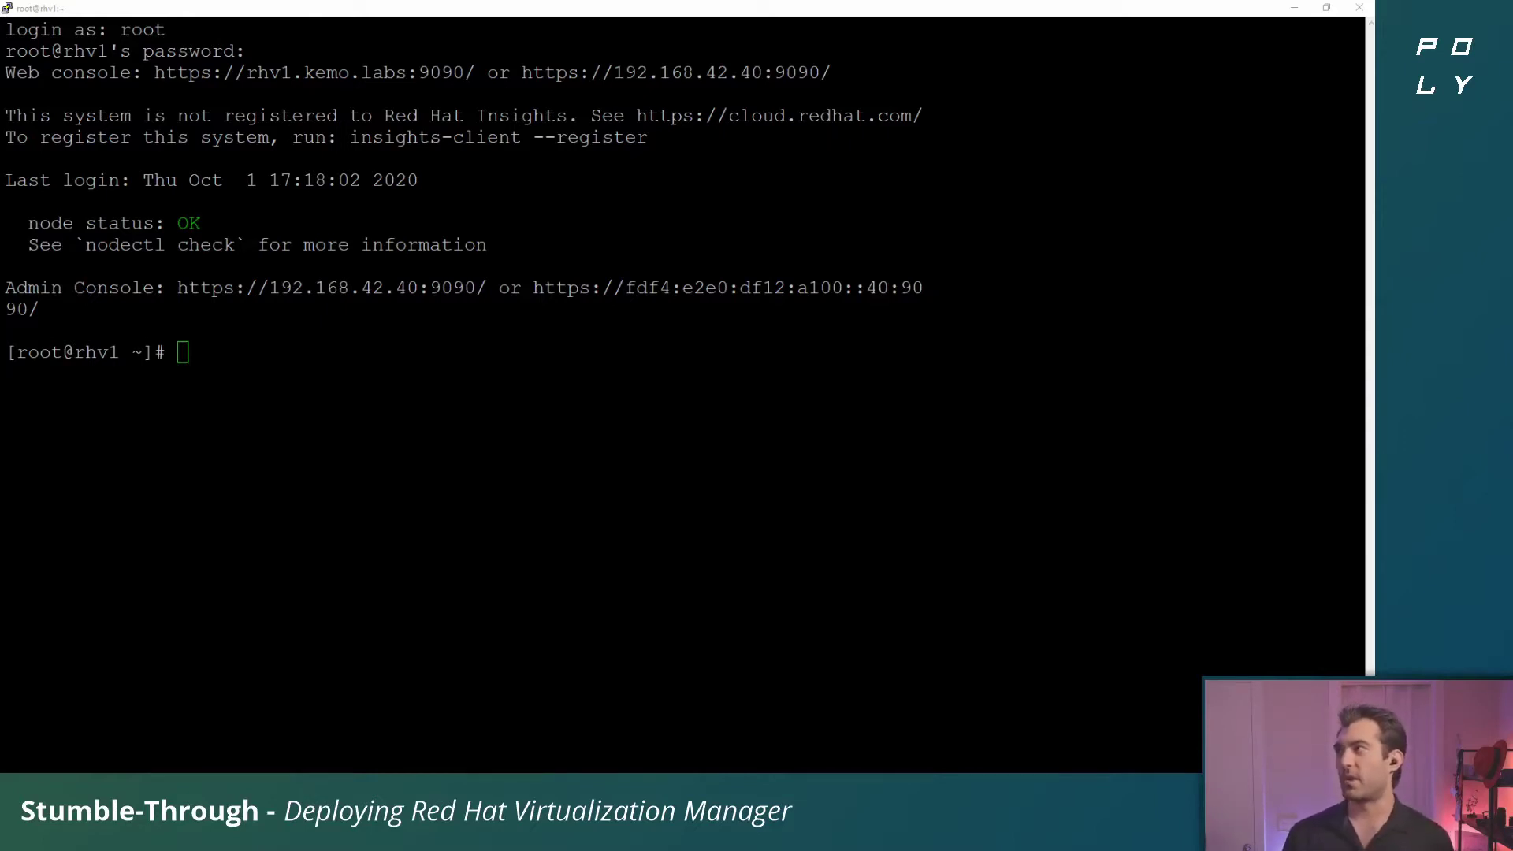
Bring the PuTTY root session on rhv1 into focus to check node status
key(alt+Tab)
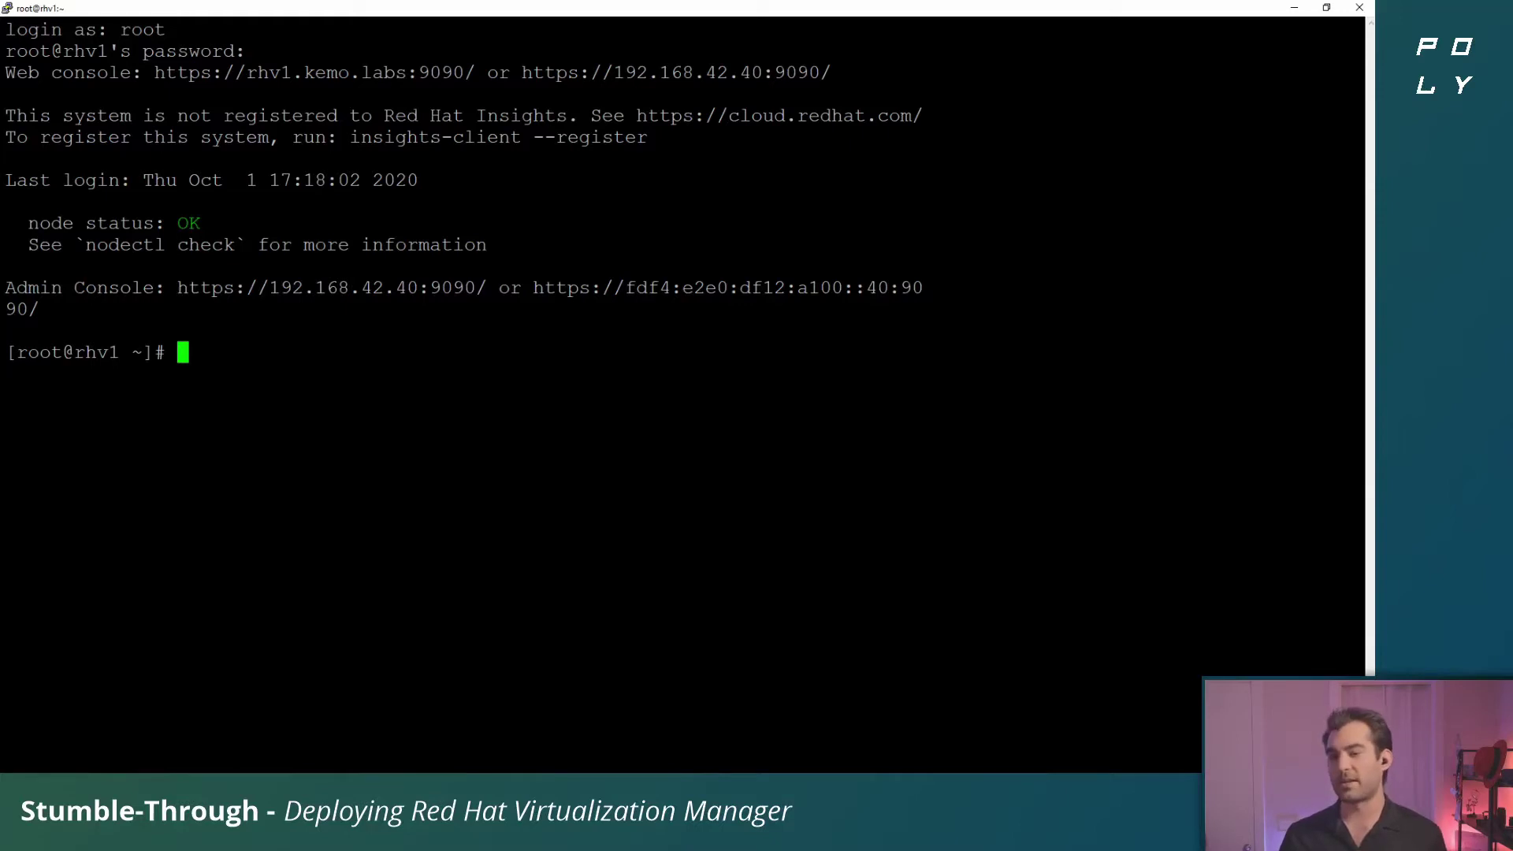
Switch to the rhv1.kemo.labs console in Chrome and log in as root with the account password
click(1289, 11)
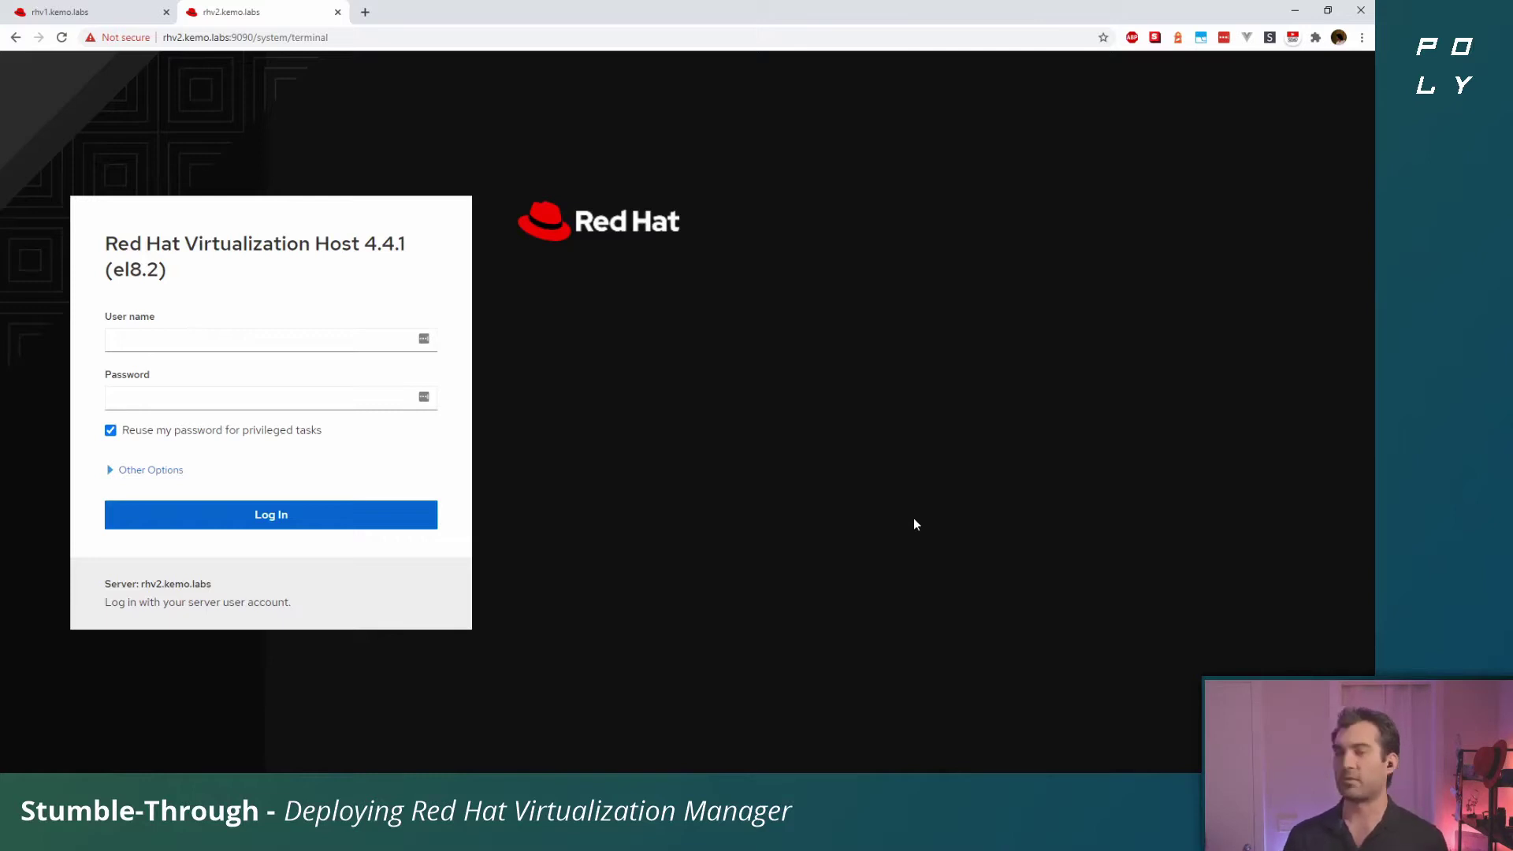
key(ctrl+shift+Tab)
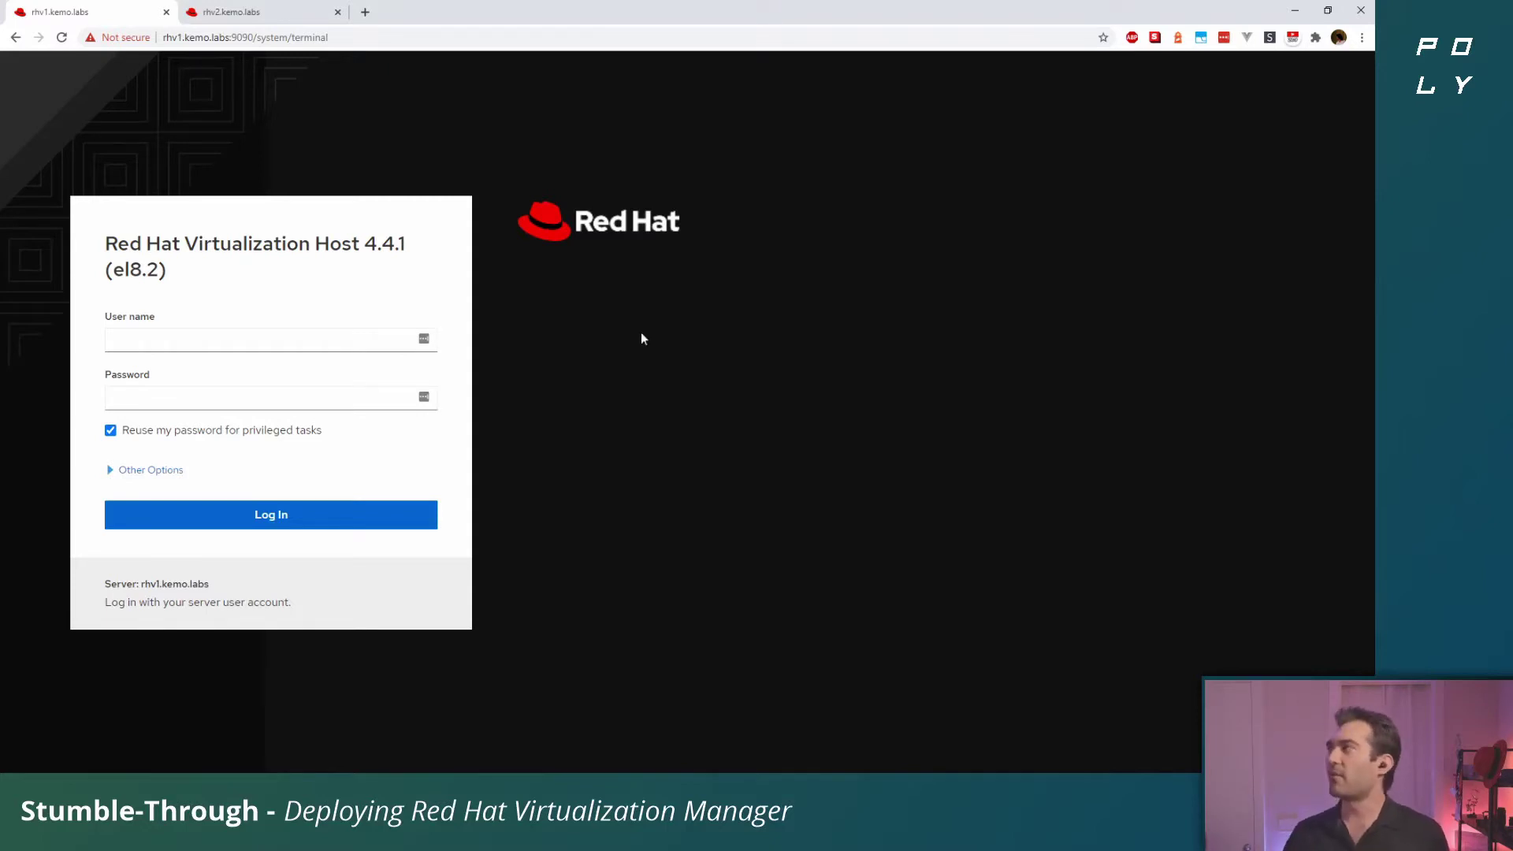
click(318, 336)
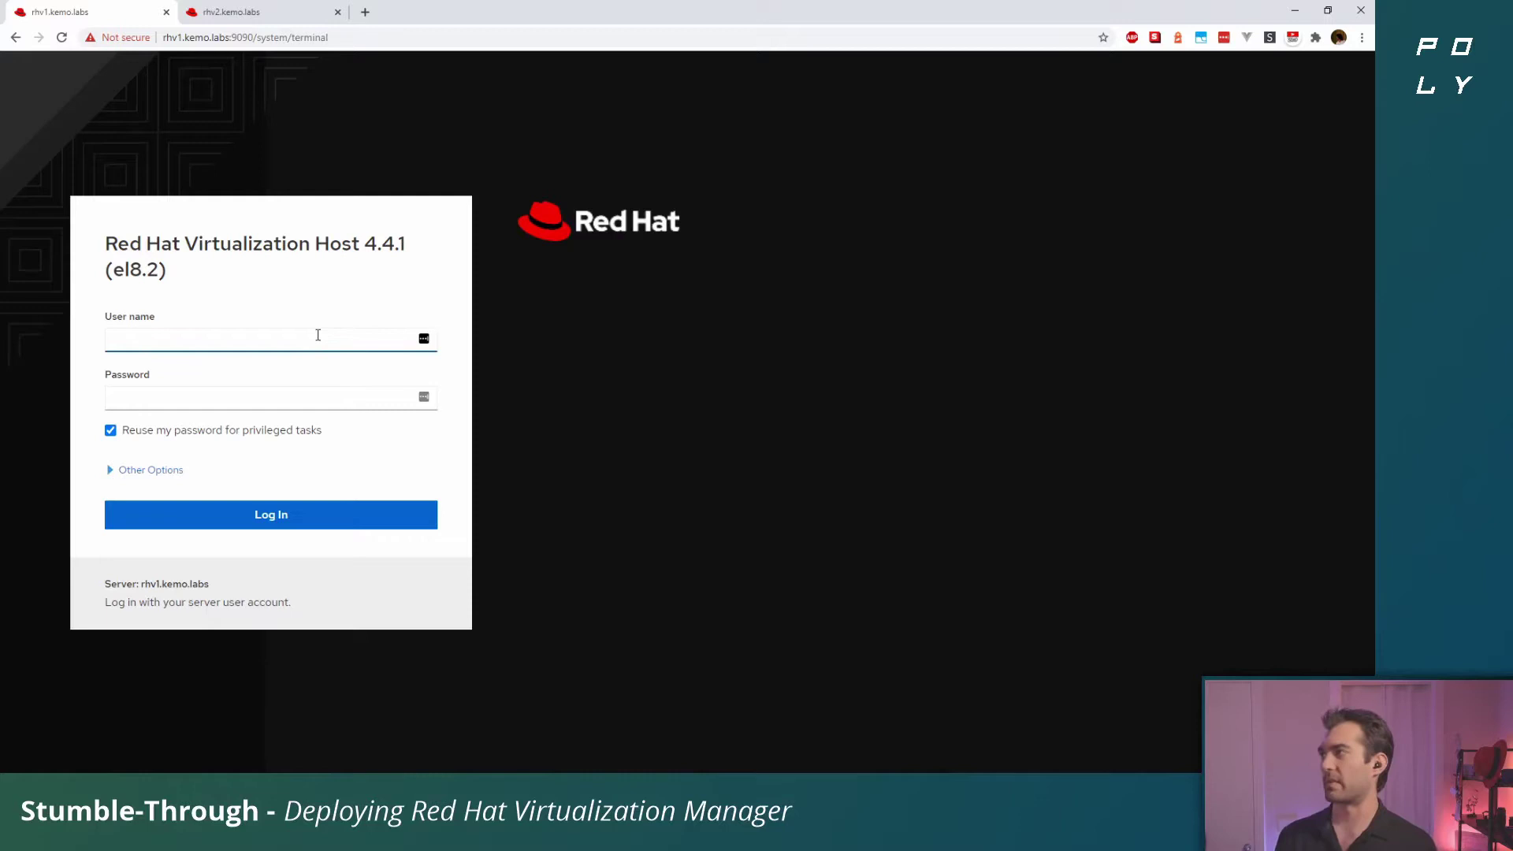
text(root)
key(Tab)
text(••••••••••)
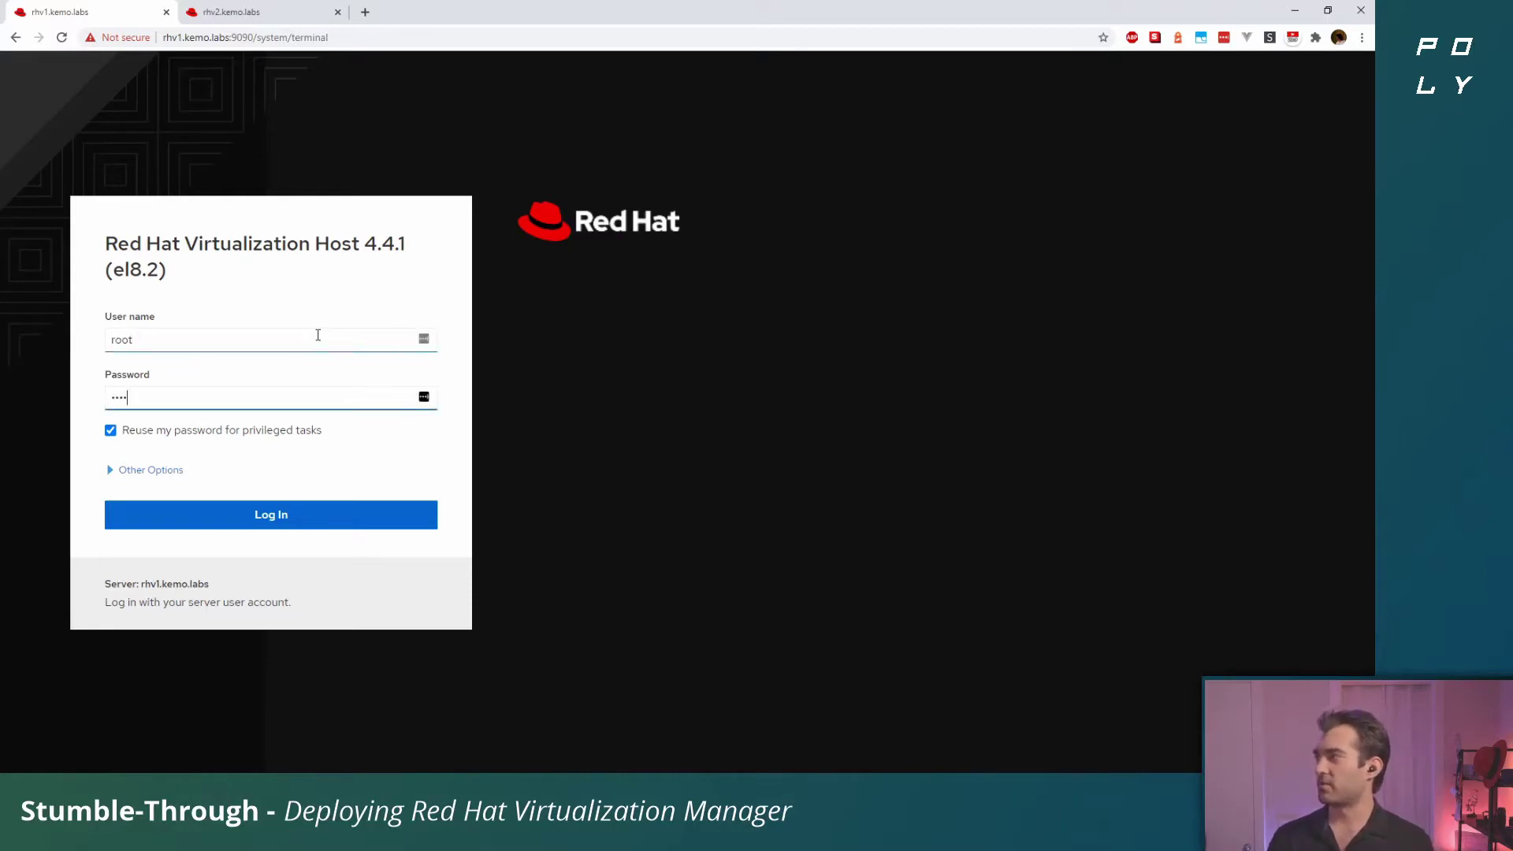
key(Return)
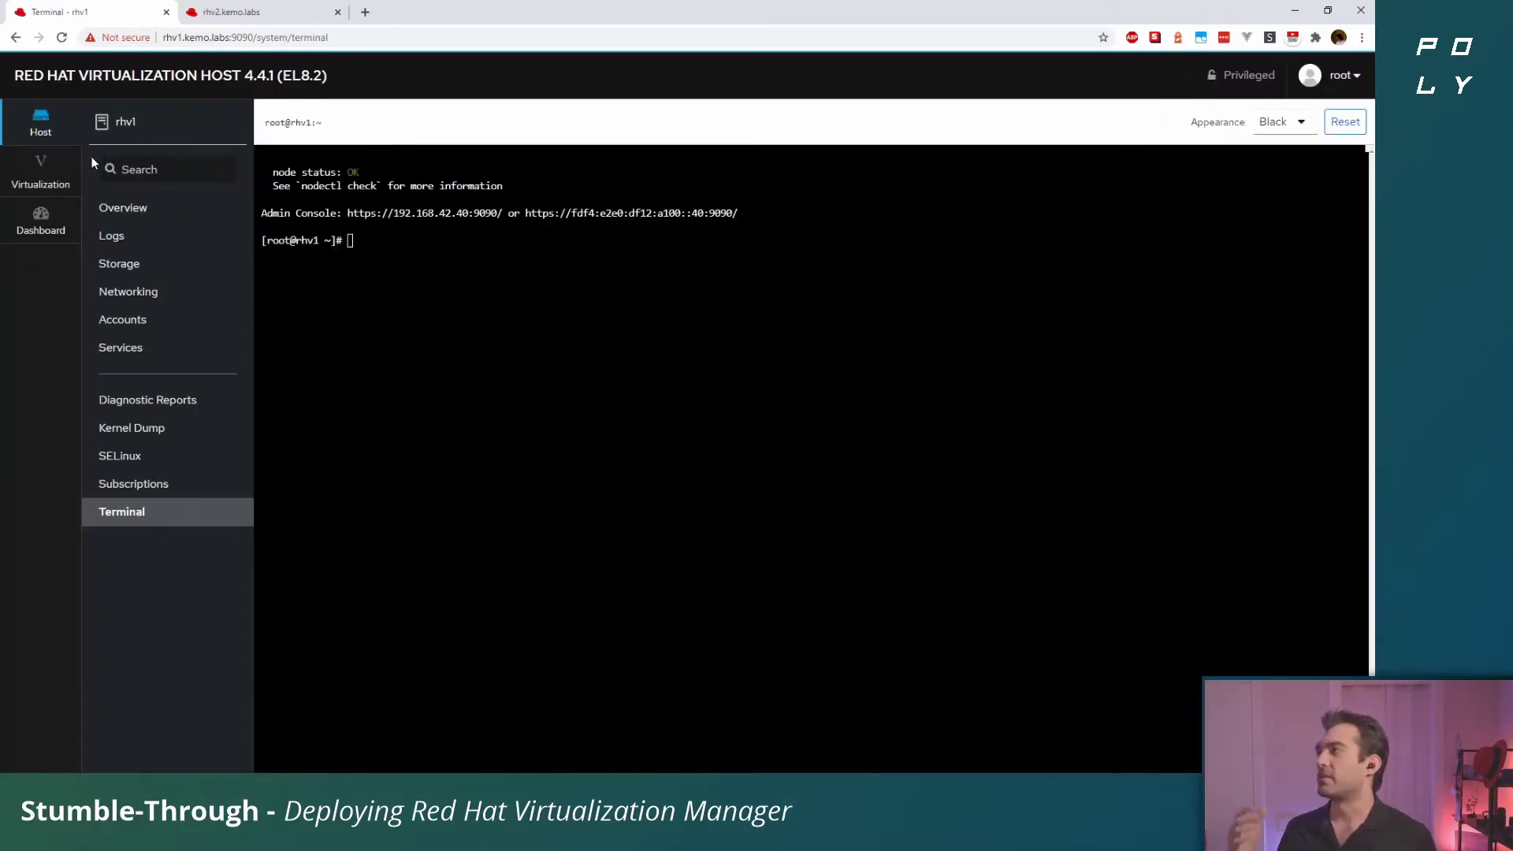
Open rhv1's Overview page from the Host sidebar
click(113, 203)
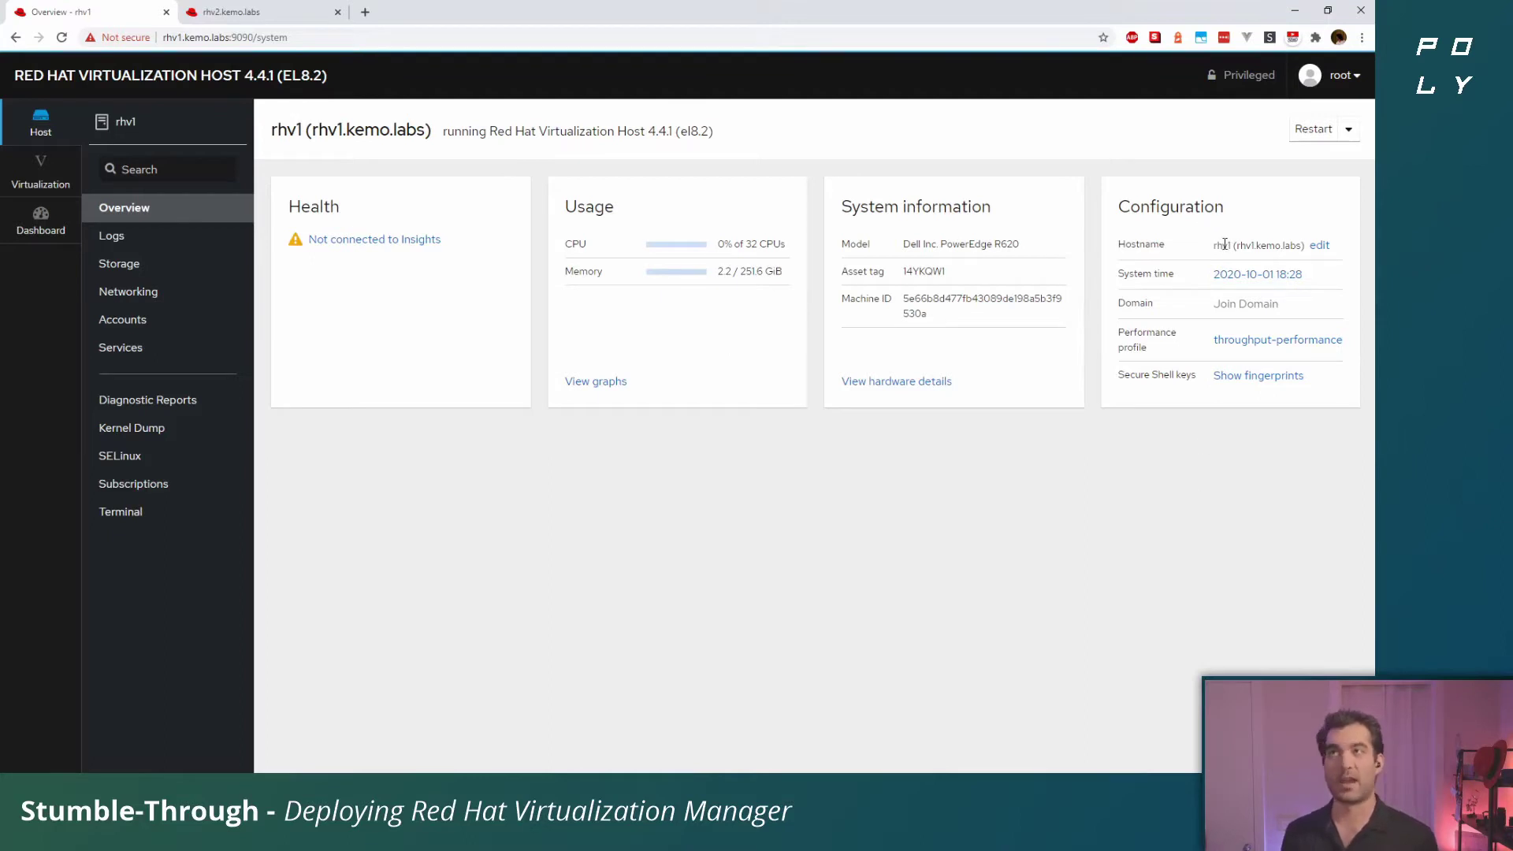
Open rhv1's Networking page to see its interfaces, including bond0
click(223, 307)
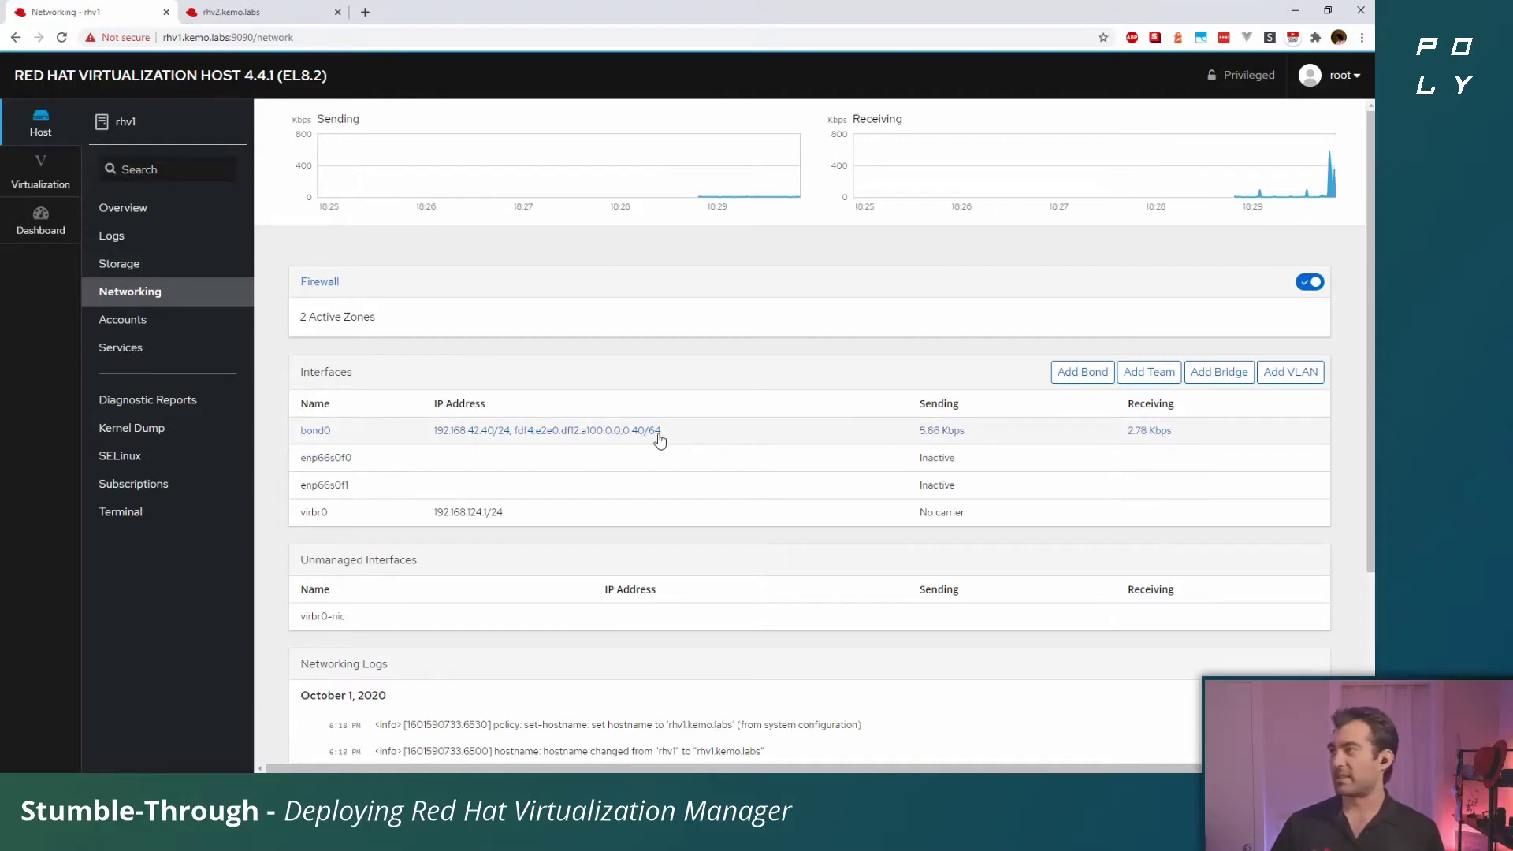
click(615, 438)
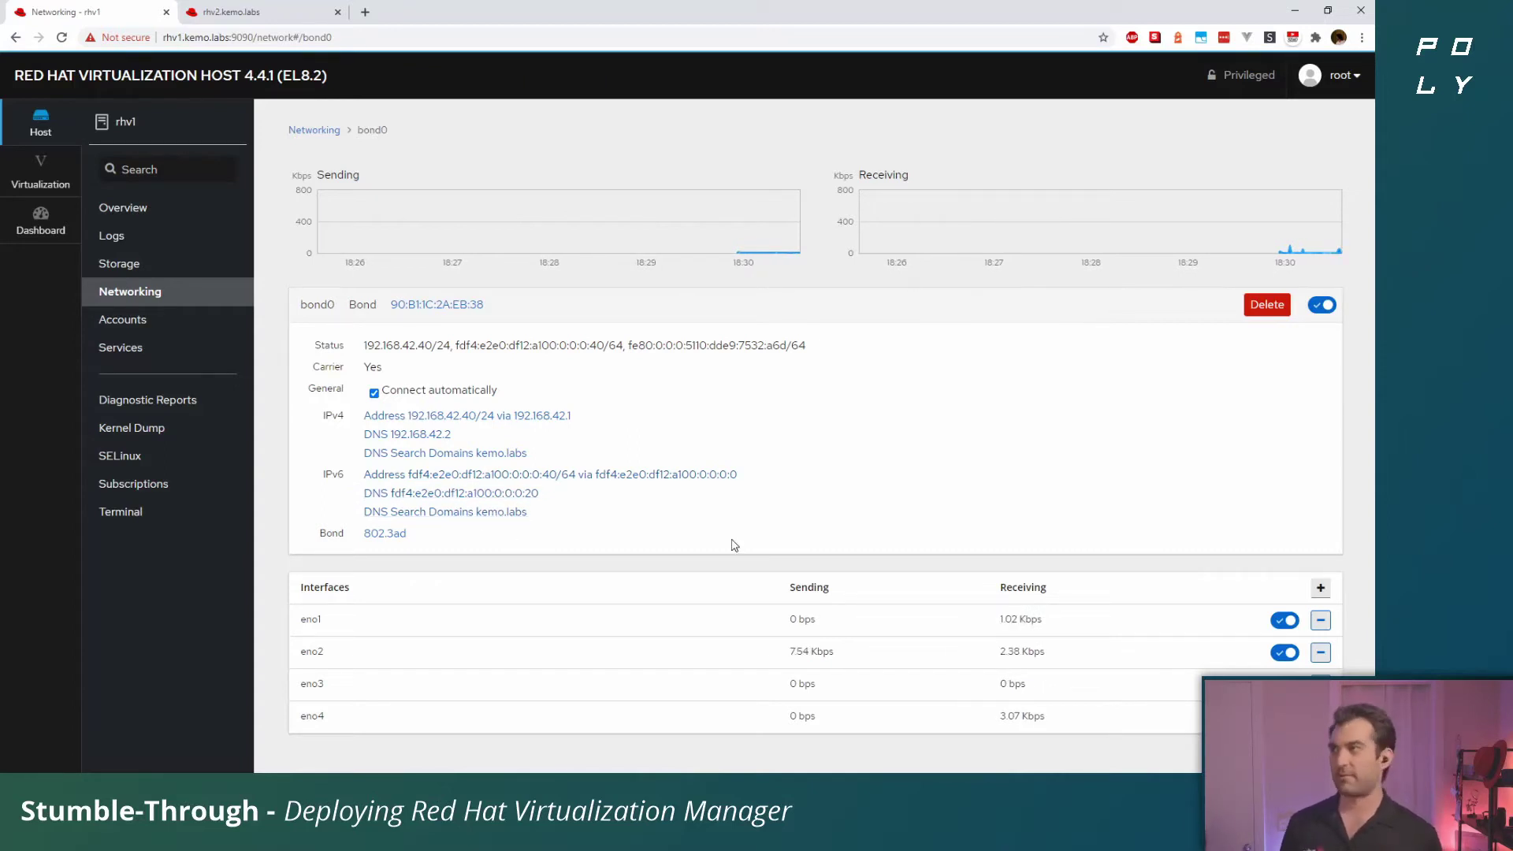
click(385, 534)
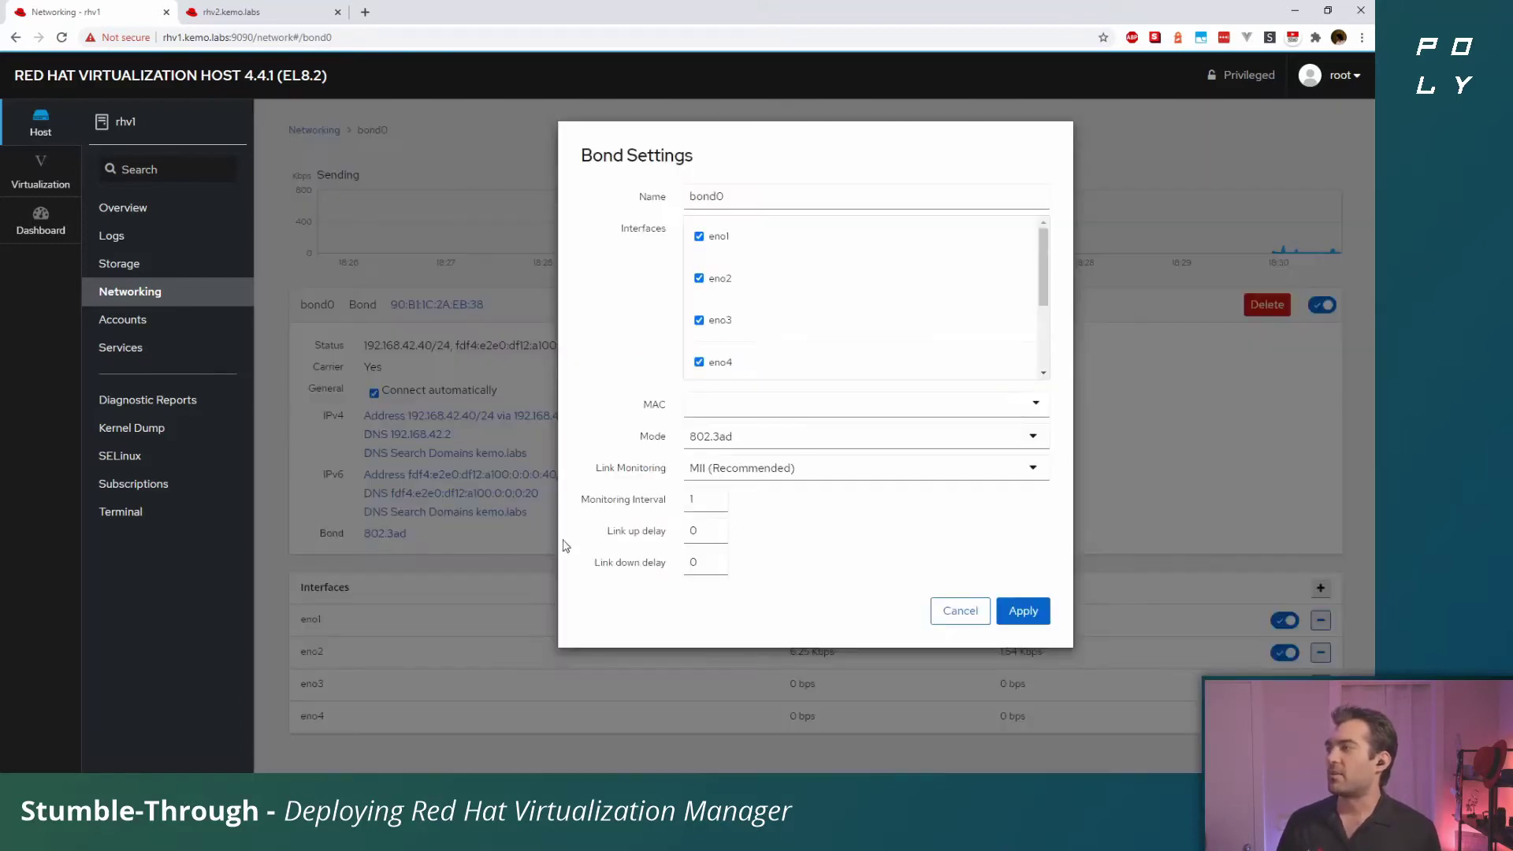
click(723, 440)
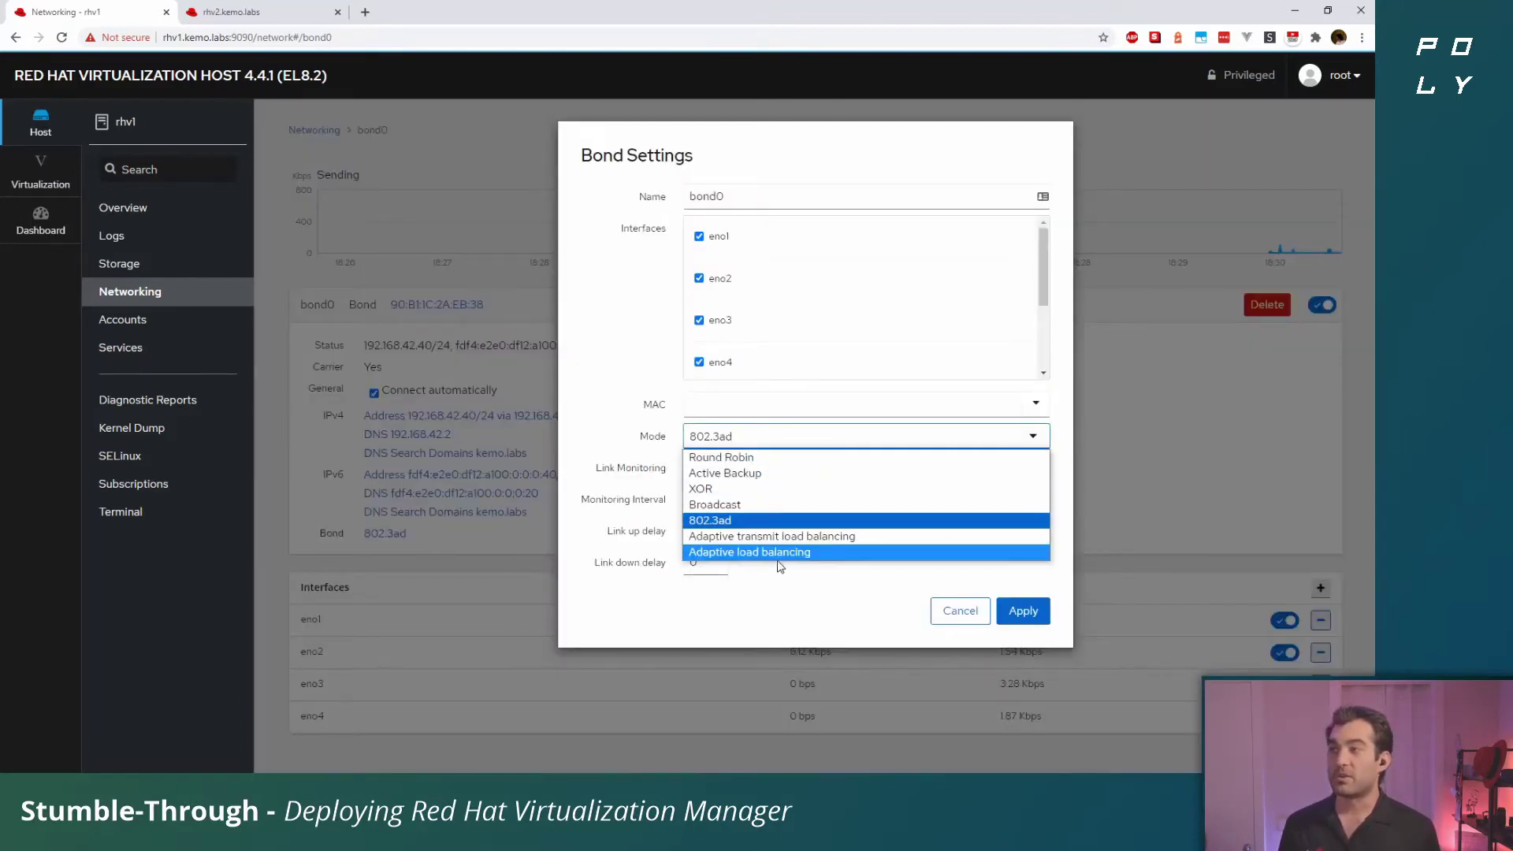
click(756, 637)
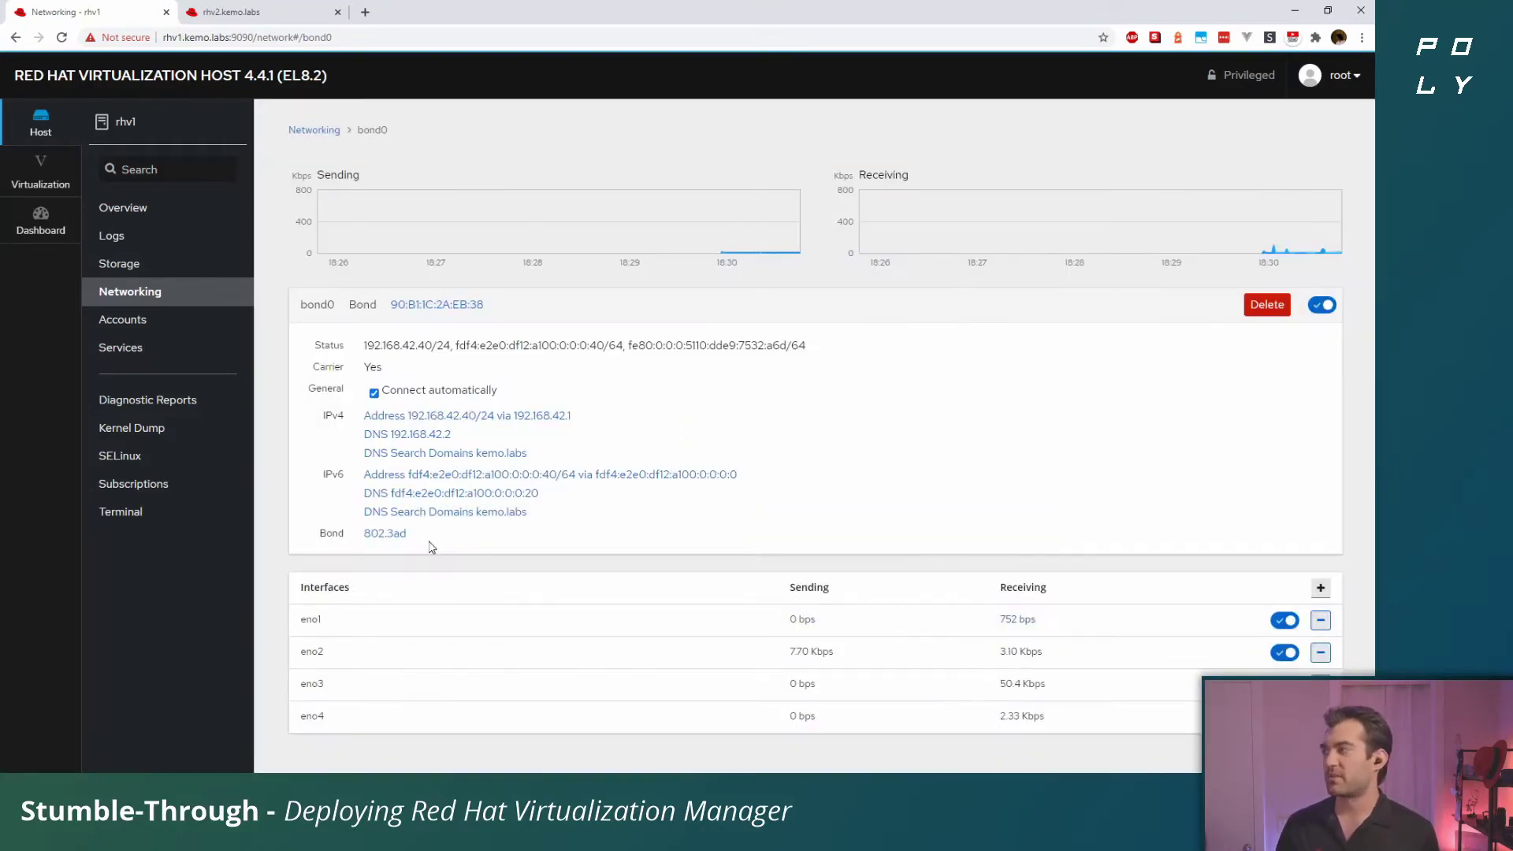
click(963, 613)
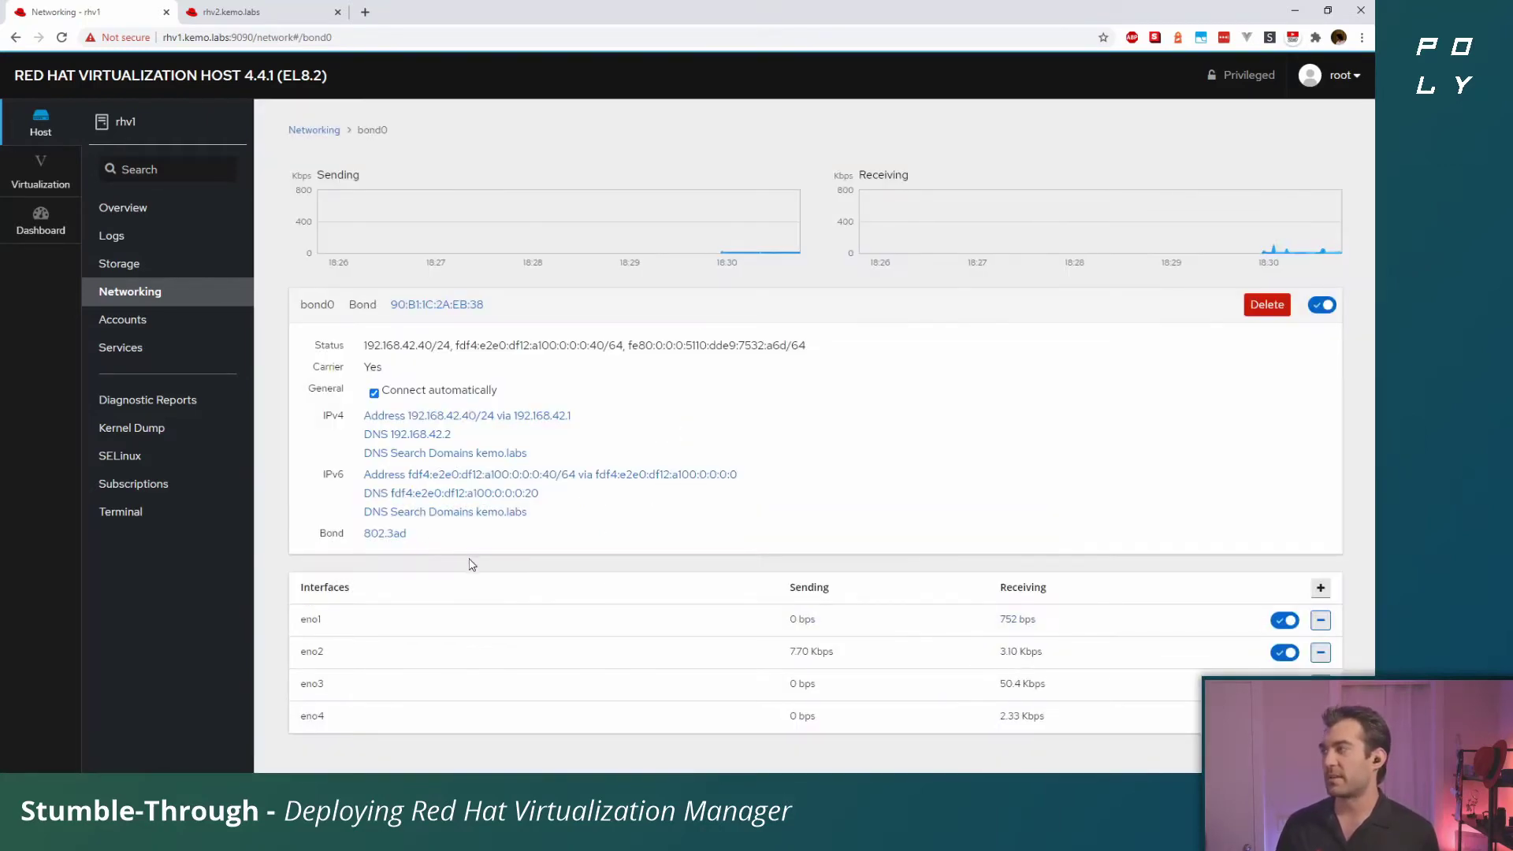
click(155, 293)
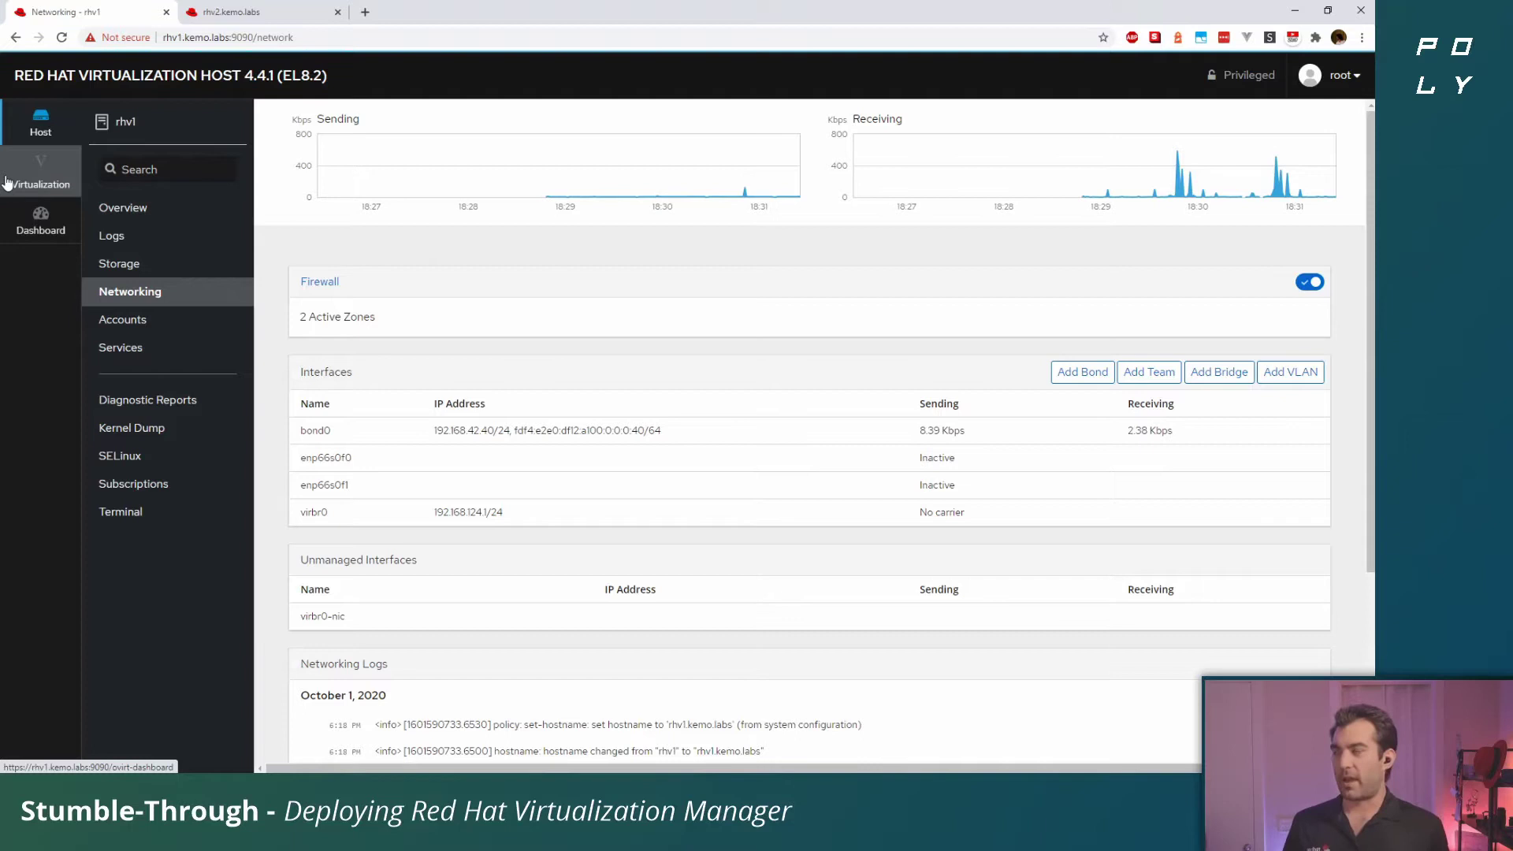
Go to Virtualization and its Hosted Engine setup page
click(7, 182)
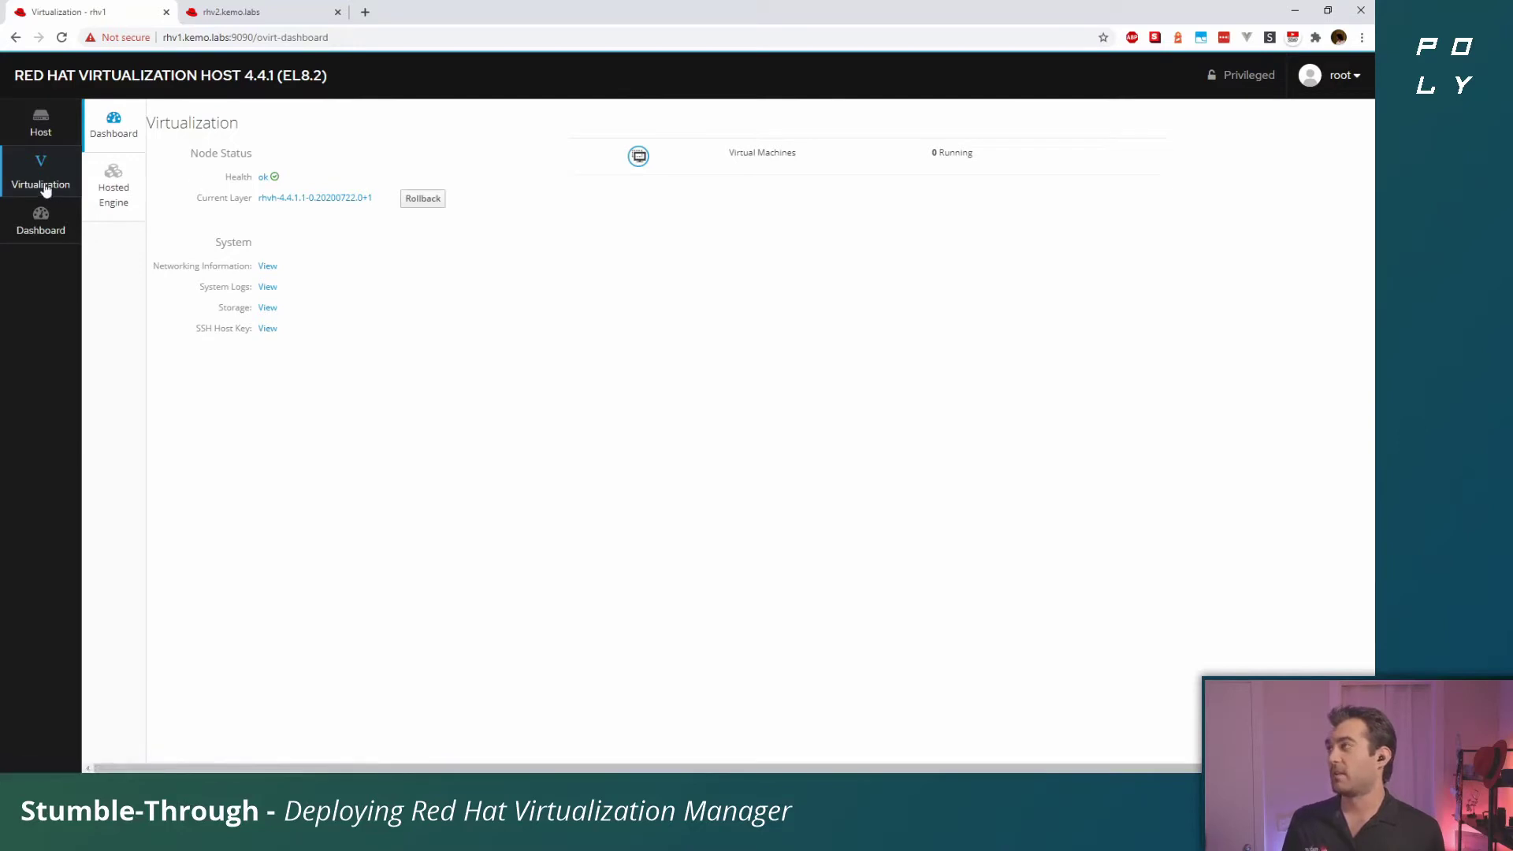
click(113, 186)
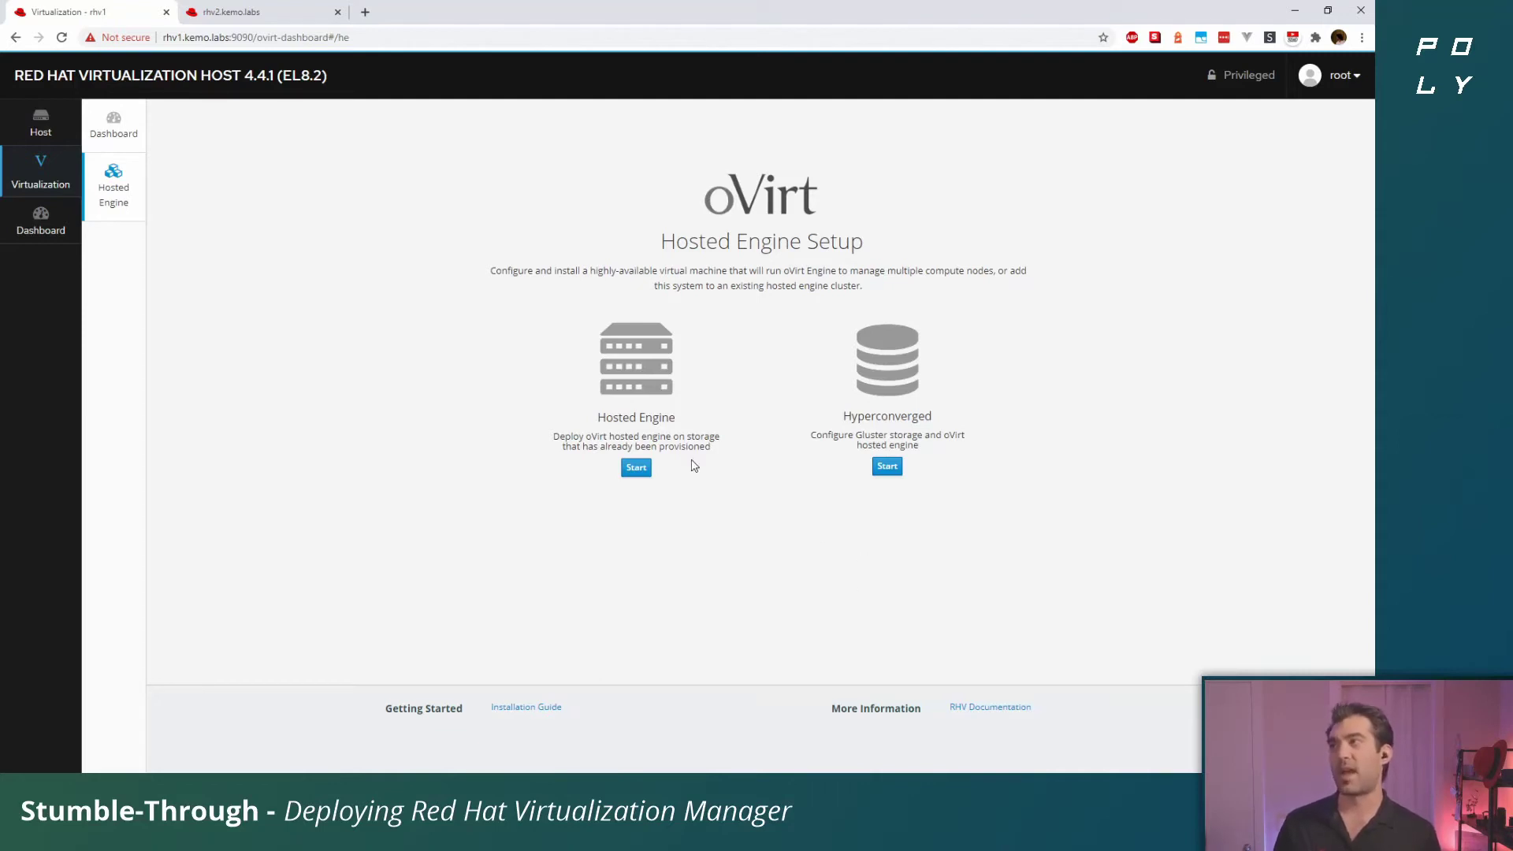
Start the hosted engine deployment and set the engine VM network to Static
click(637, 475)
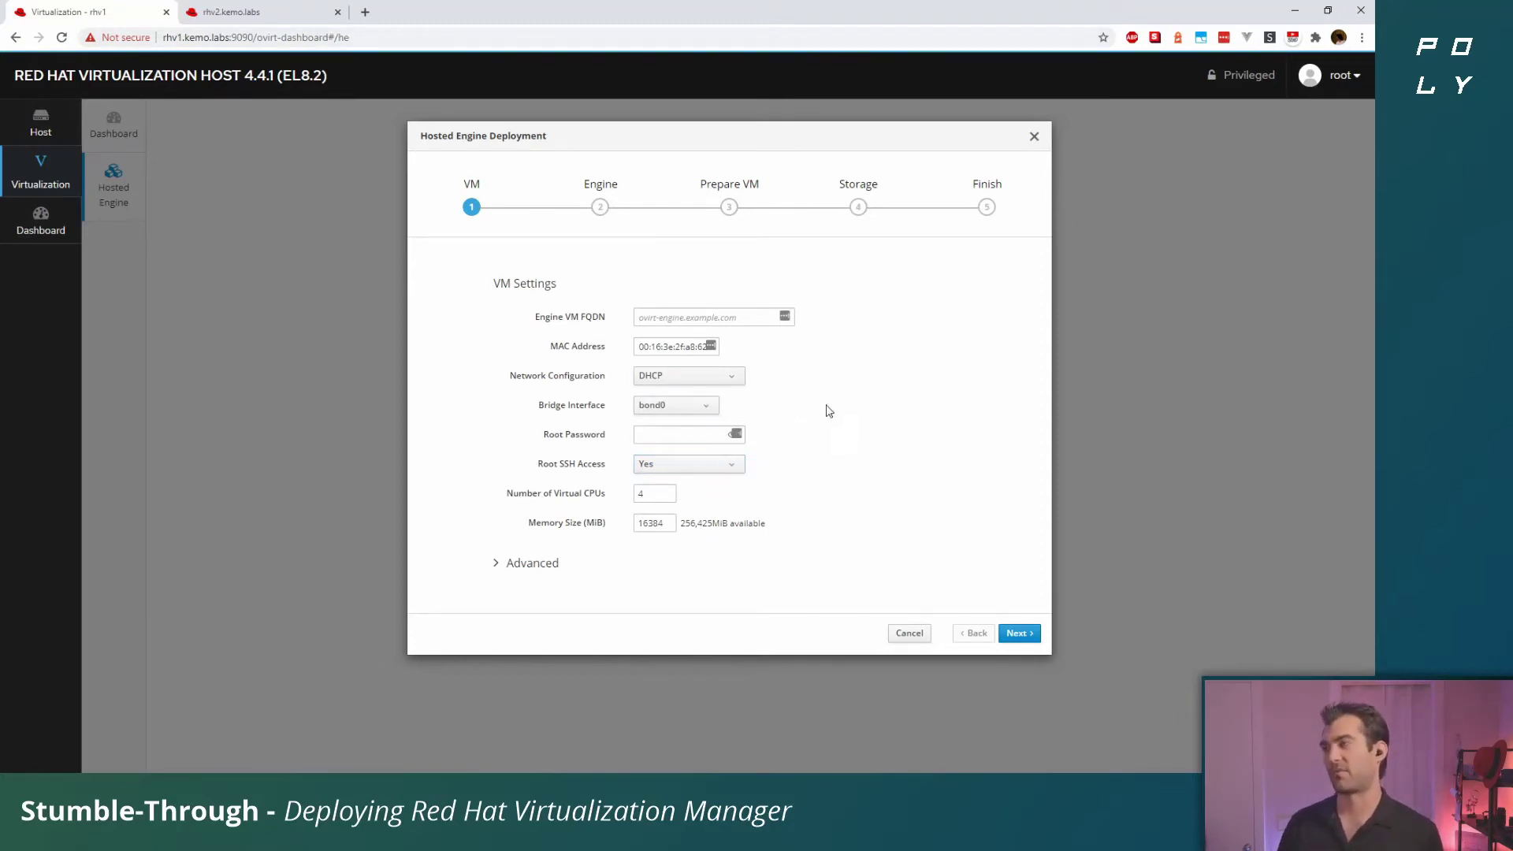
click(741, 376)
click(684, 404)
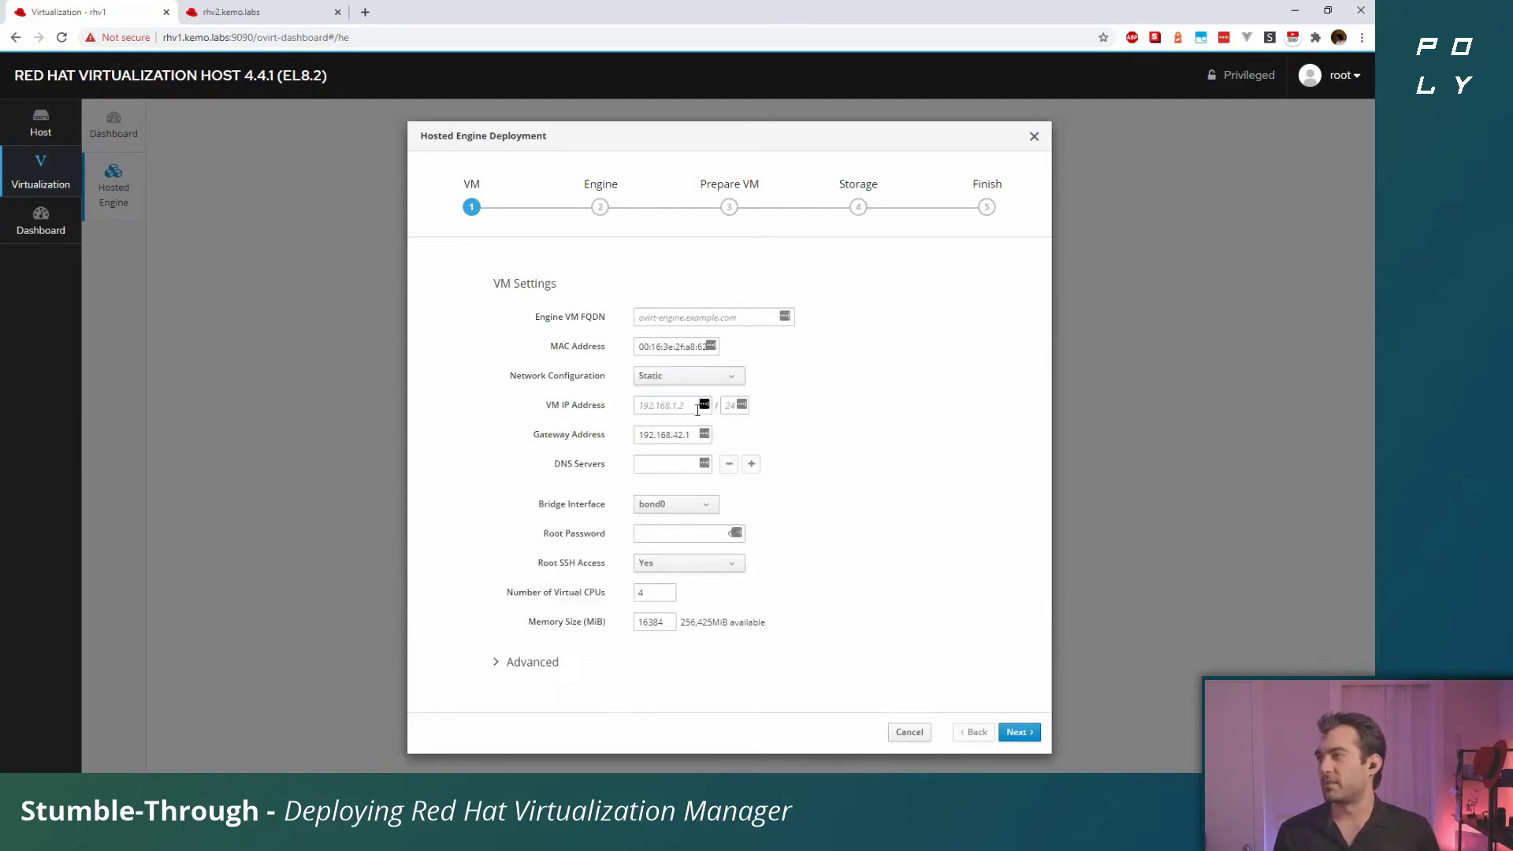
Enter VM IP 192.168.42.39/24, gateway 192.168.42.1 and DNS server 192.168.42.2
click(677, 406)
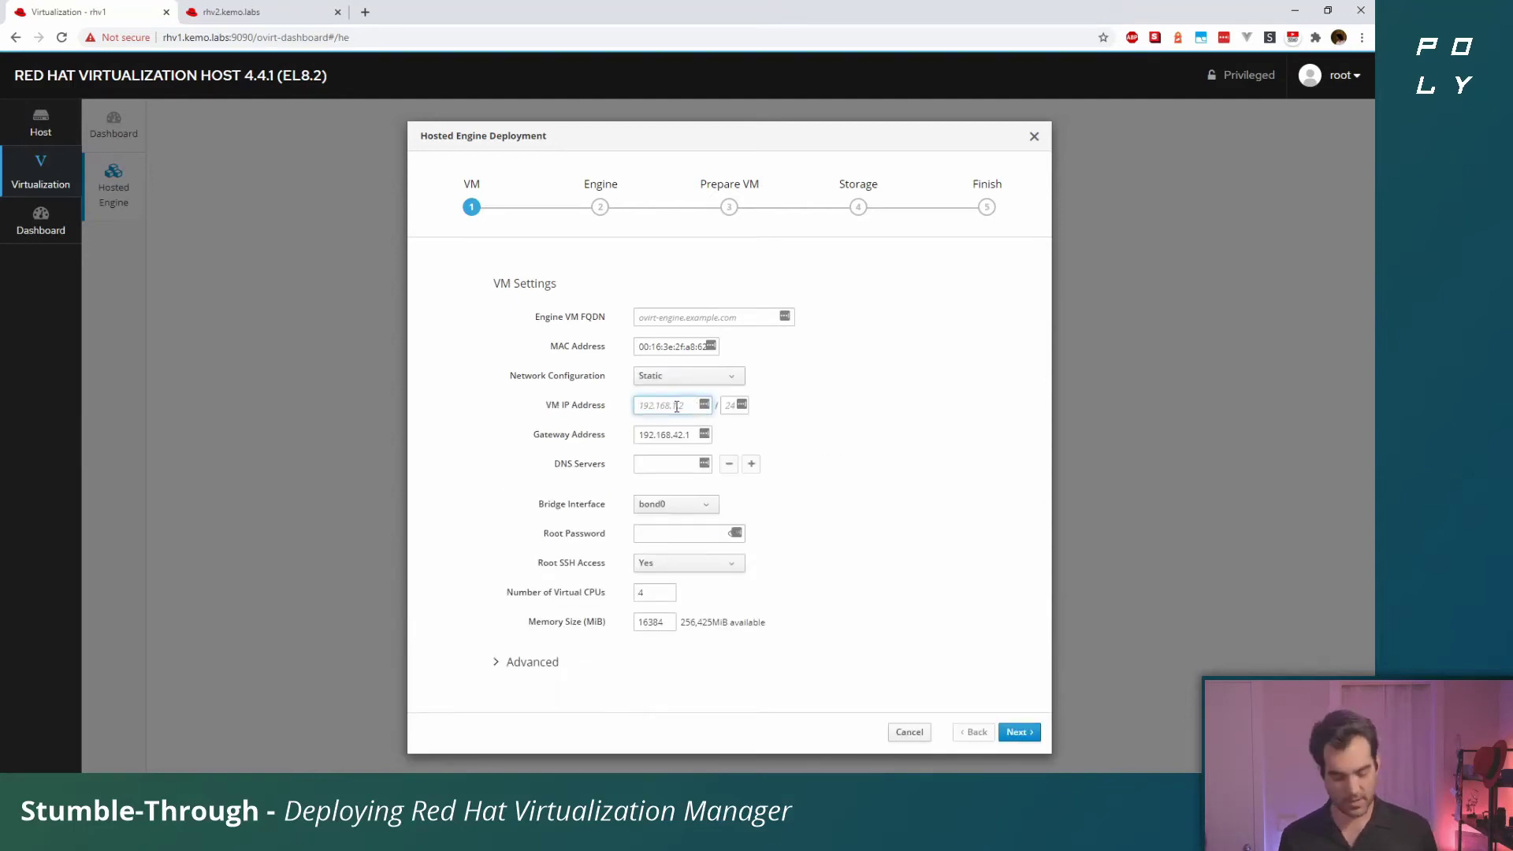
text(192.168.)
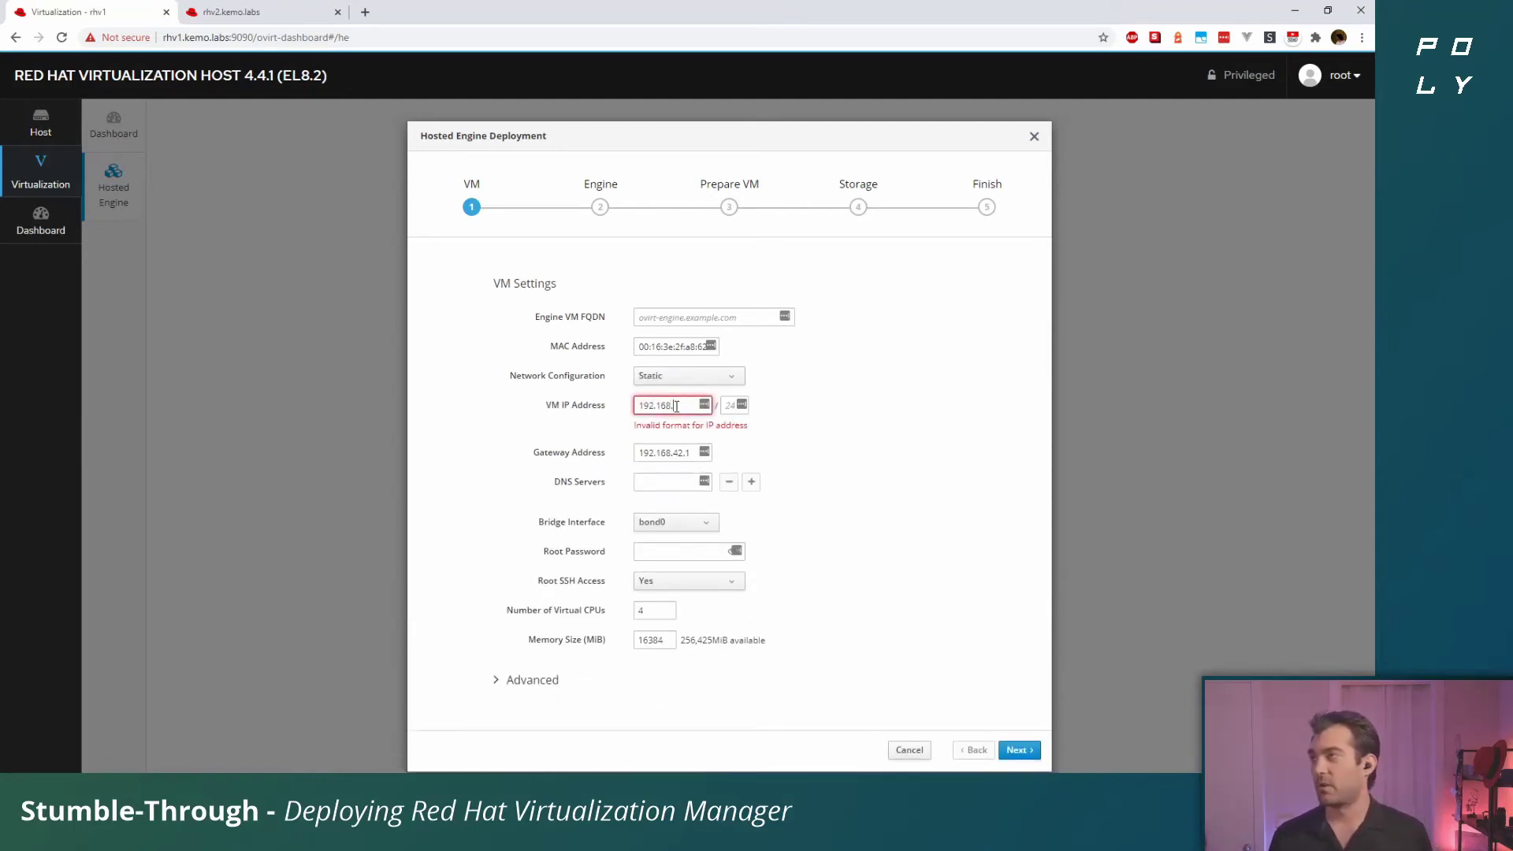
text(42.)
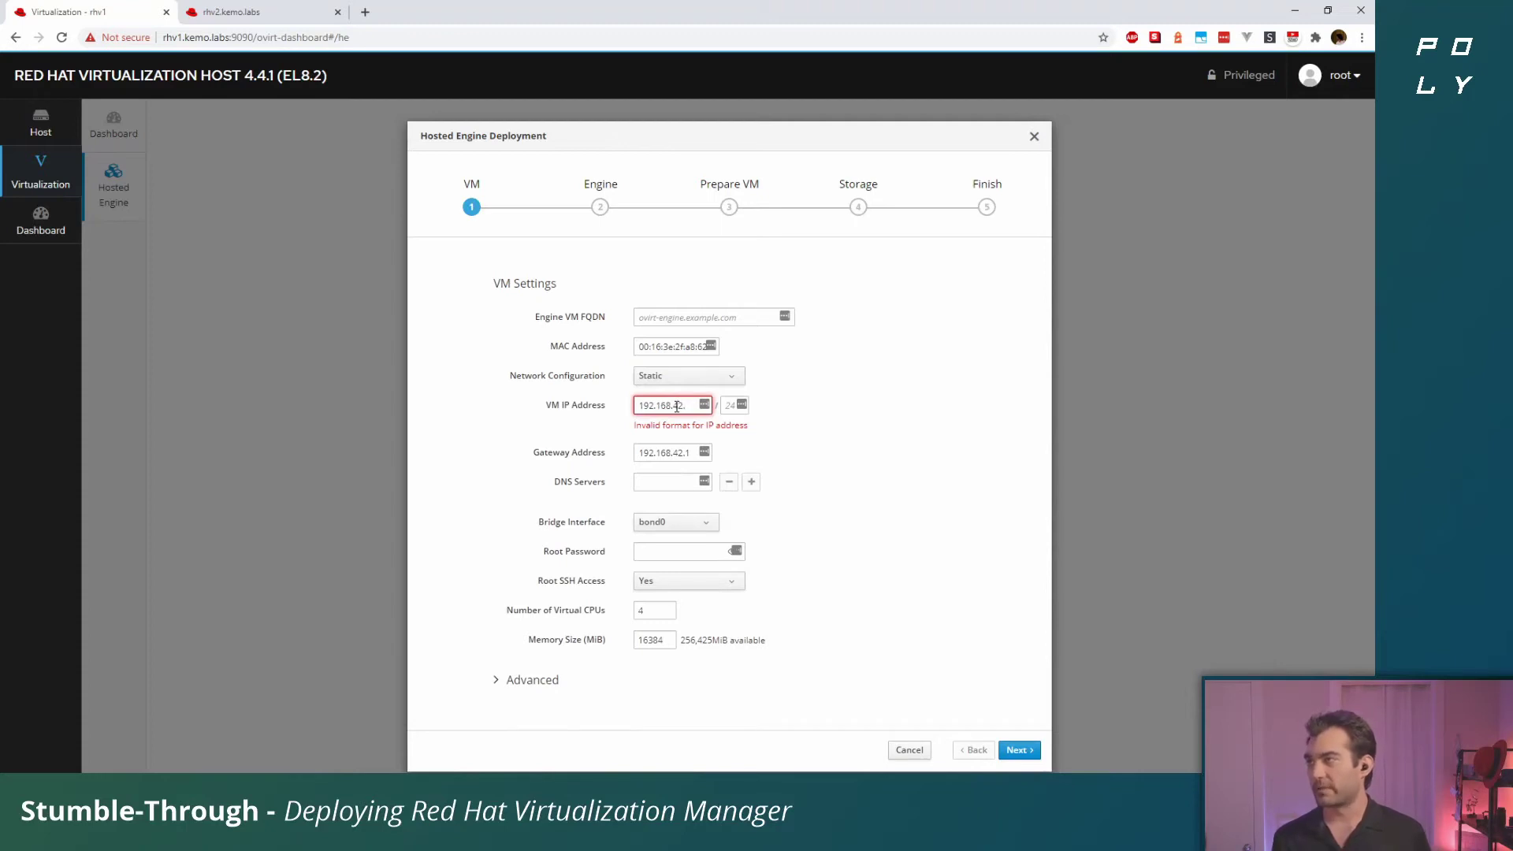
text(39)
key(Tab)
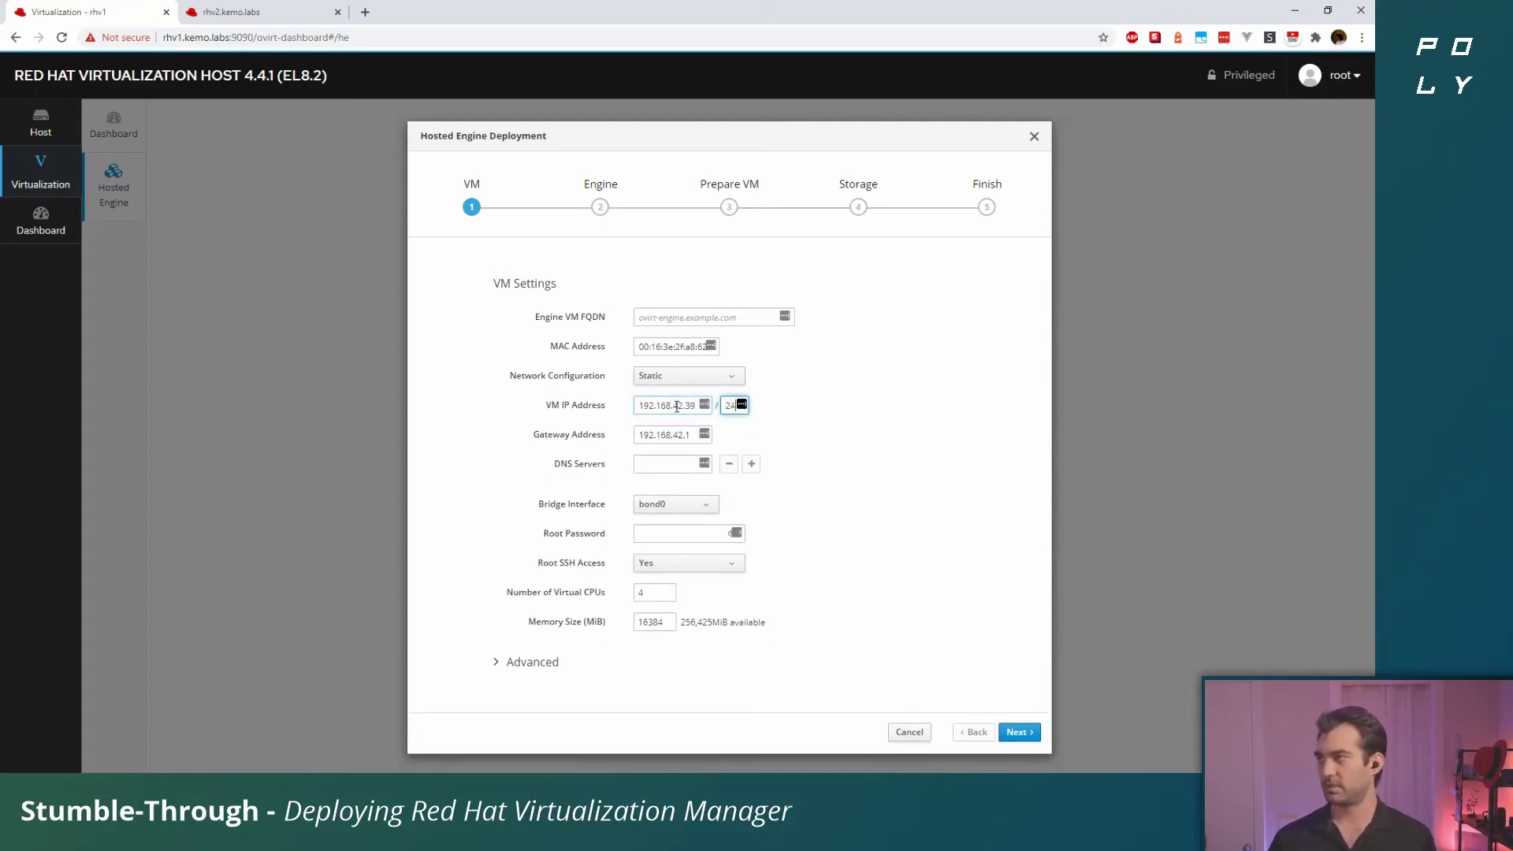
key(Tab)
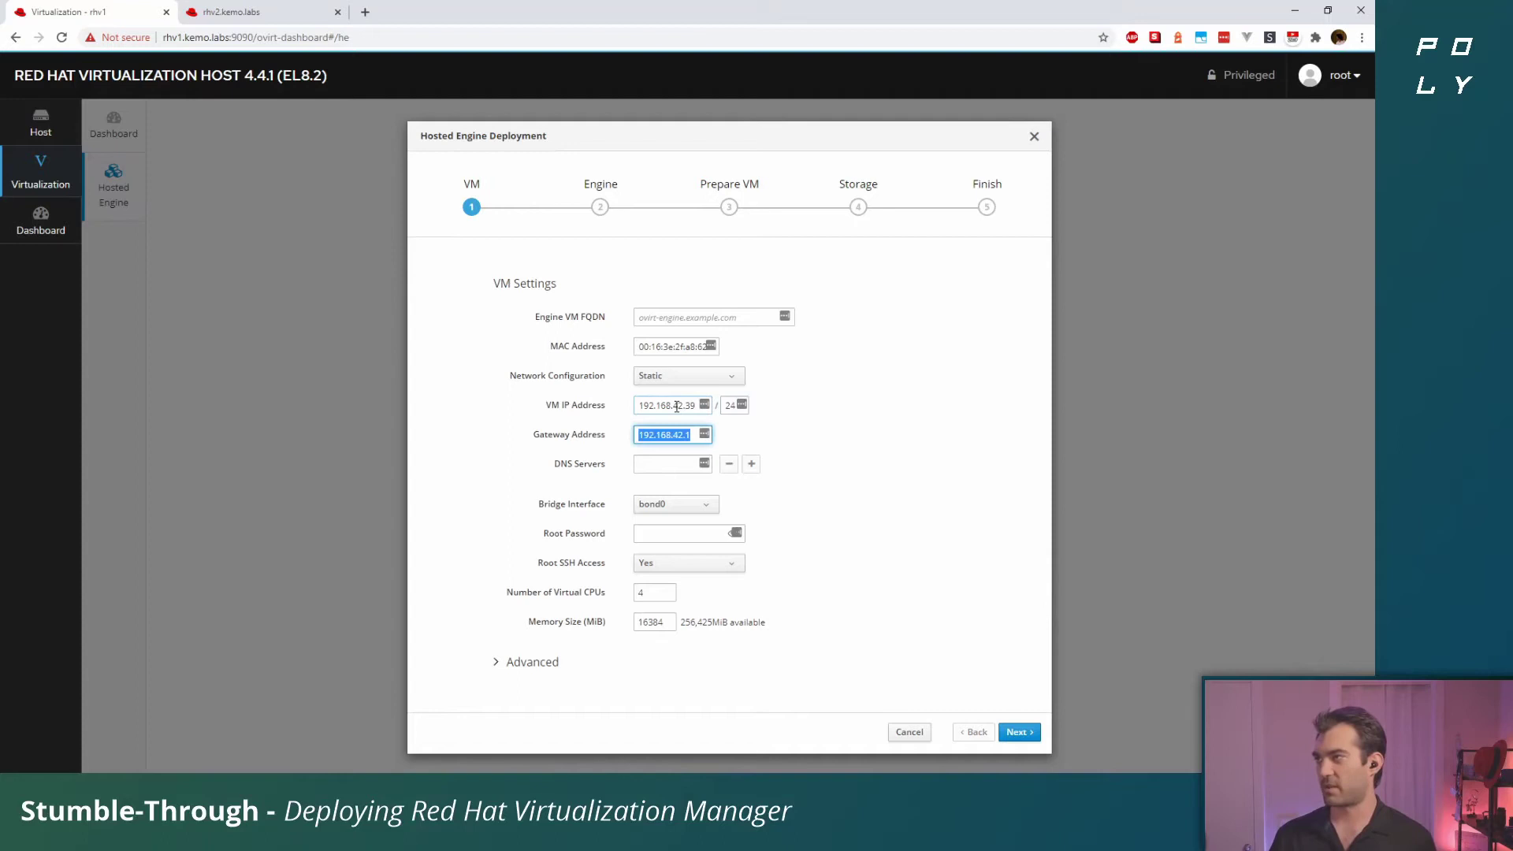
key(Tab)
text(192.168)
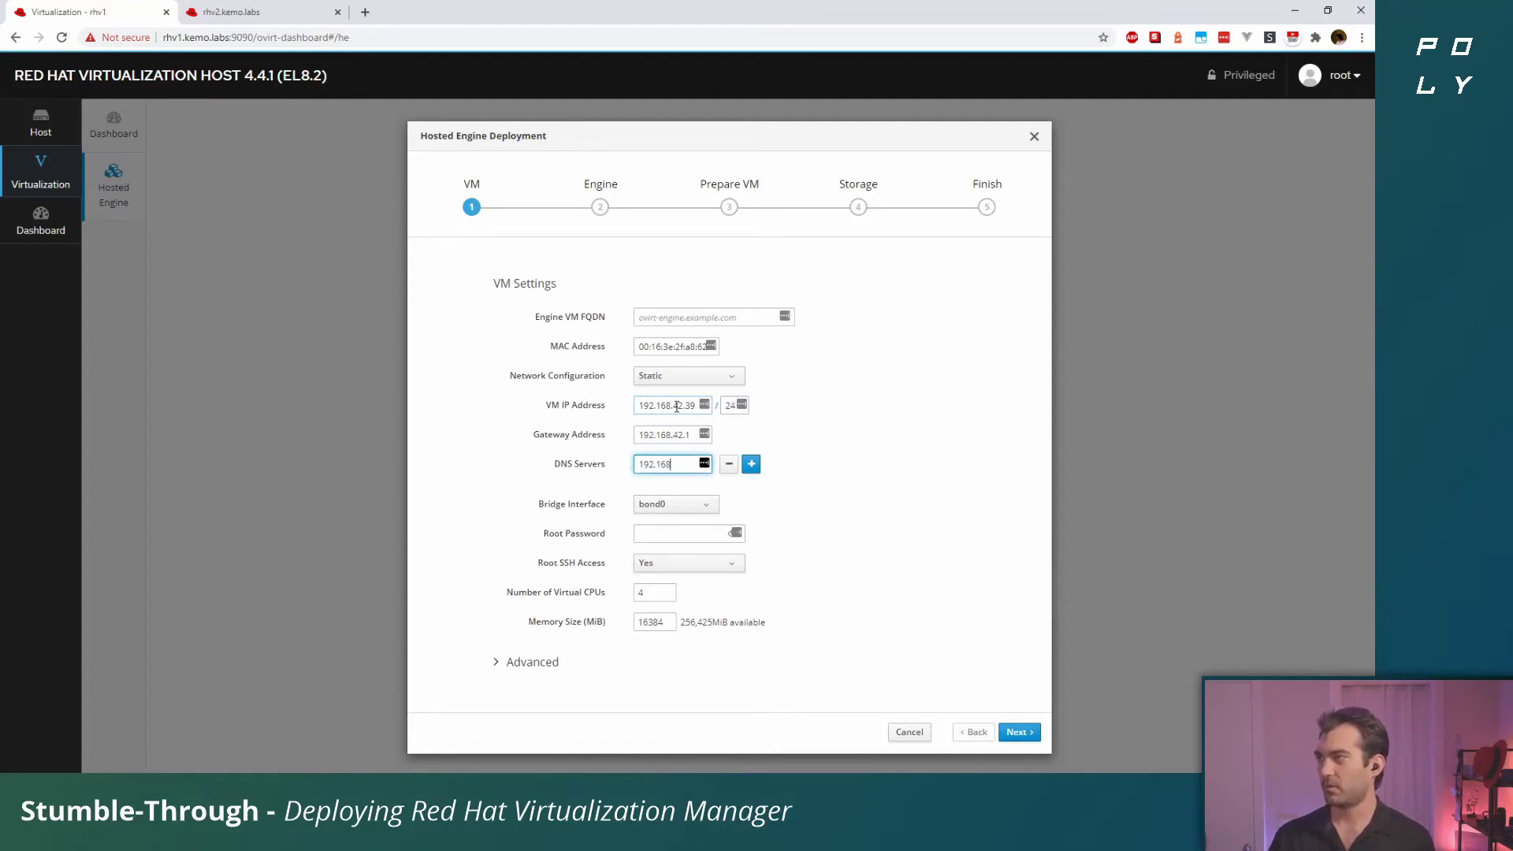
text(.42.2)
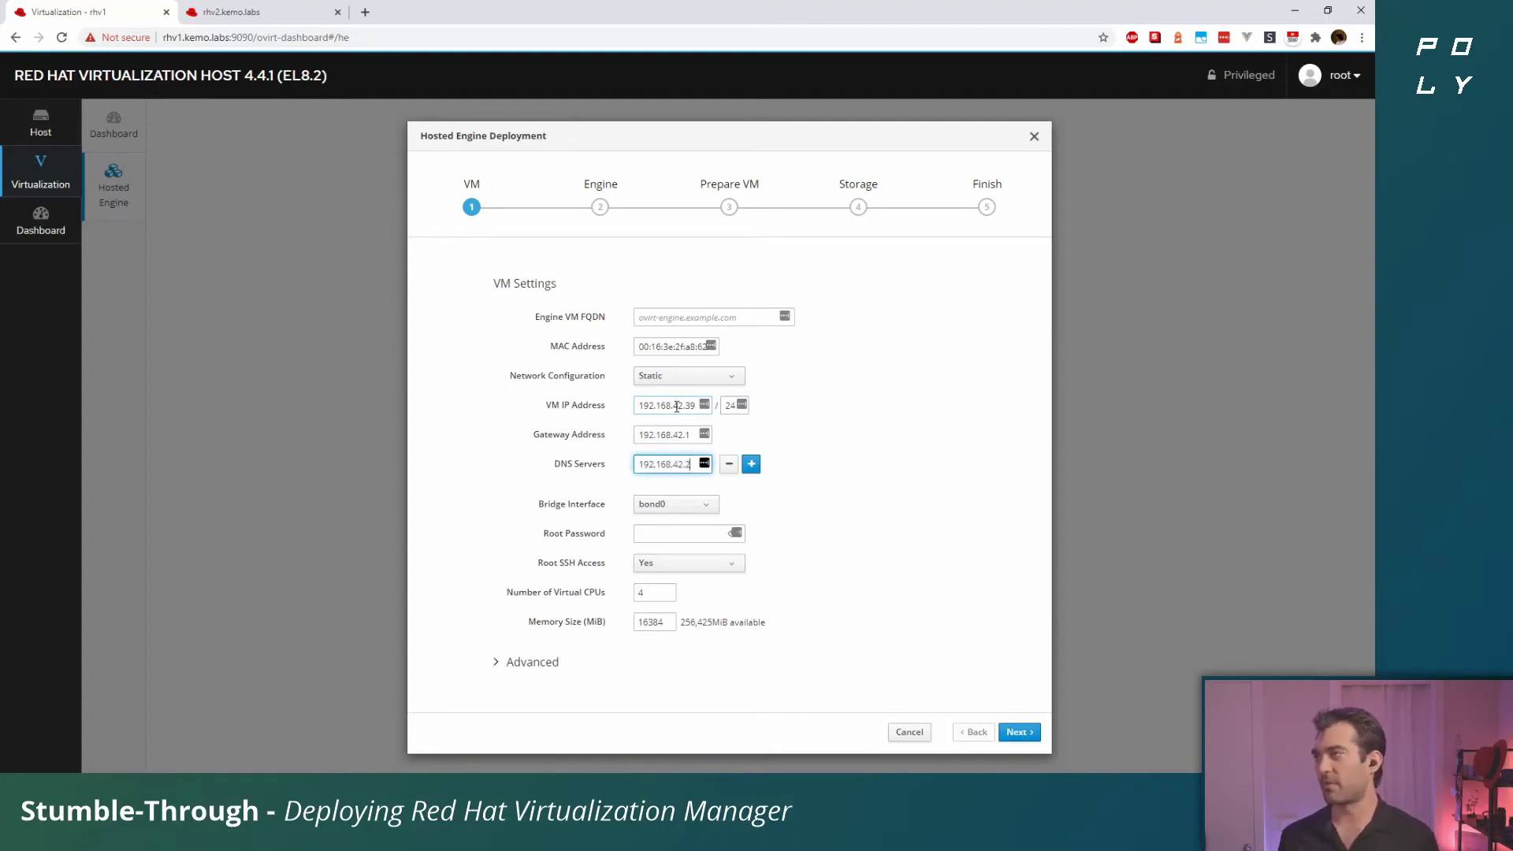
double_click(856, 410)
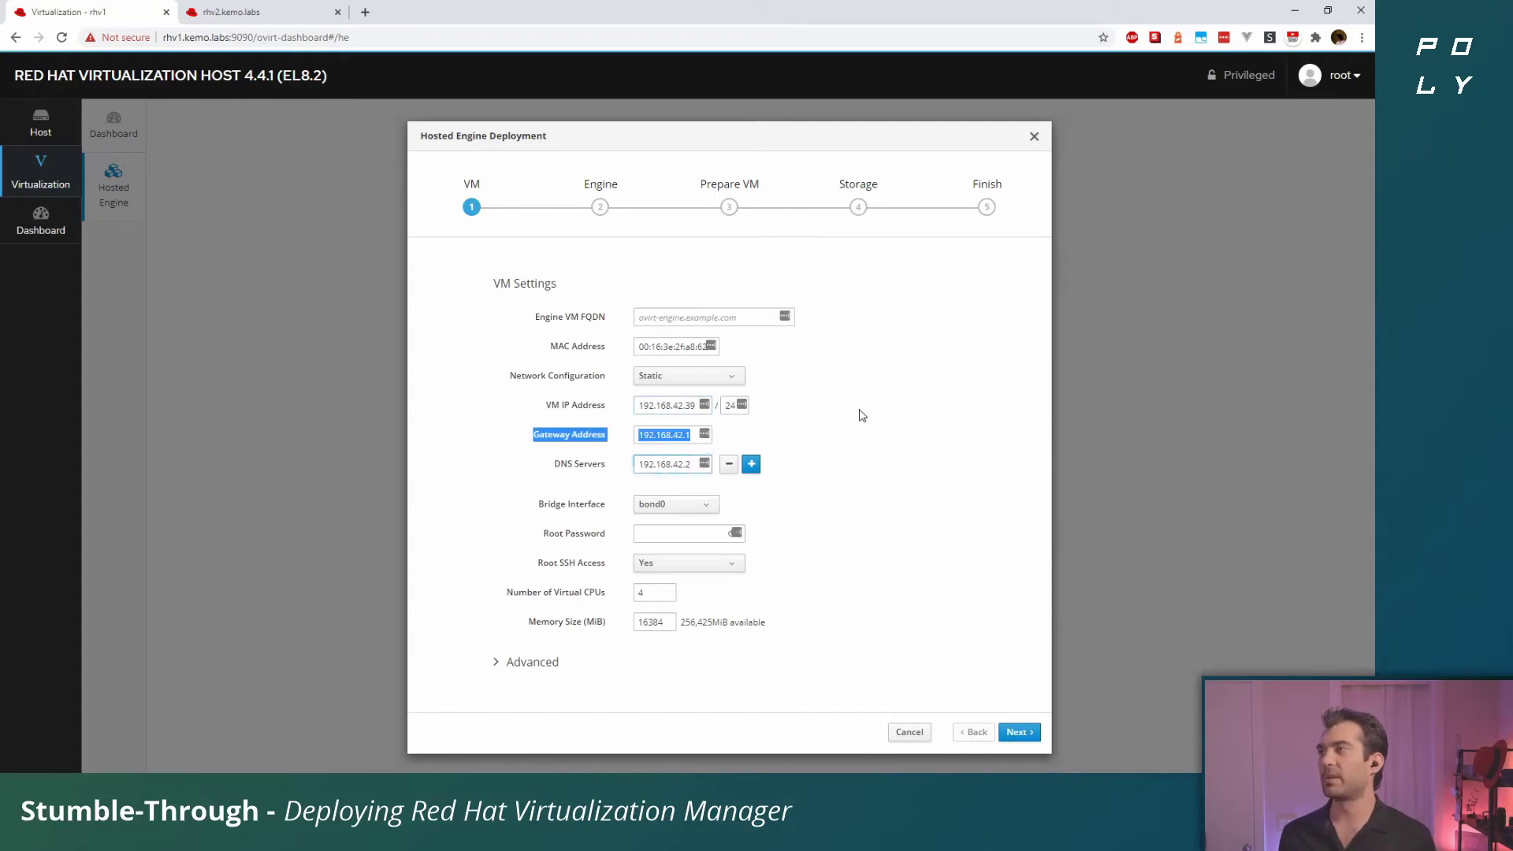
click(972, 469)
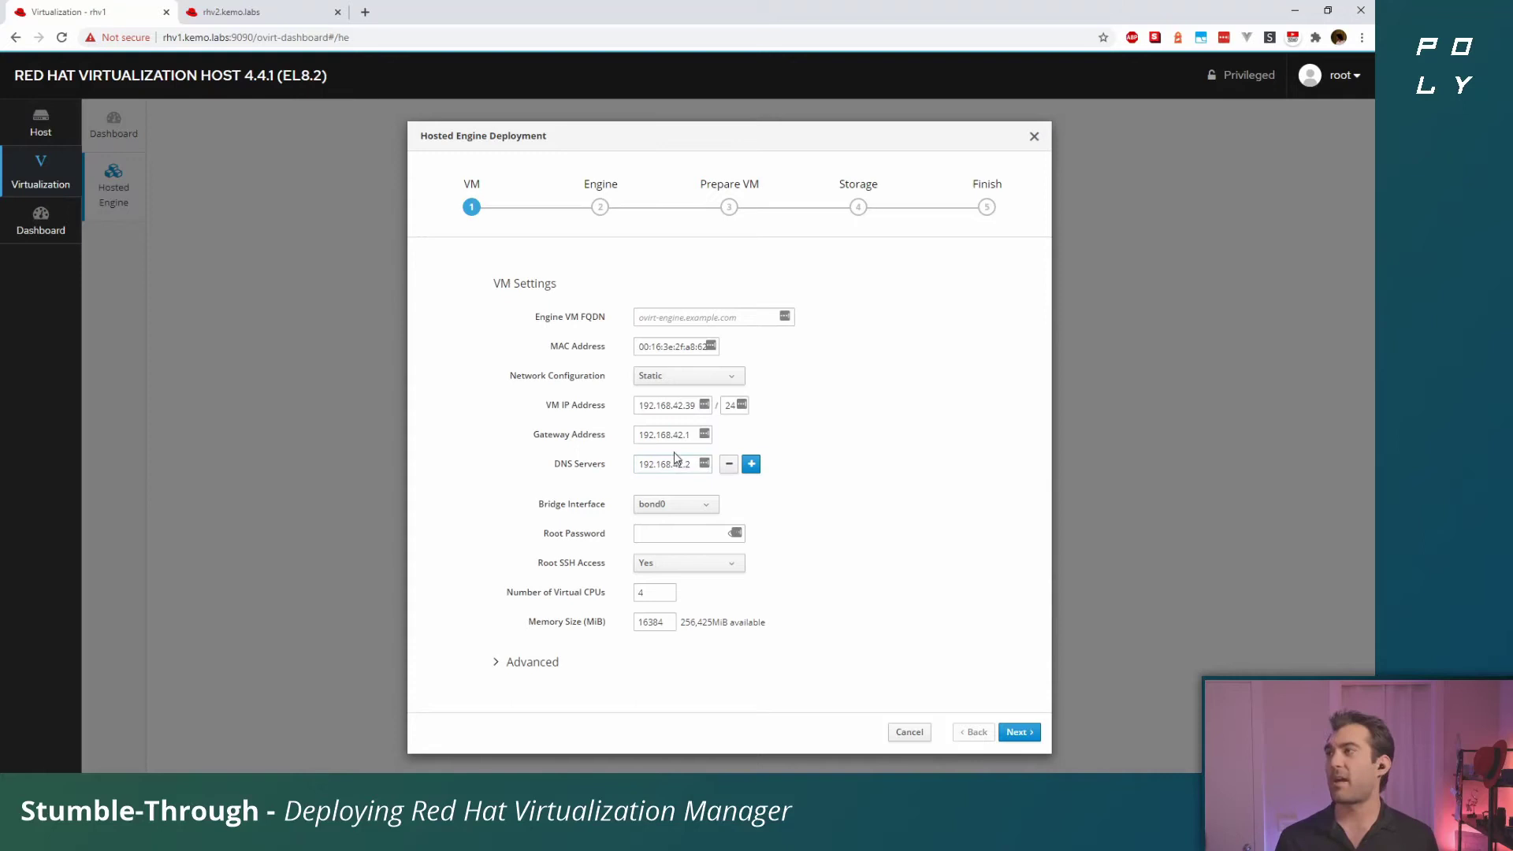
click(715, 316)
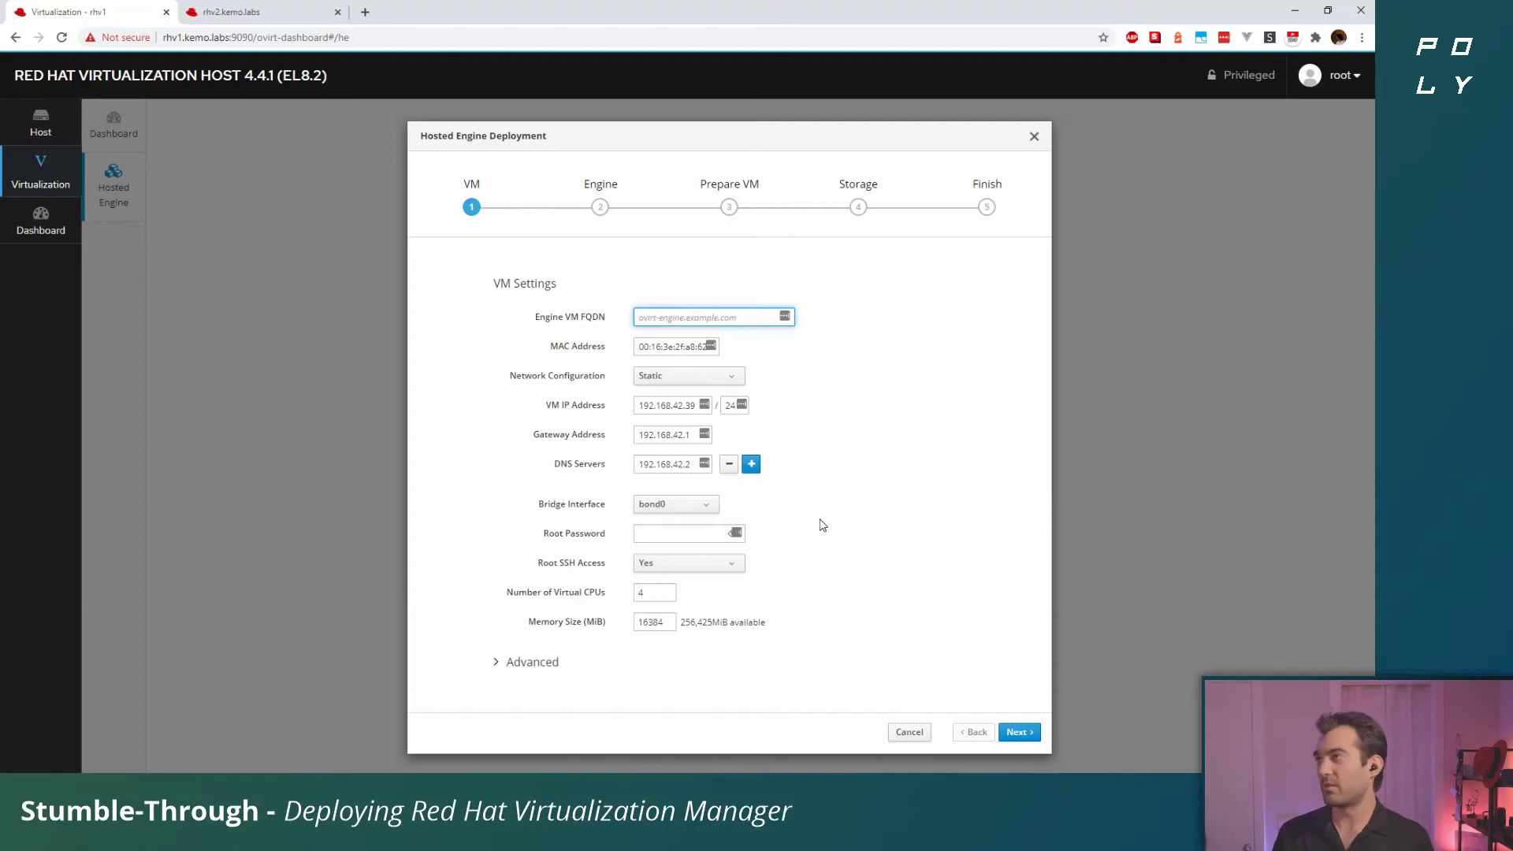
Enter engine FQDN rhvm.kemo.labs, keep bond0 as bridge interface, and set the VM root password
text(rh)
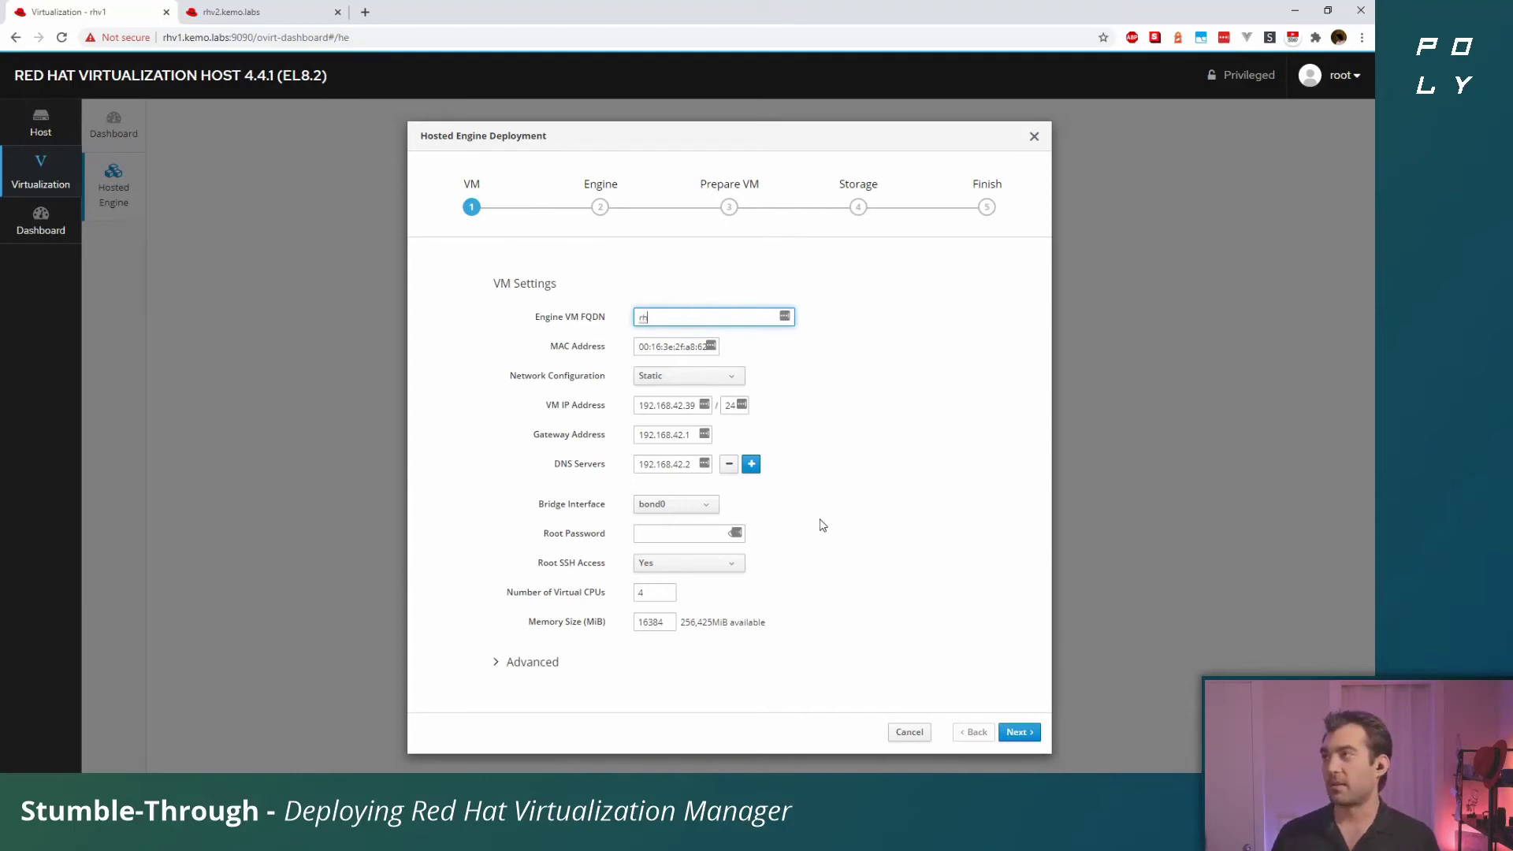
text(vm)
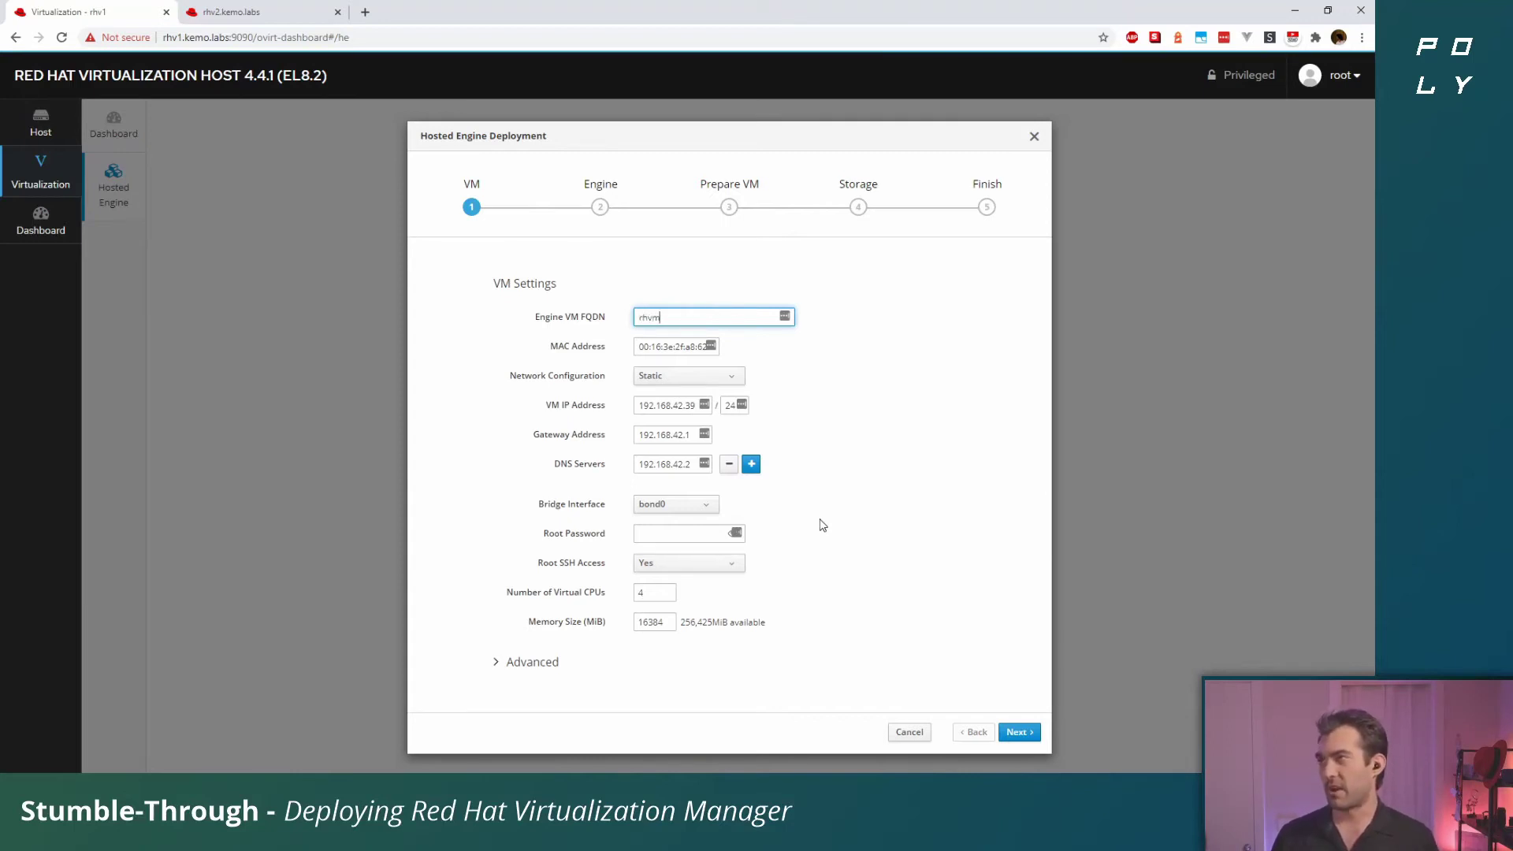
text(.kemo.labs)
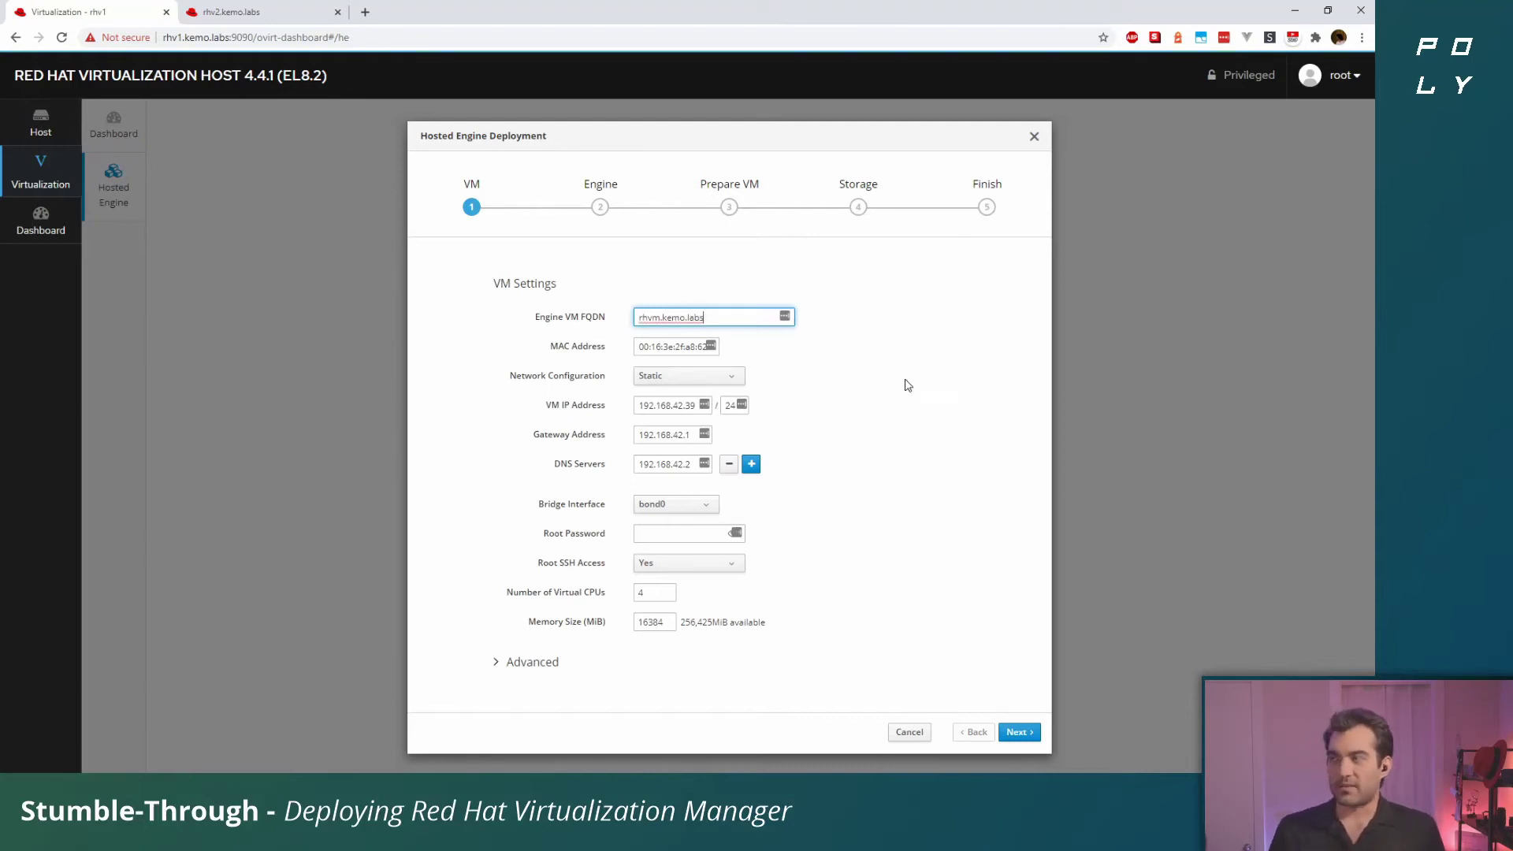
click(906, 386)
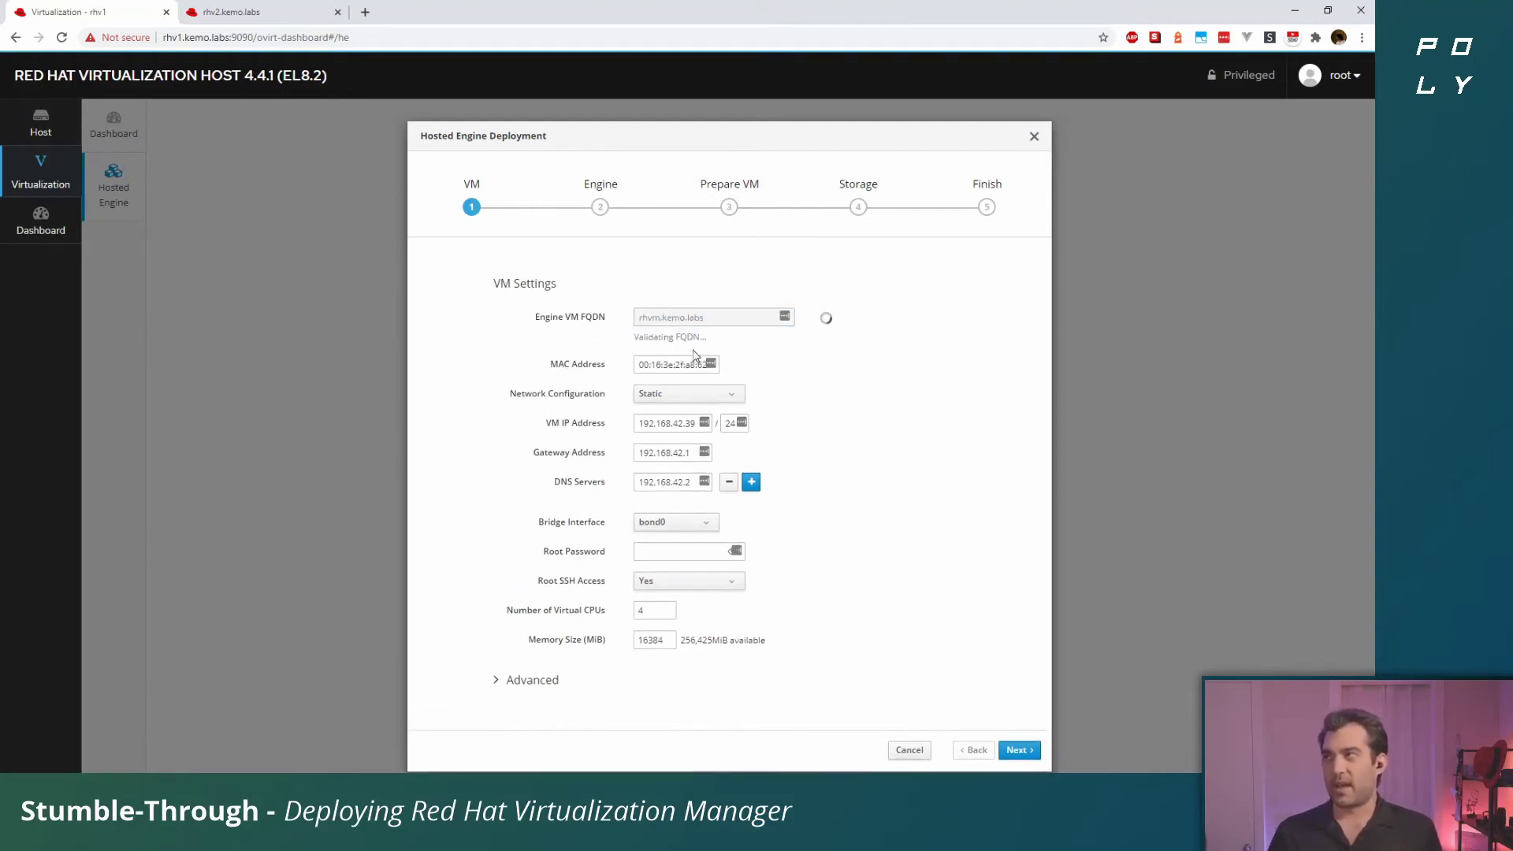
click(673, 526)
click(670, 543)
click(687, 549)
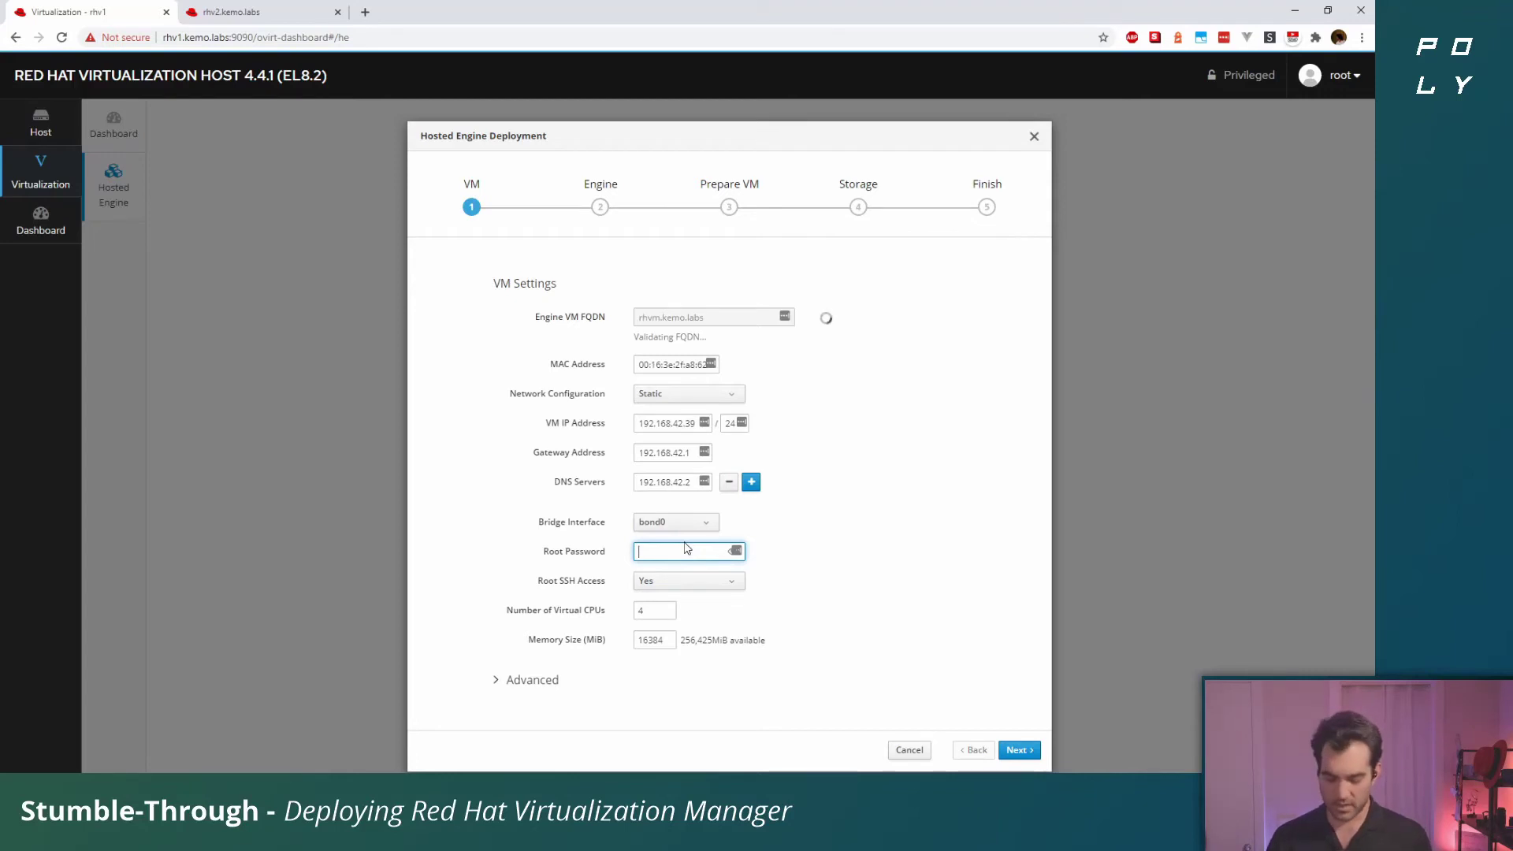
text(********)
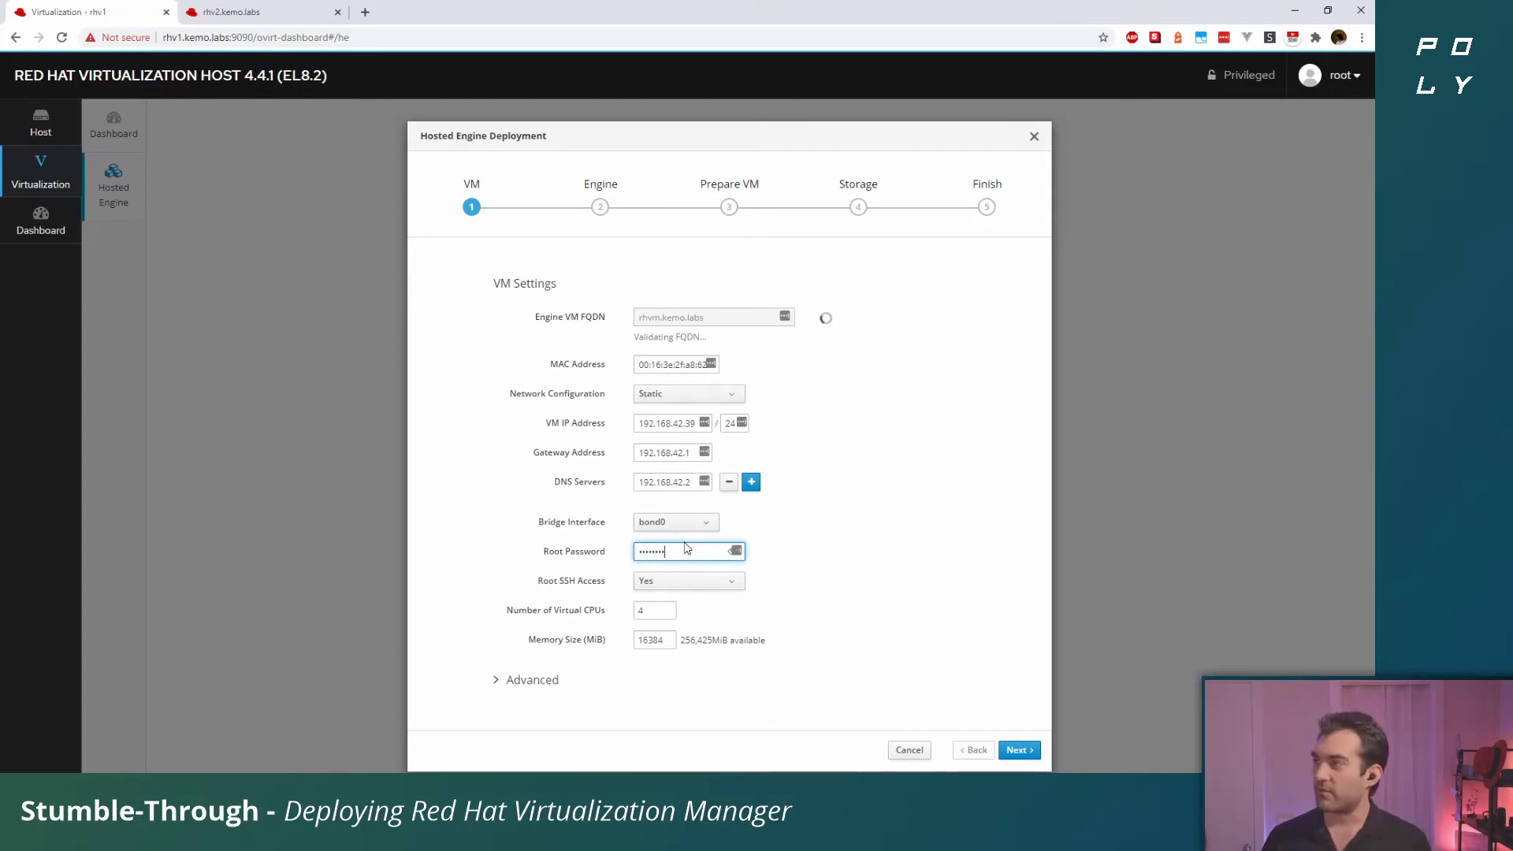
key(ctrl+a)
text(******)
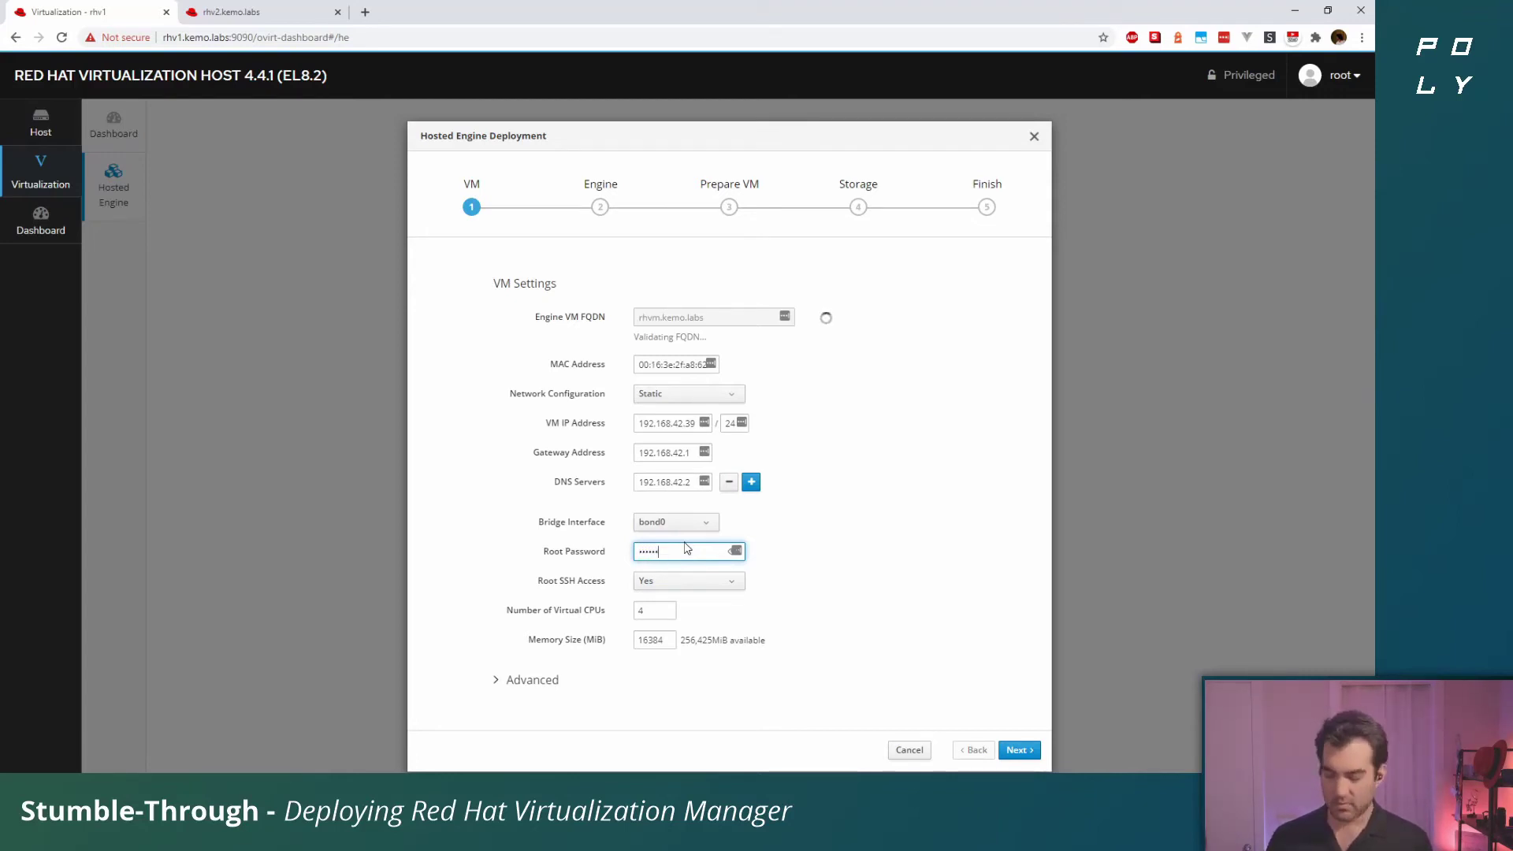
click(783, 587)
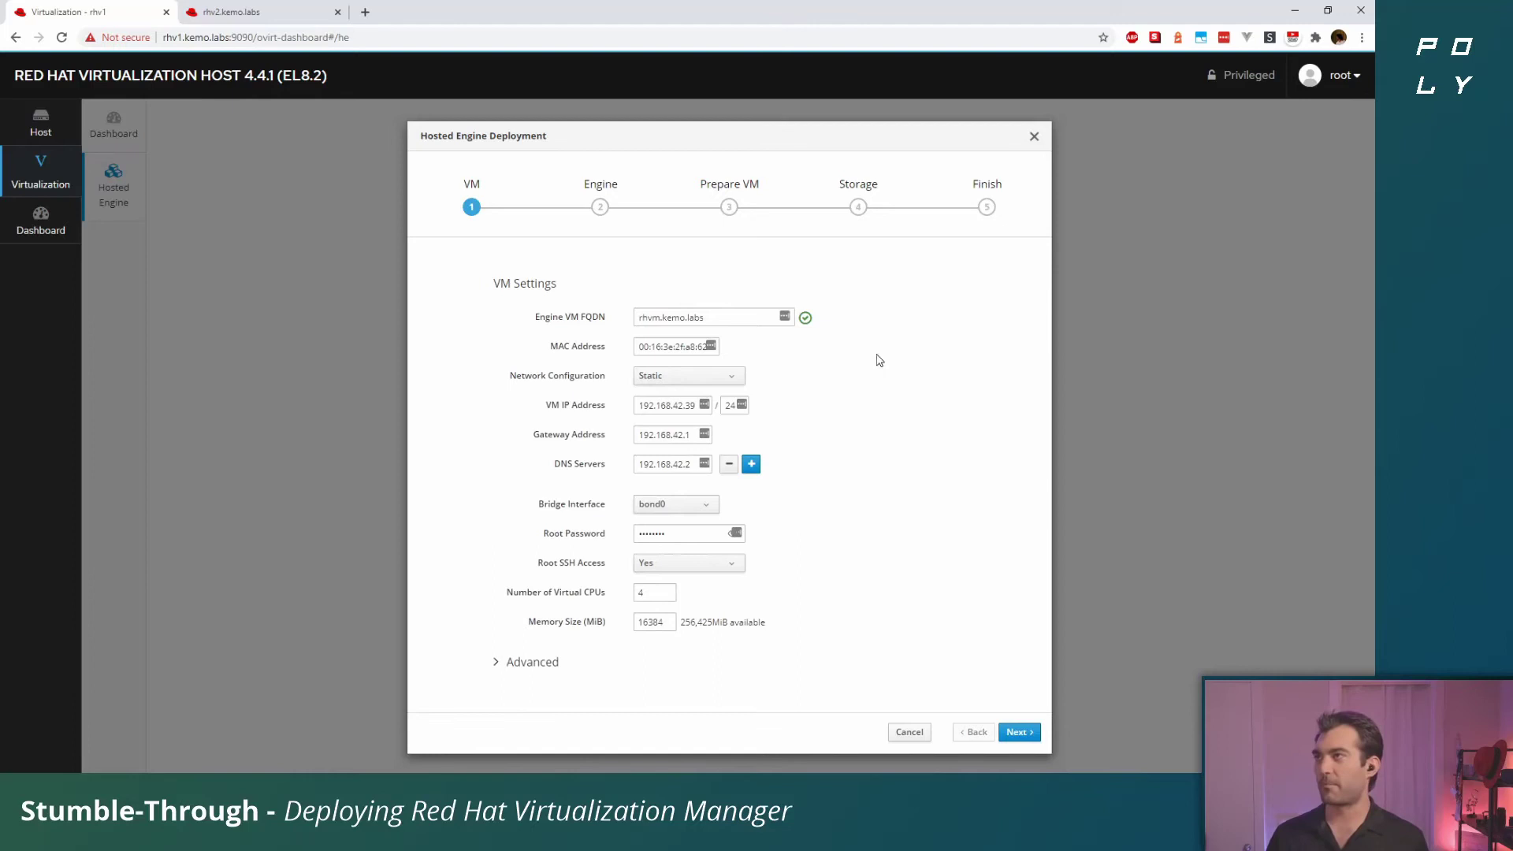
Expand the advanced VM options and keep DNS as the network test
click(520, 664)
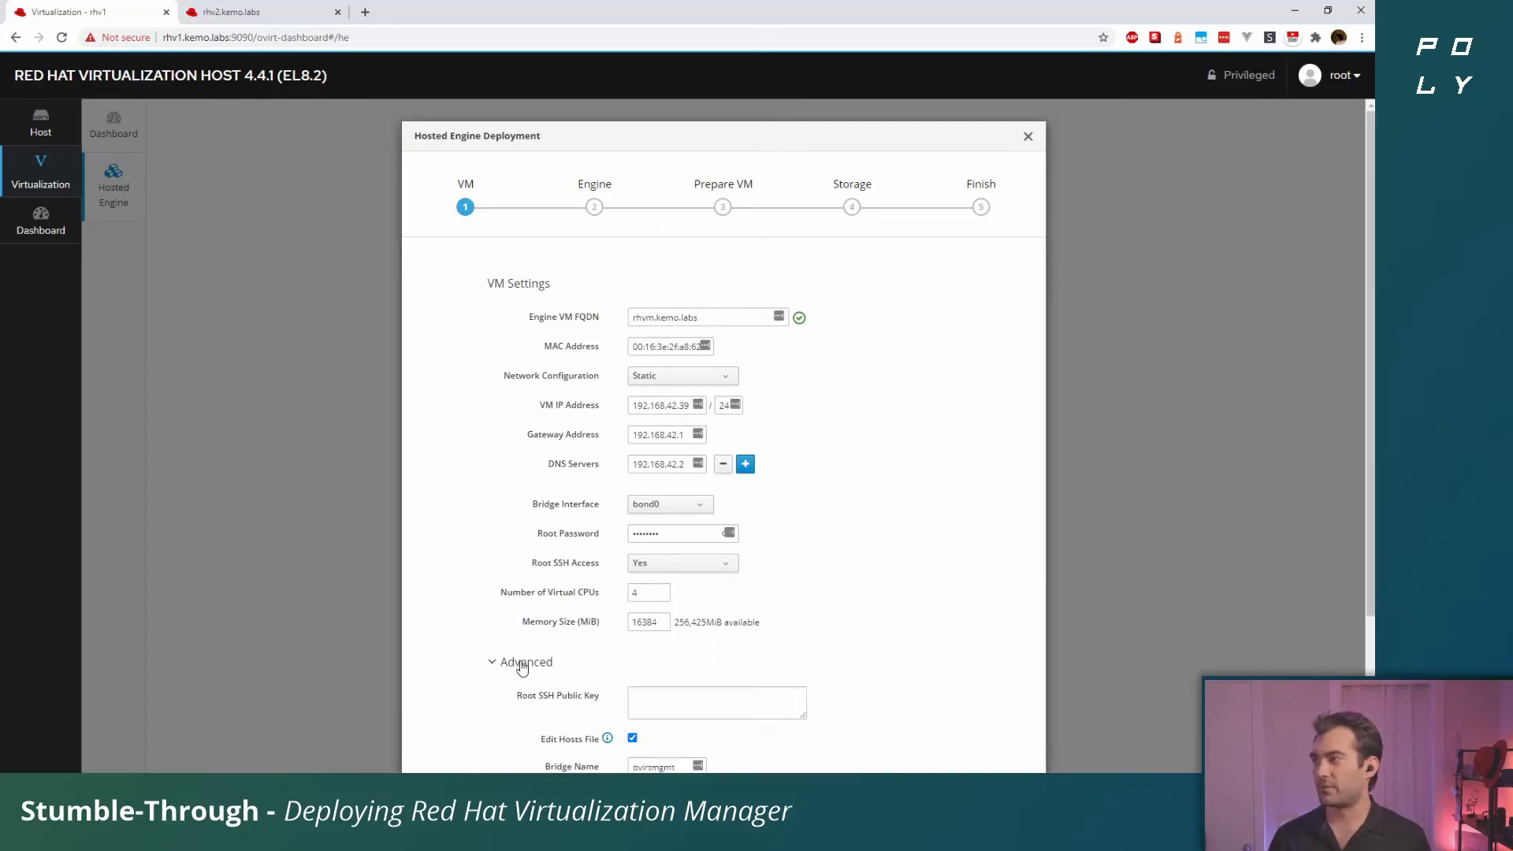
scroll(938, 615, down, 1)
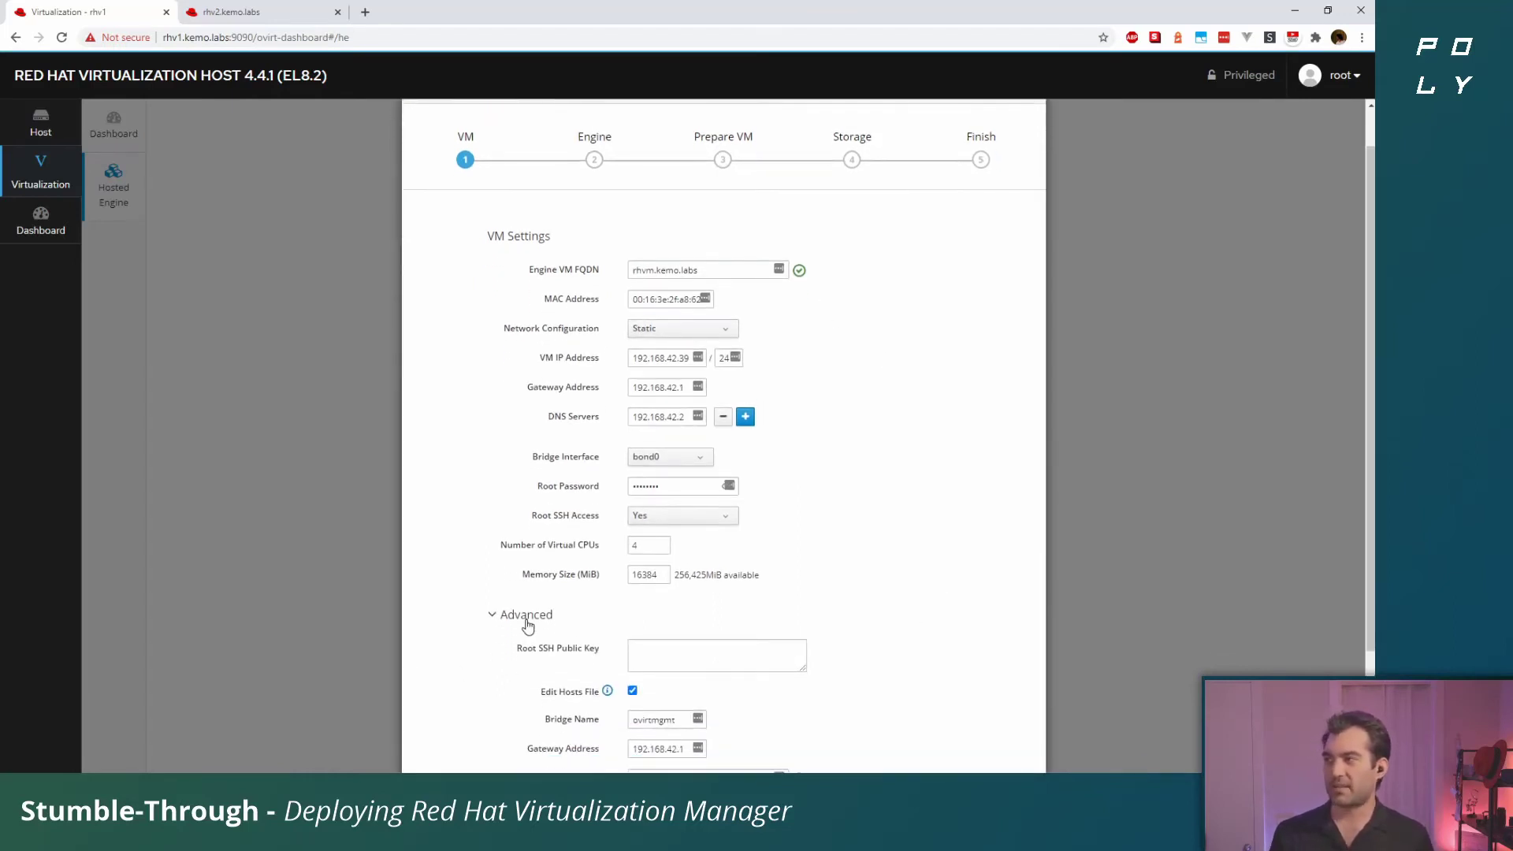
scroll(678, 616, down, 3)
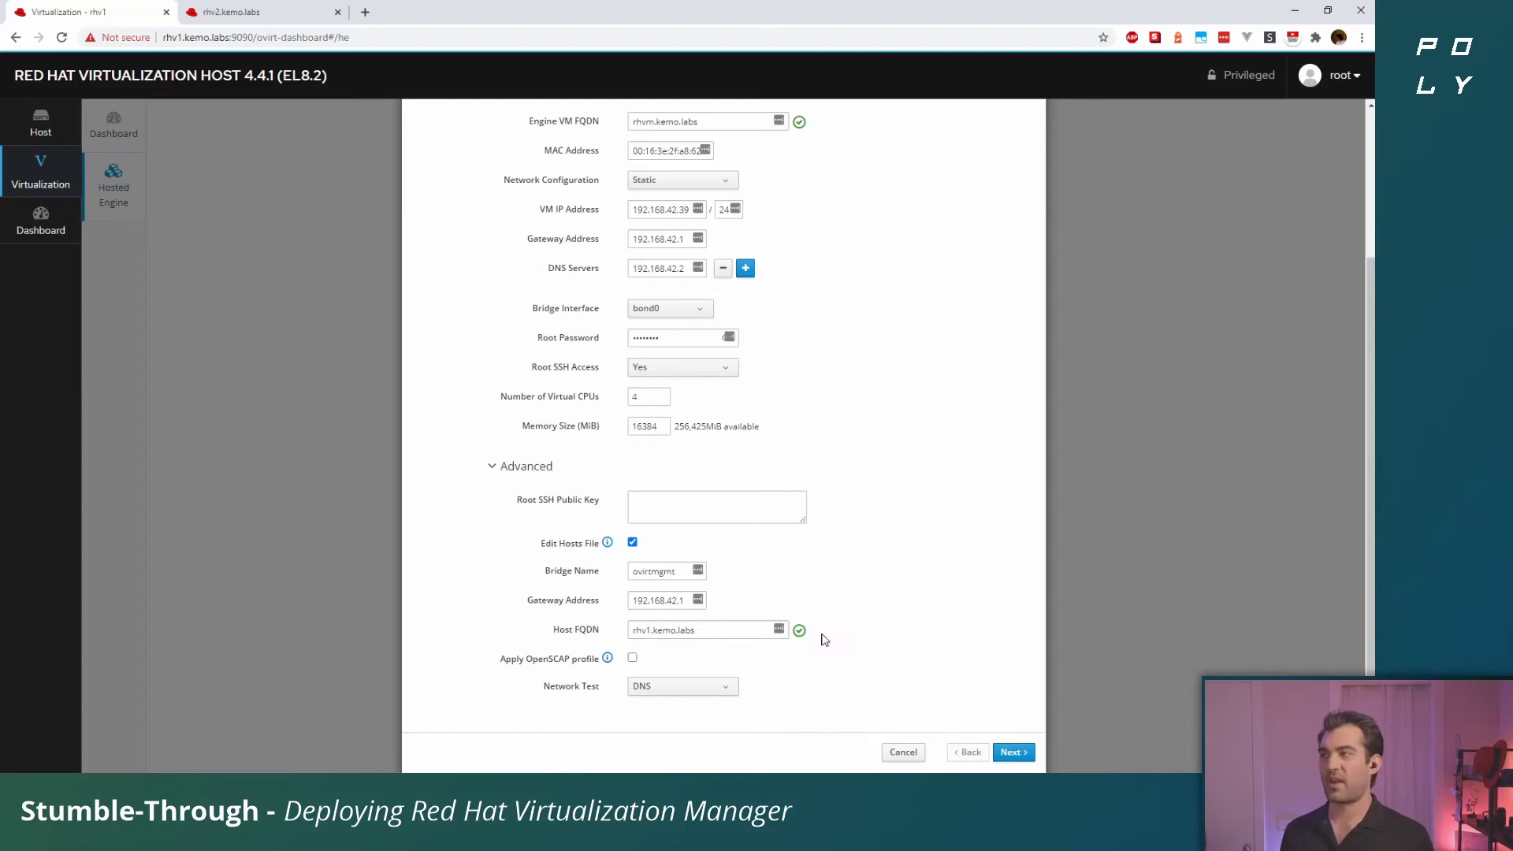
click(725, 697)
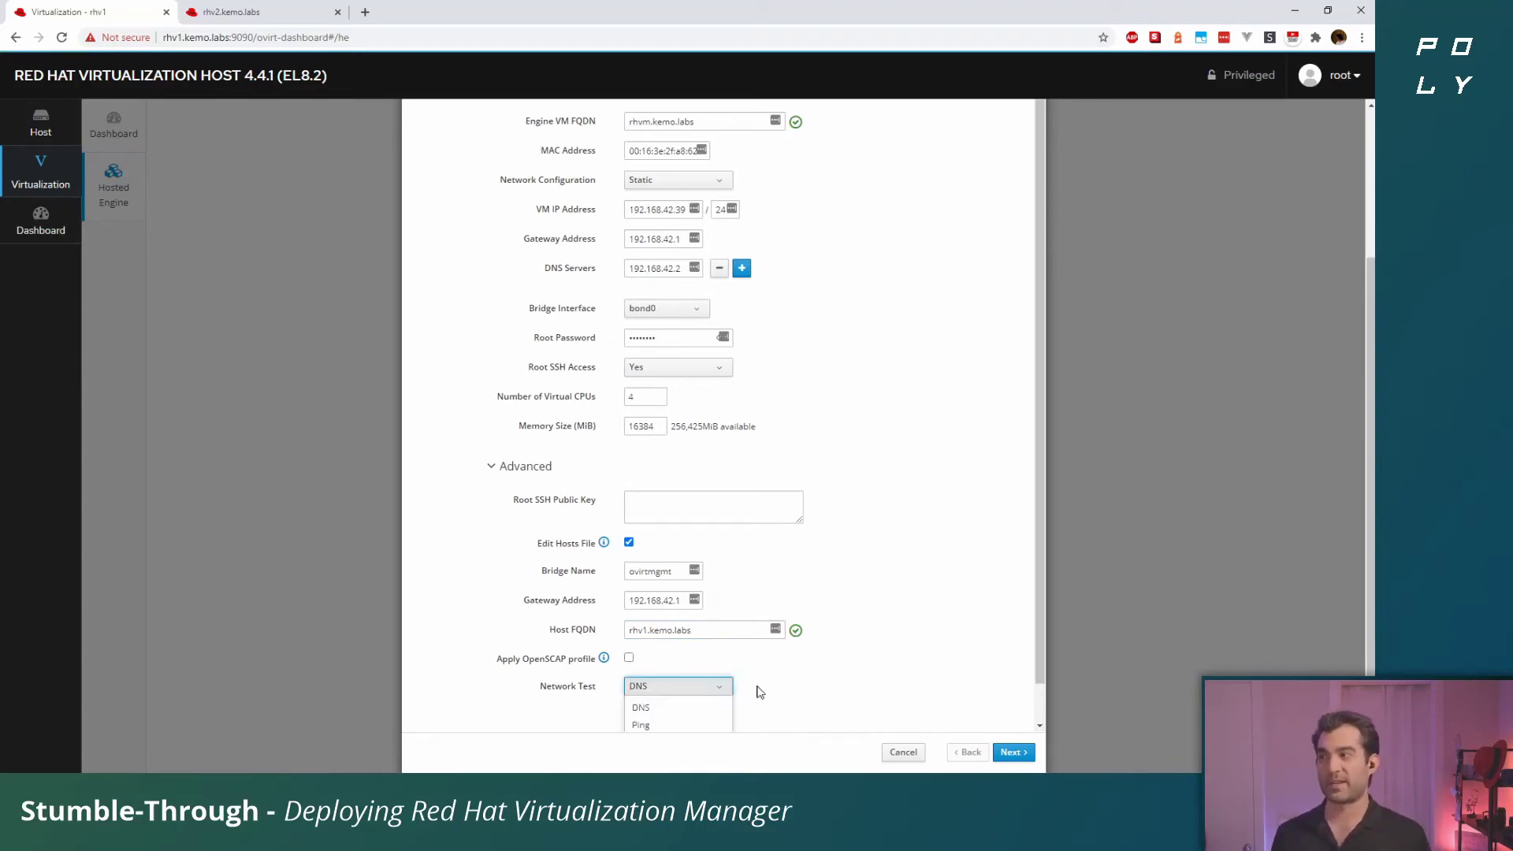
click(837, 676)
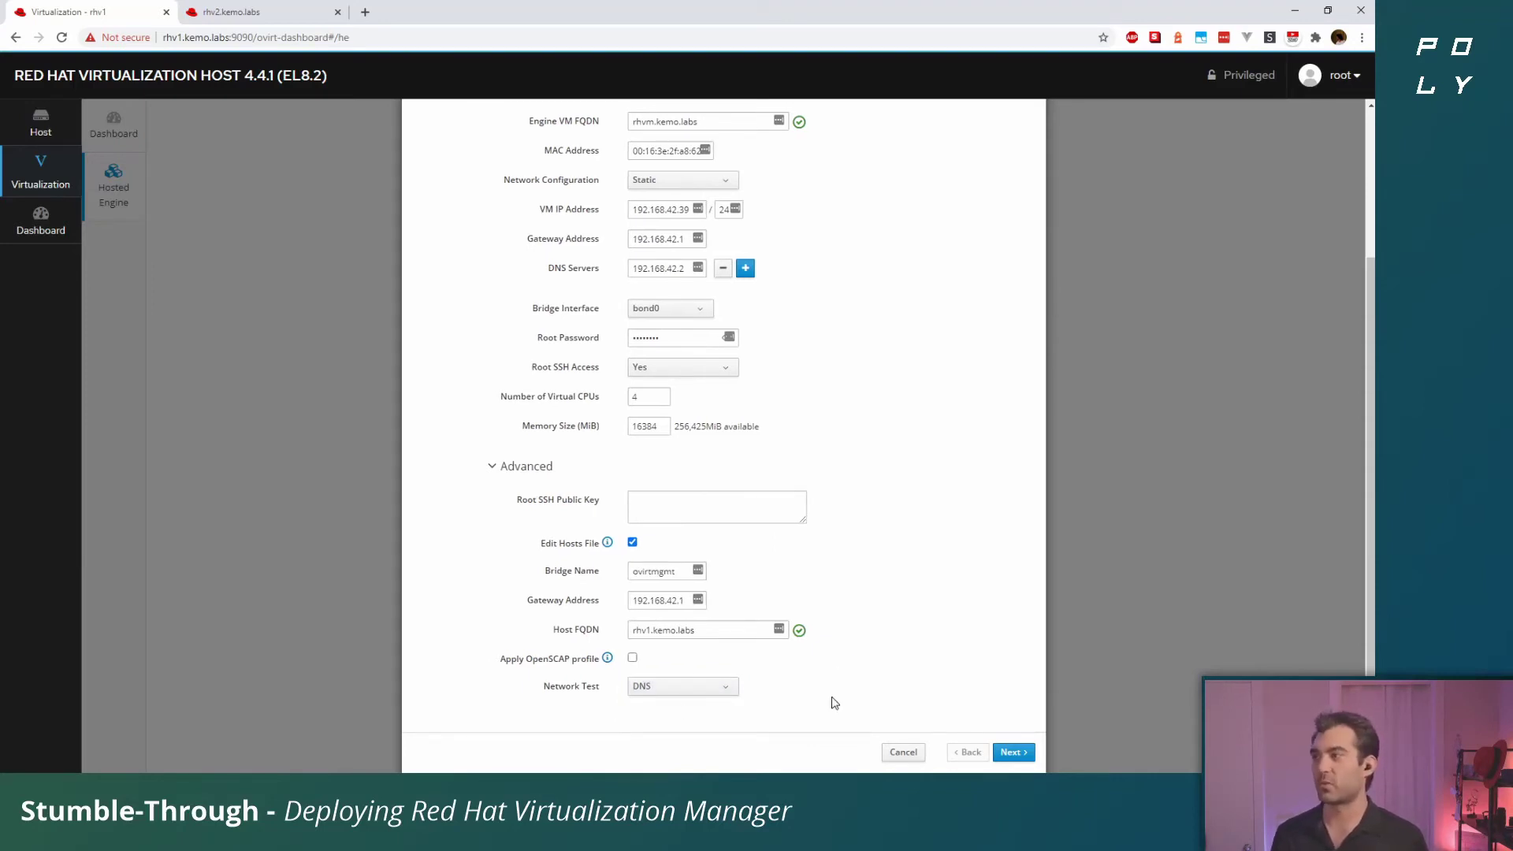
Advance to the Engine step and enter the admin portal password
click(1010, 750)
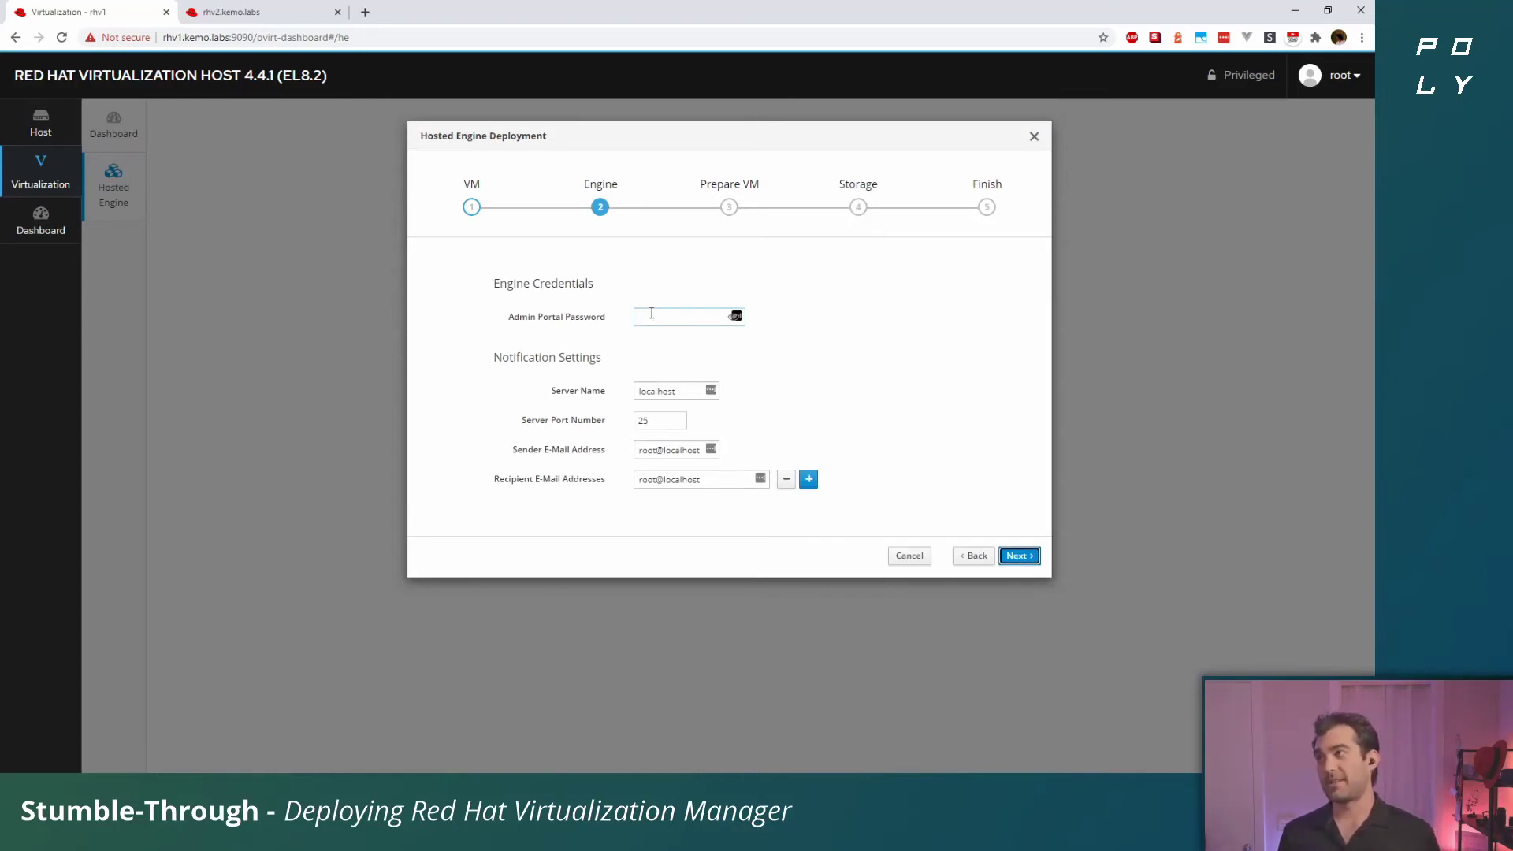
click(651, 313)
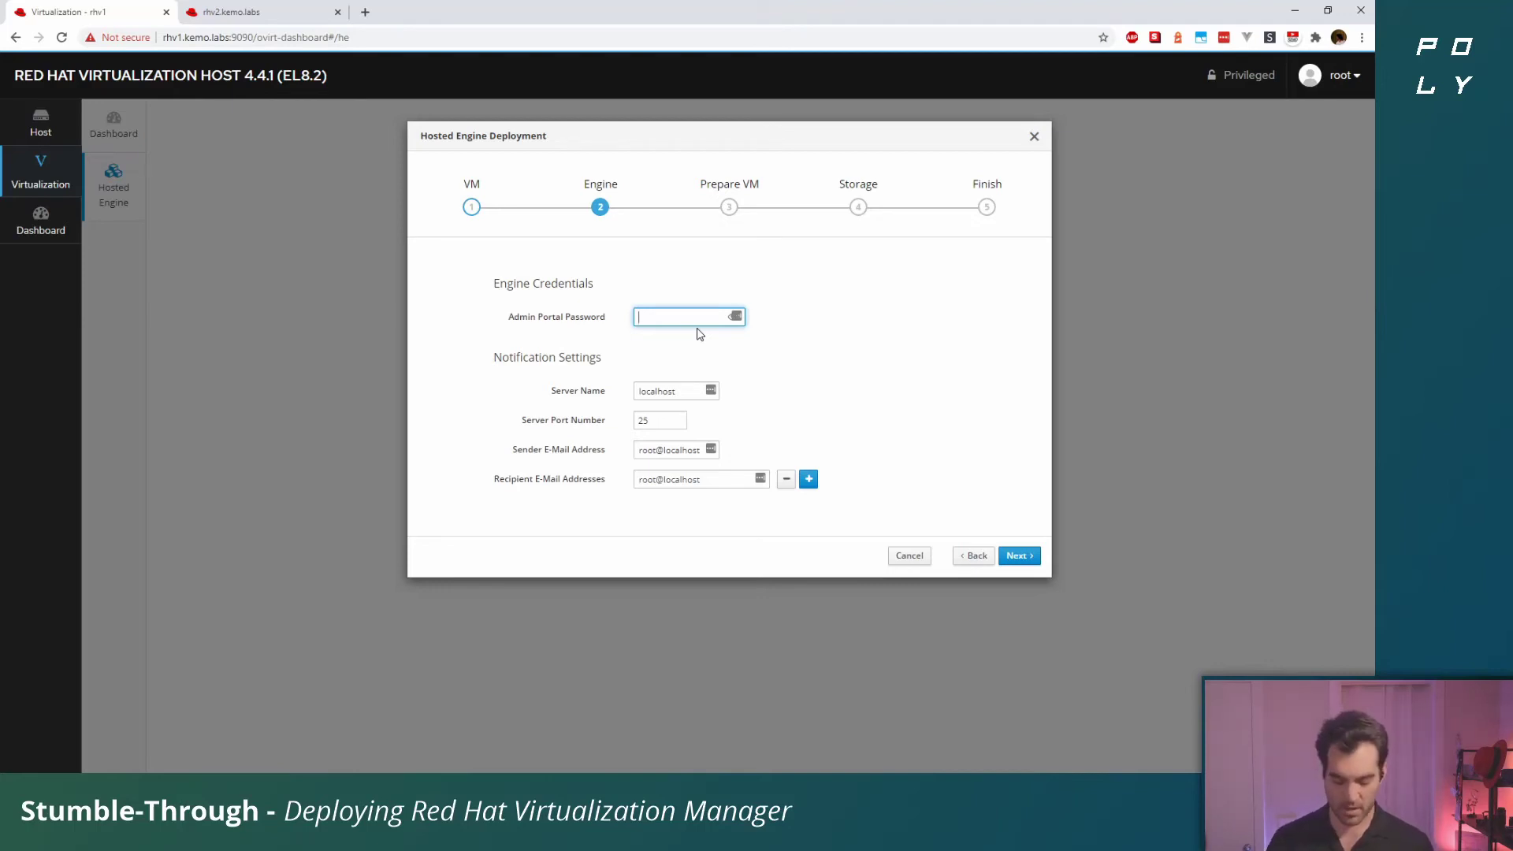
text(*******)
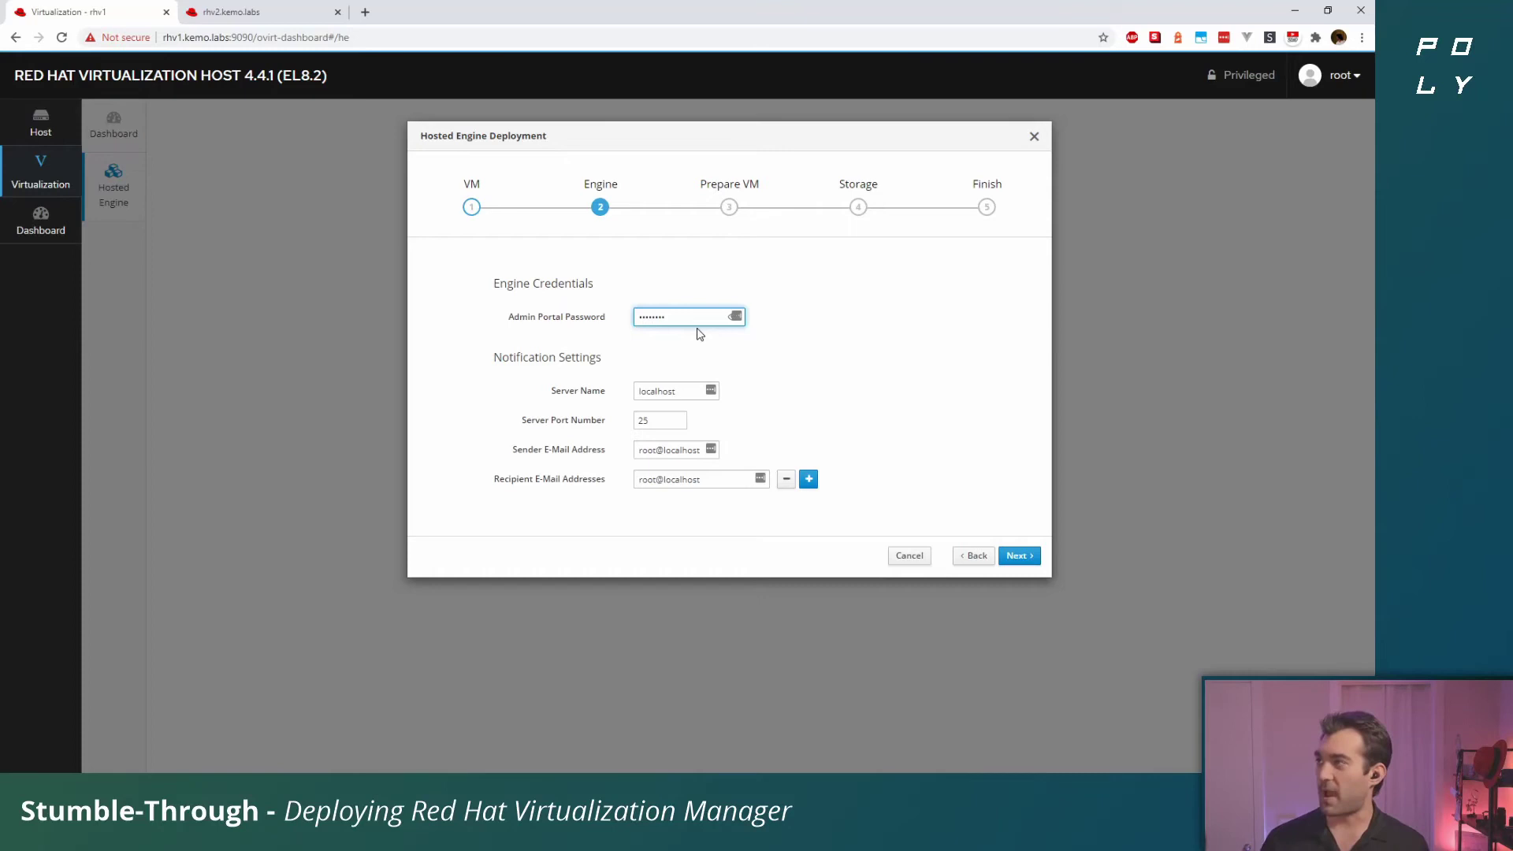
click(728, 343)
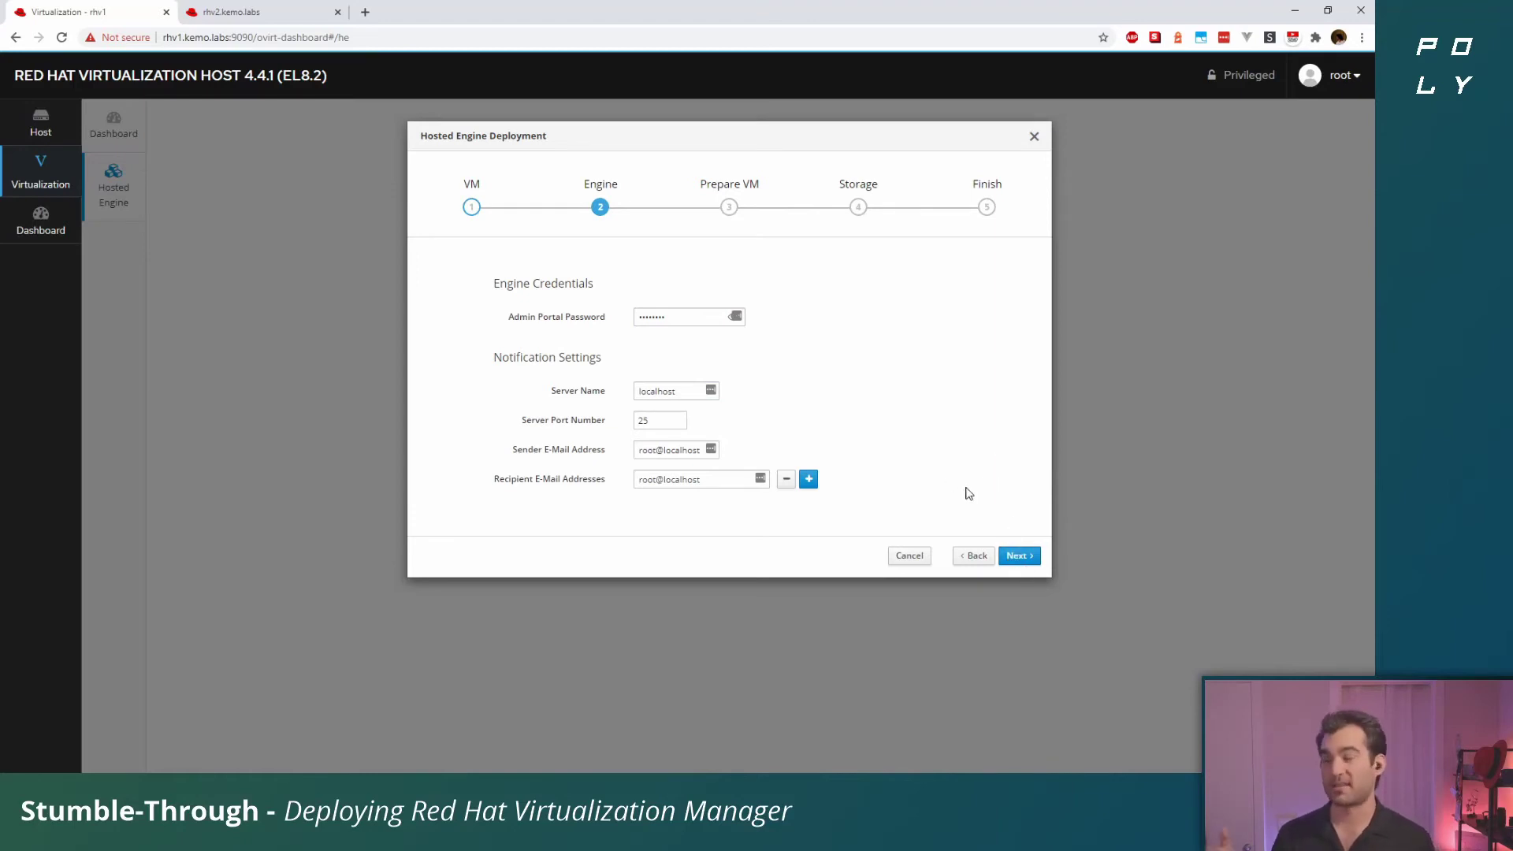
Move on to the Prepare VM review summarizing the VM and engine settings
click(1015, 556)
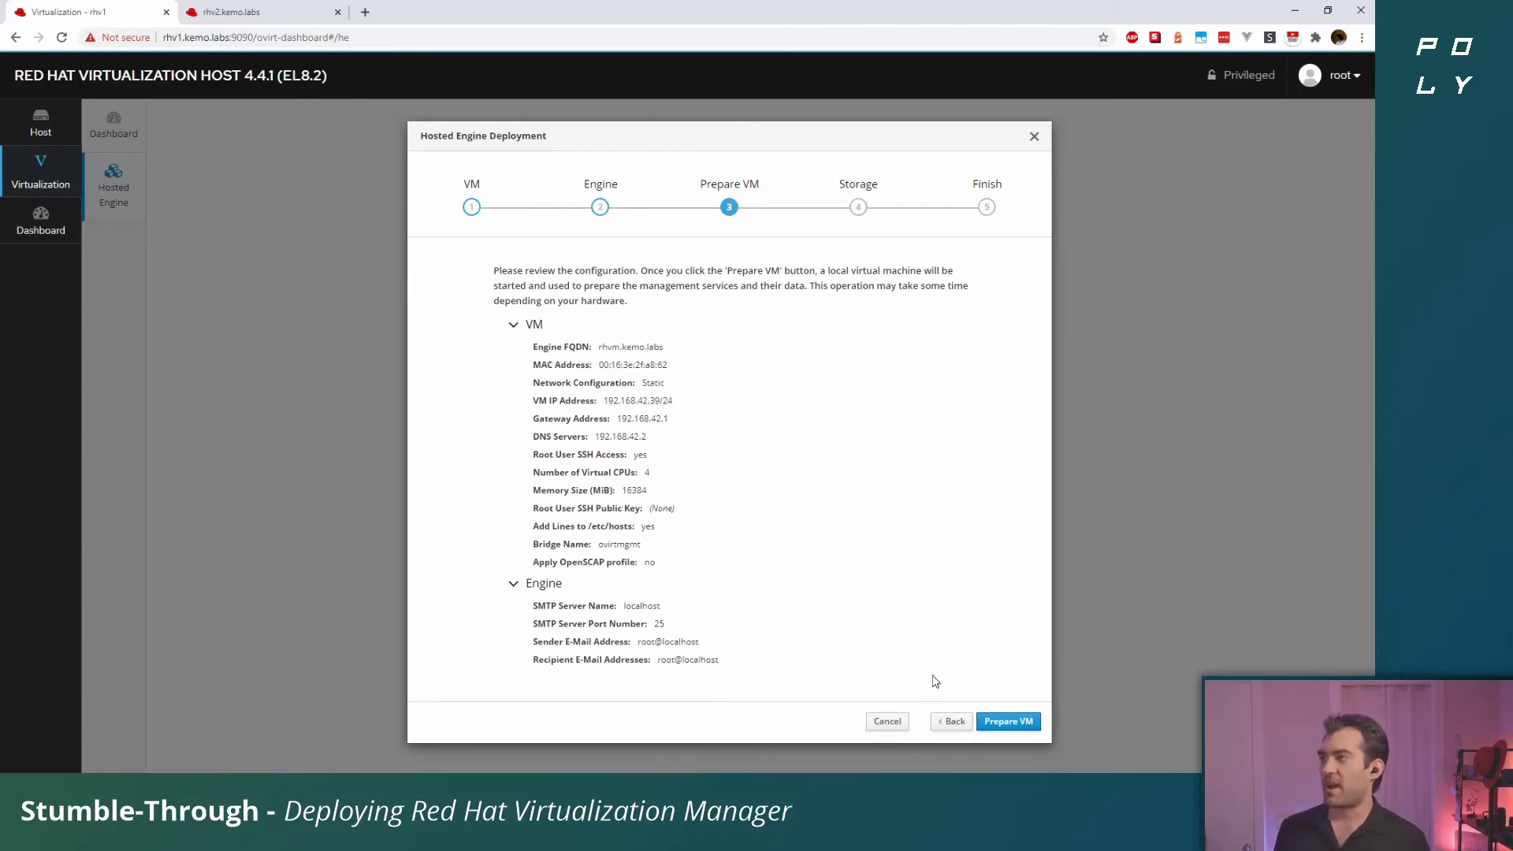
Run the hosted engine VM preparation in full screen until it reports execution completed successfully
click(1002, 721)
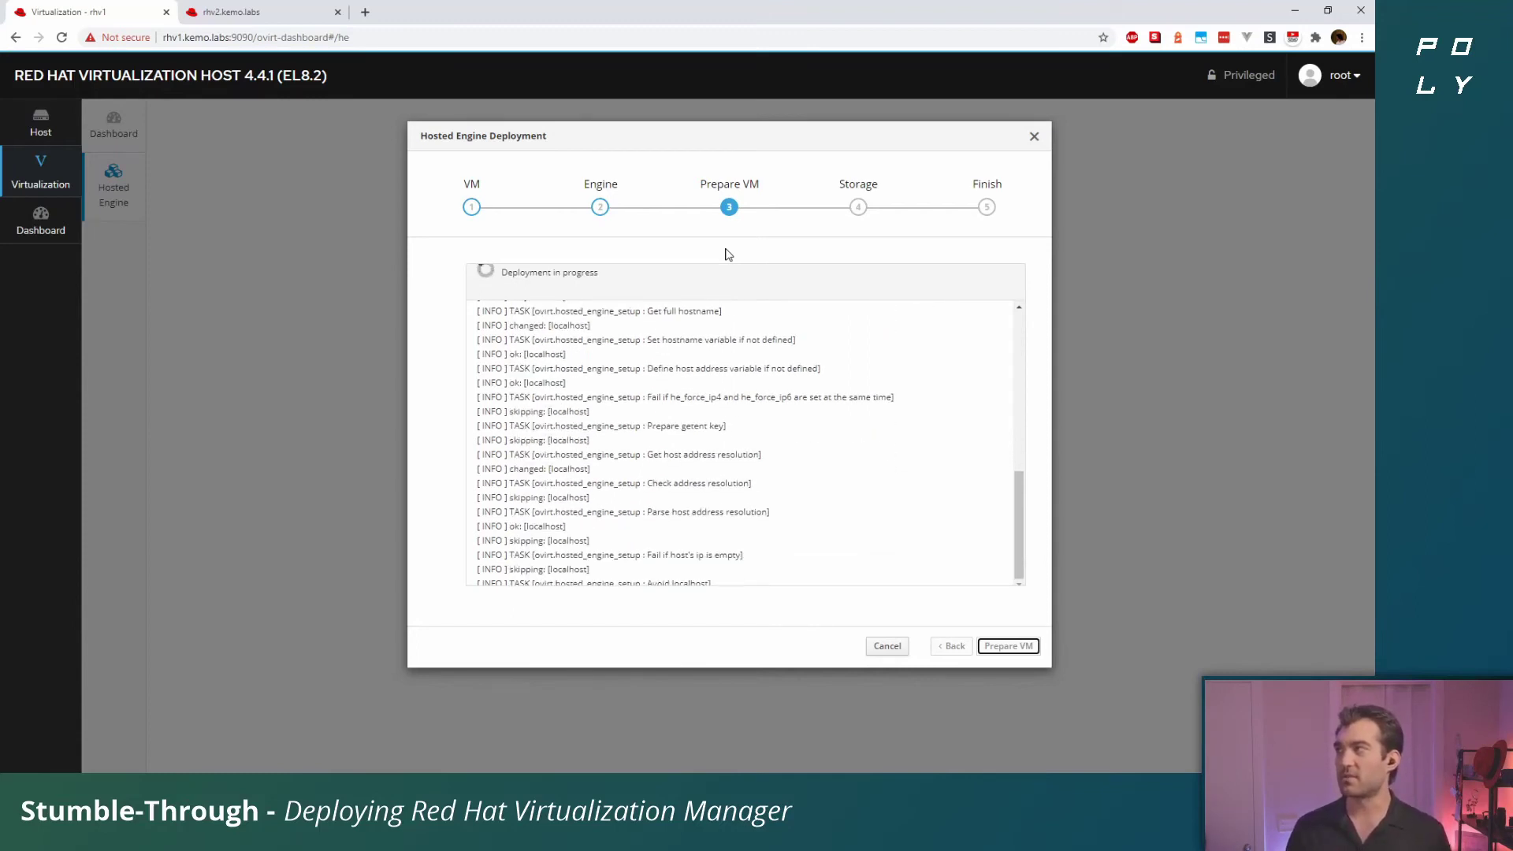
key(F11)
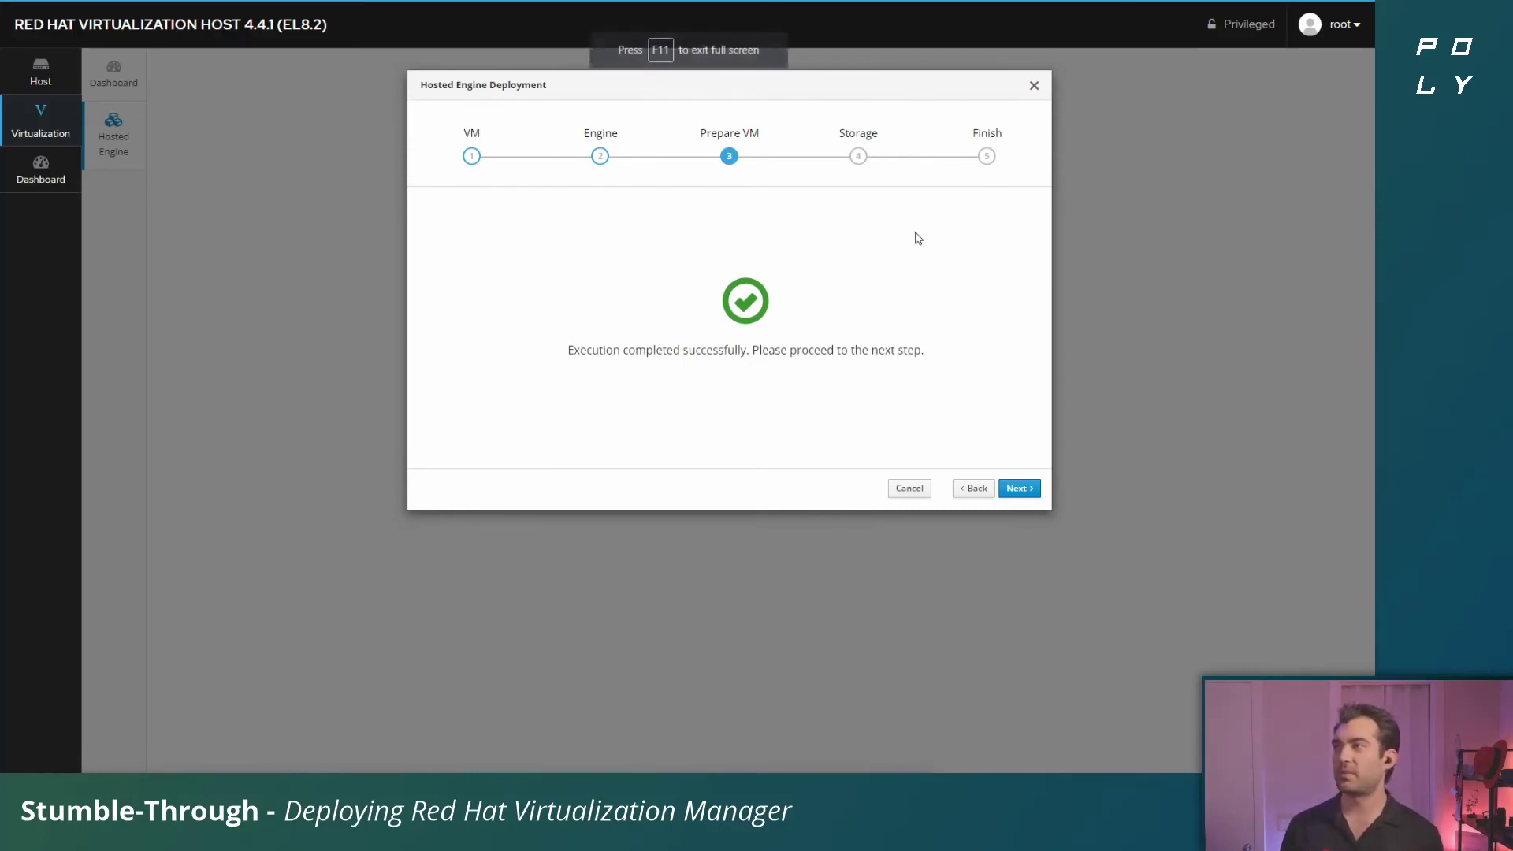
Advance to the Storage step and keep NFS as the storage type
click(1019, 488)
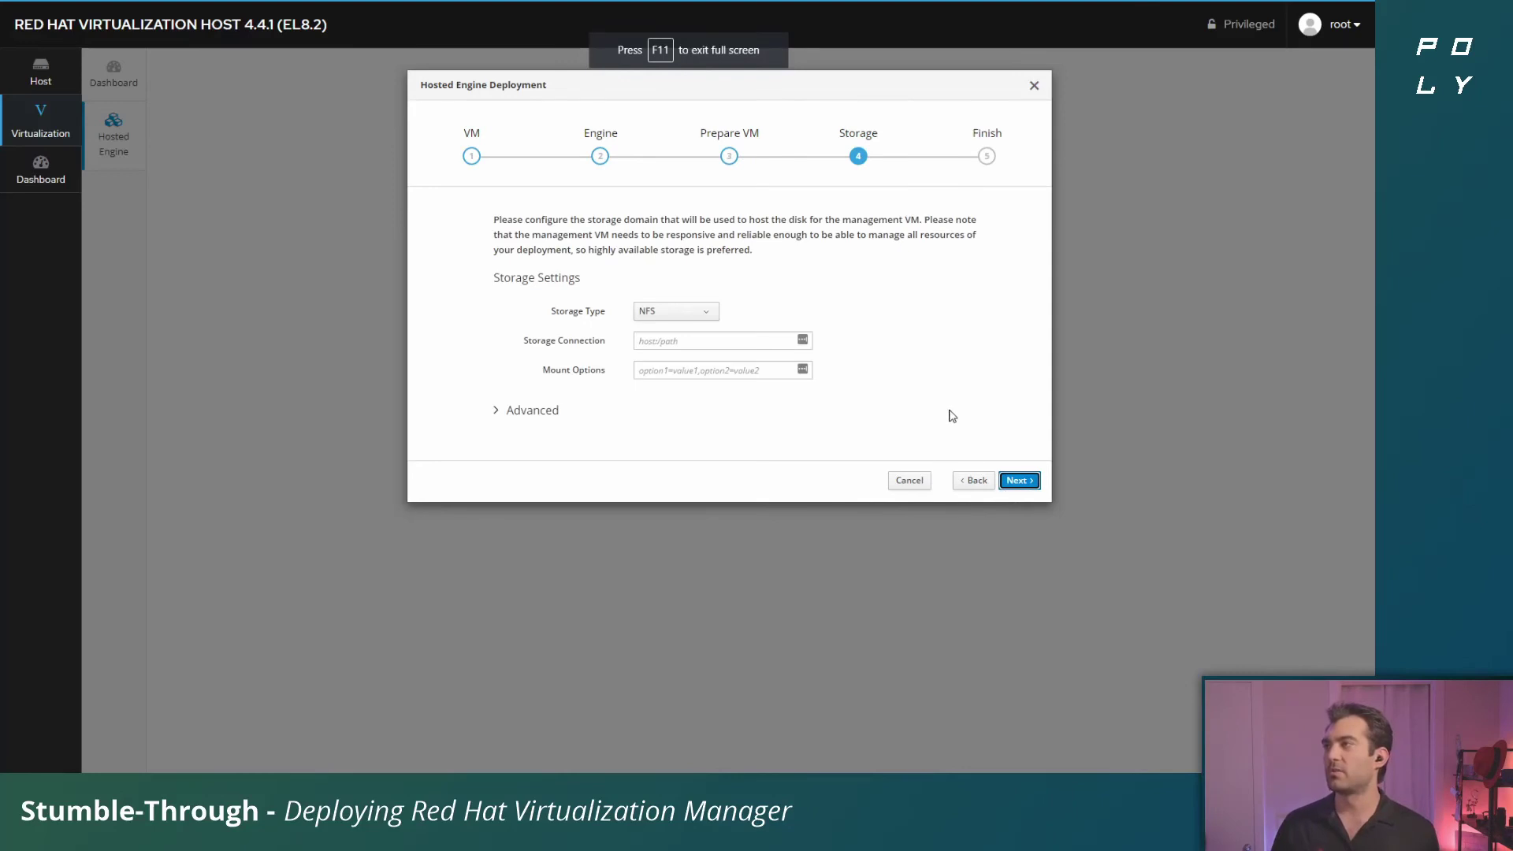
click(687, 313)
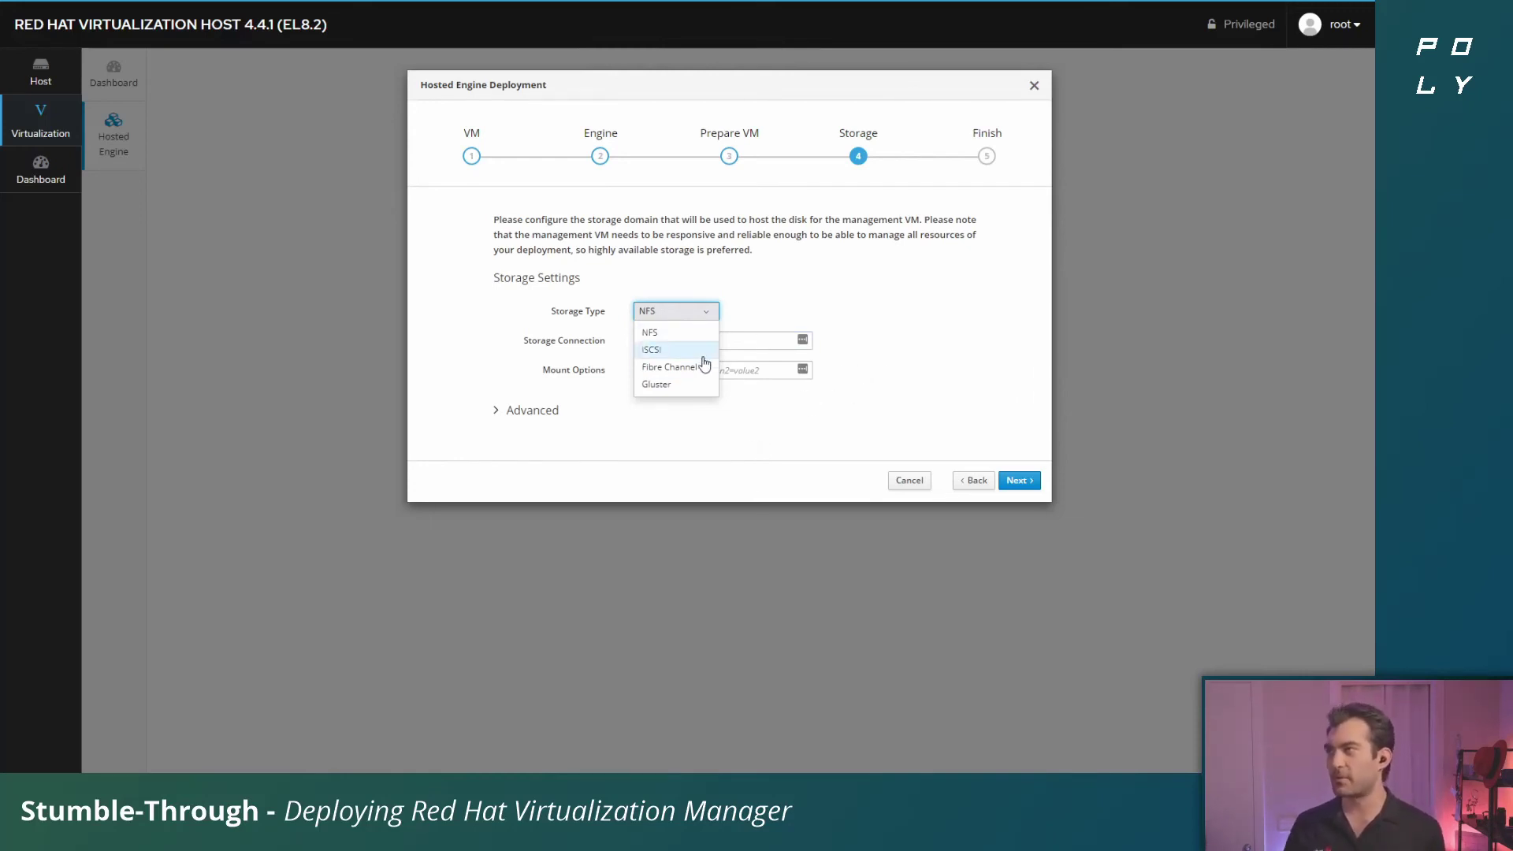
click(932, 275)
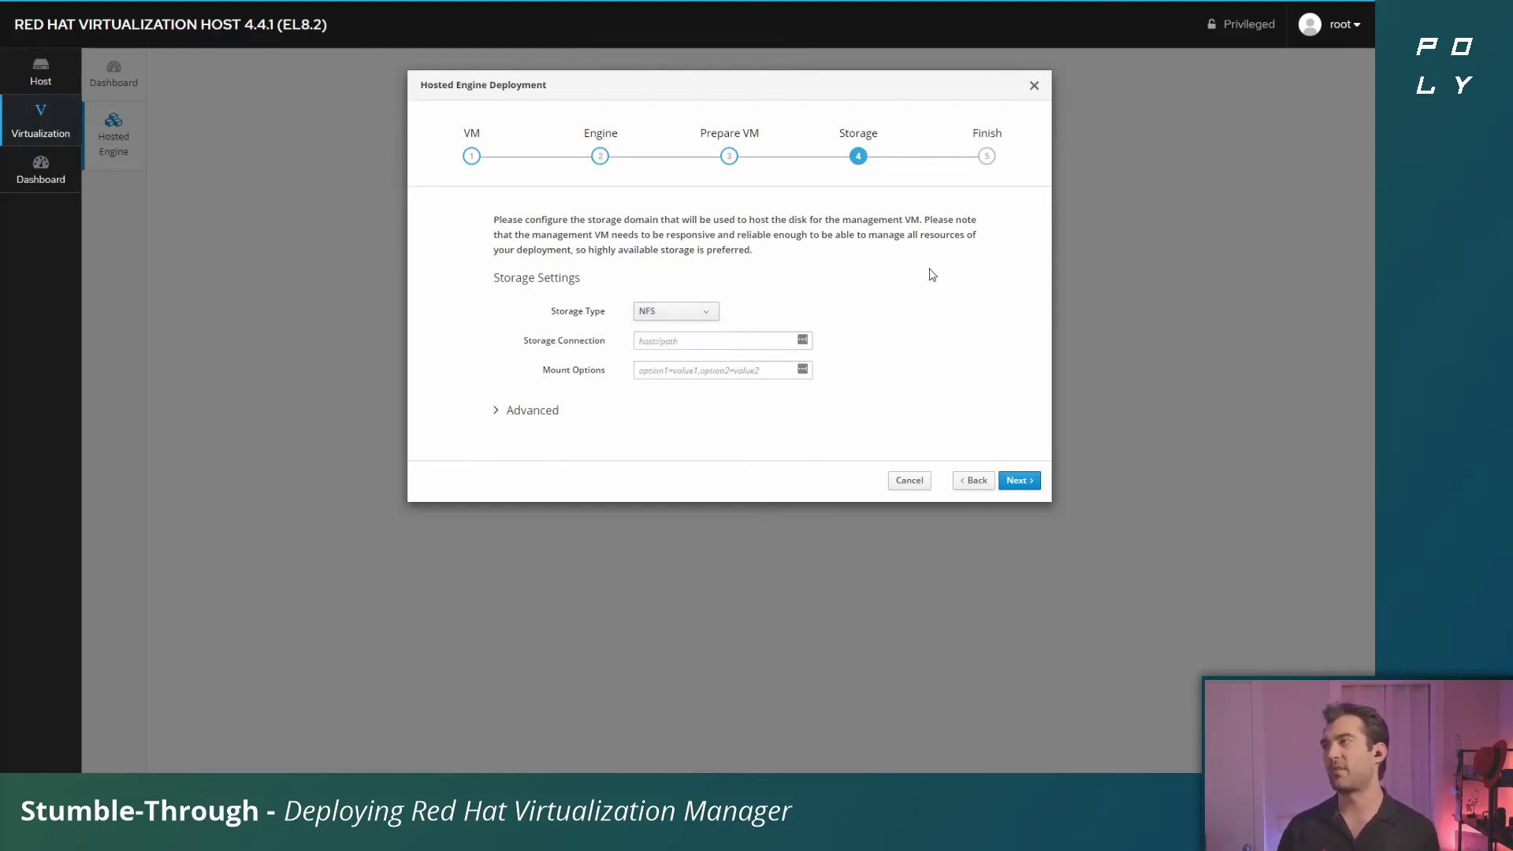
Enter the storage connection compendium.san.kemo.labs:/mnt/exports/, restoring it after an accidental clear
click(727, 346)
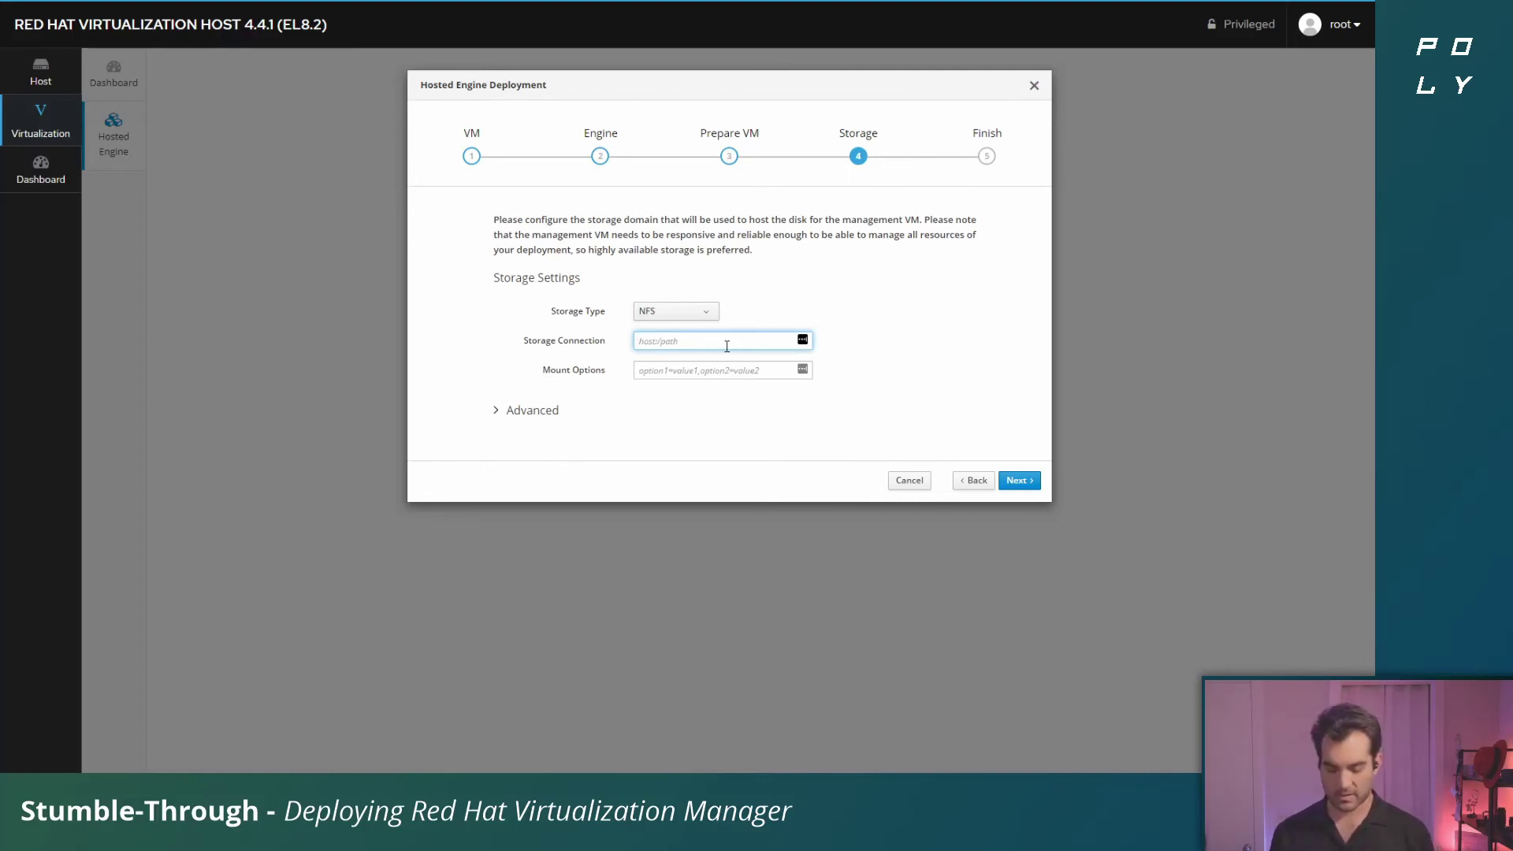
text(co)
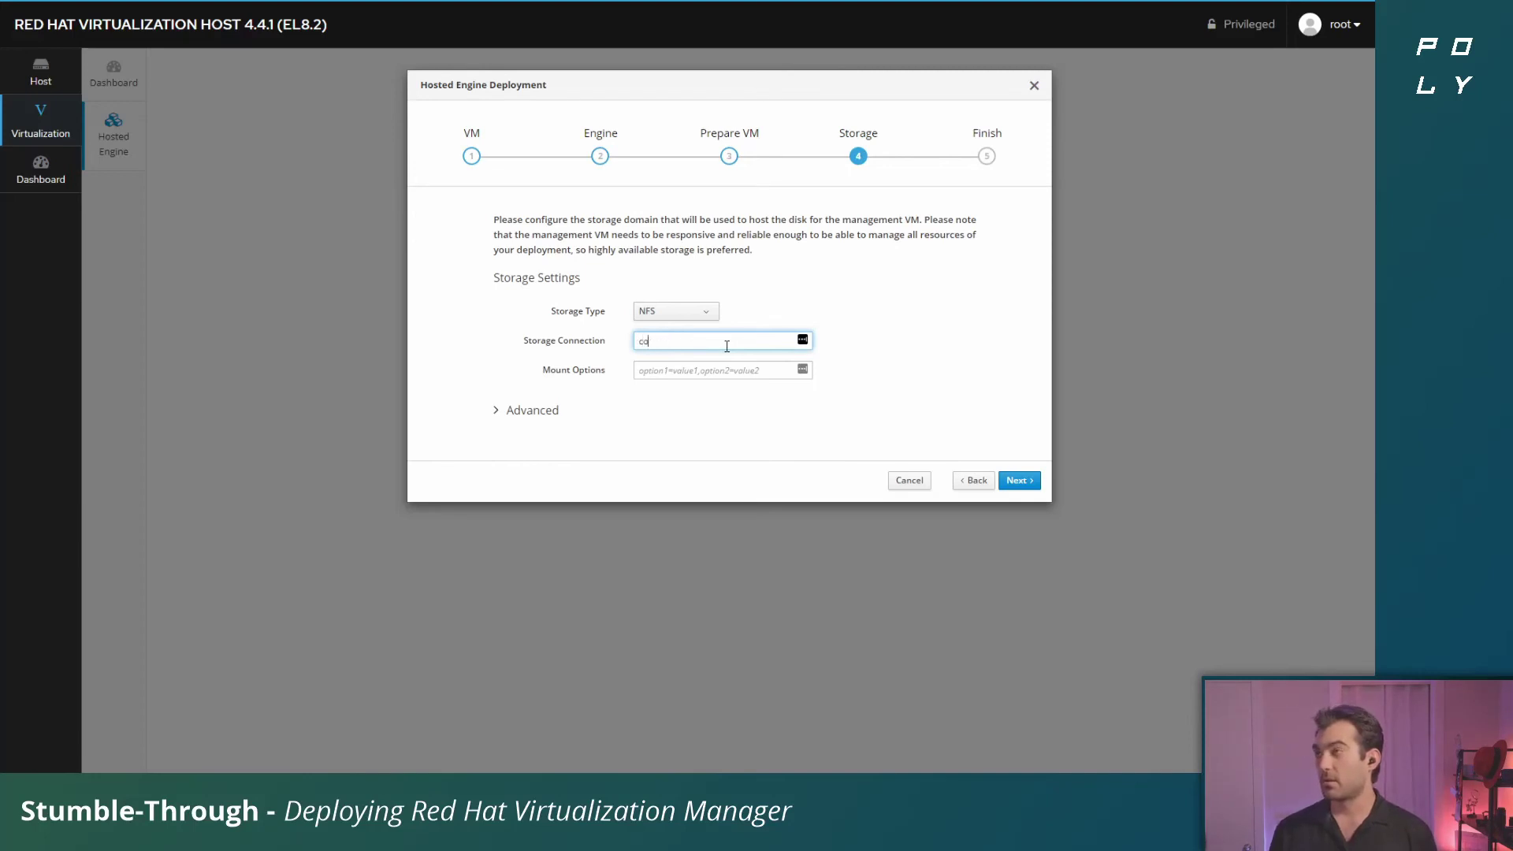
text(mpendium.san)
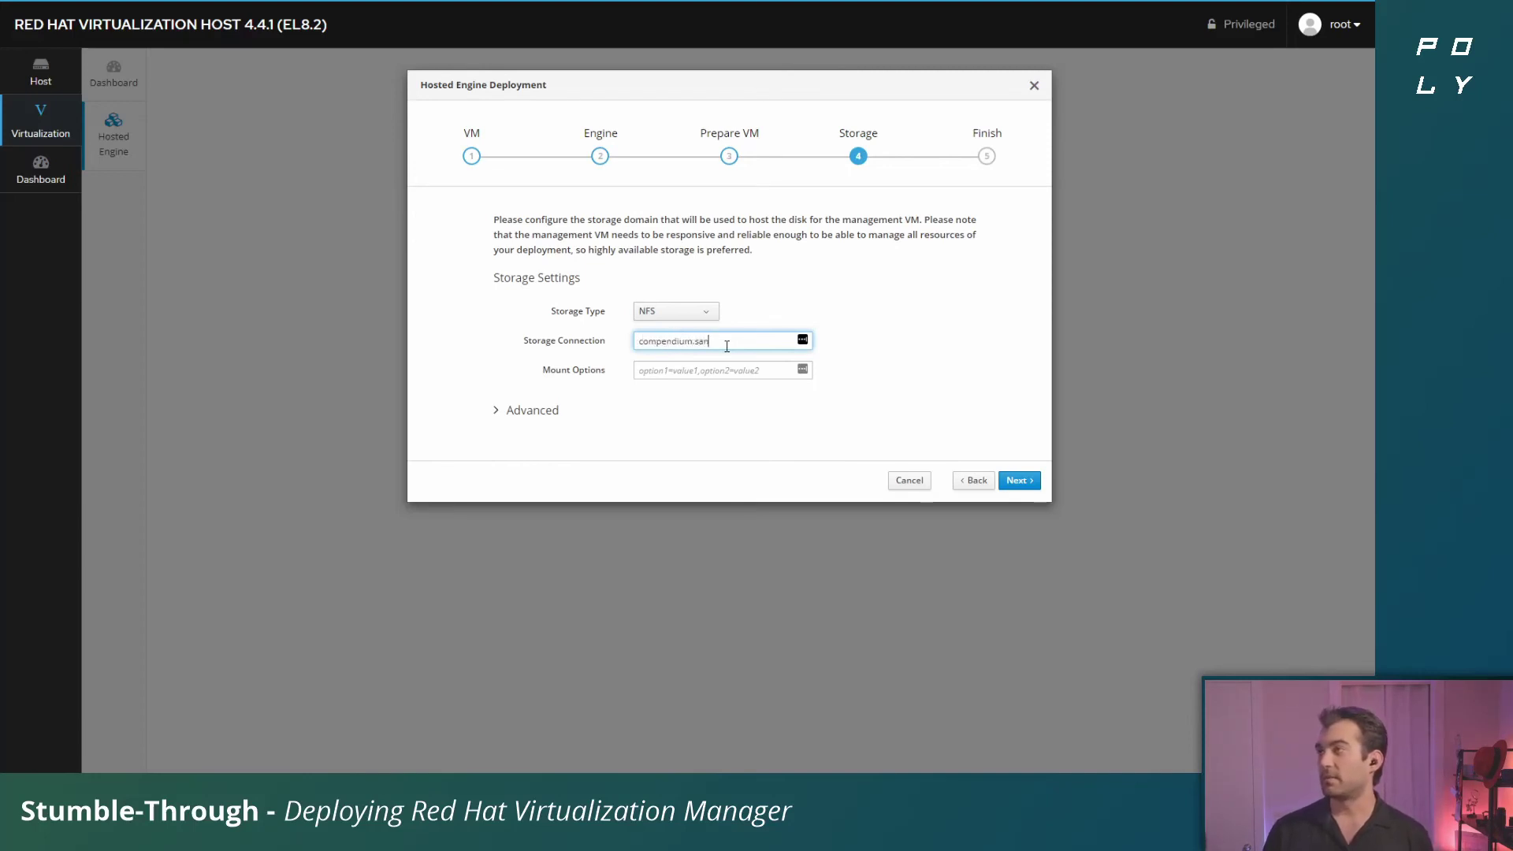
text(.kemo.labs)
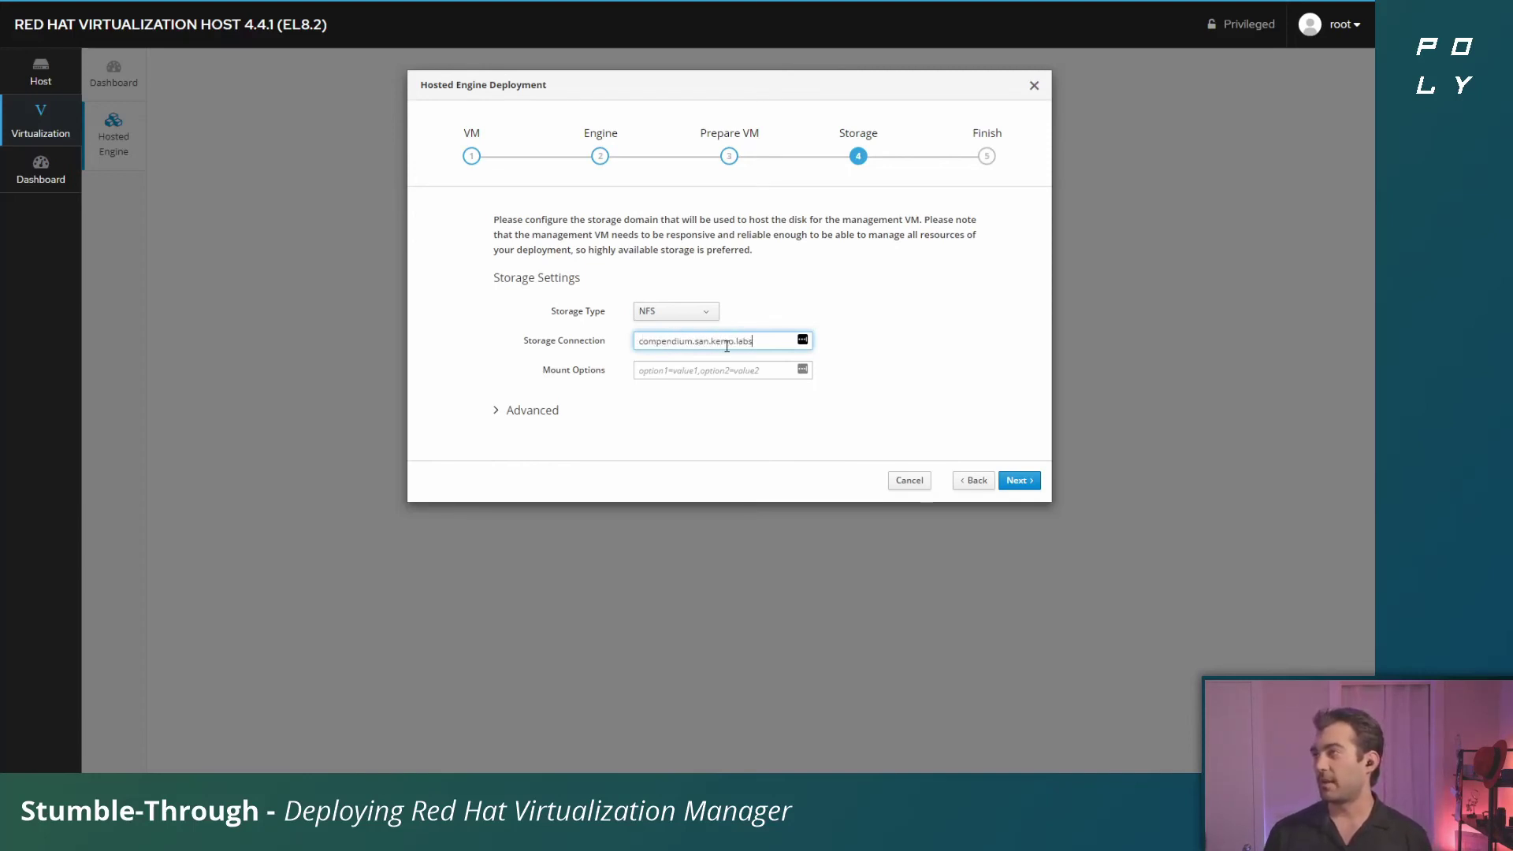
key(ctrl+a)
key(ctrl+c)
key(BackSpace)
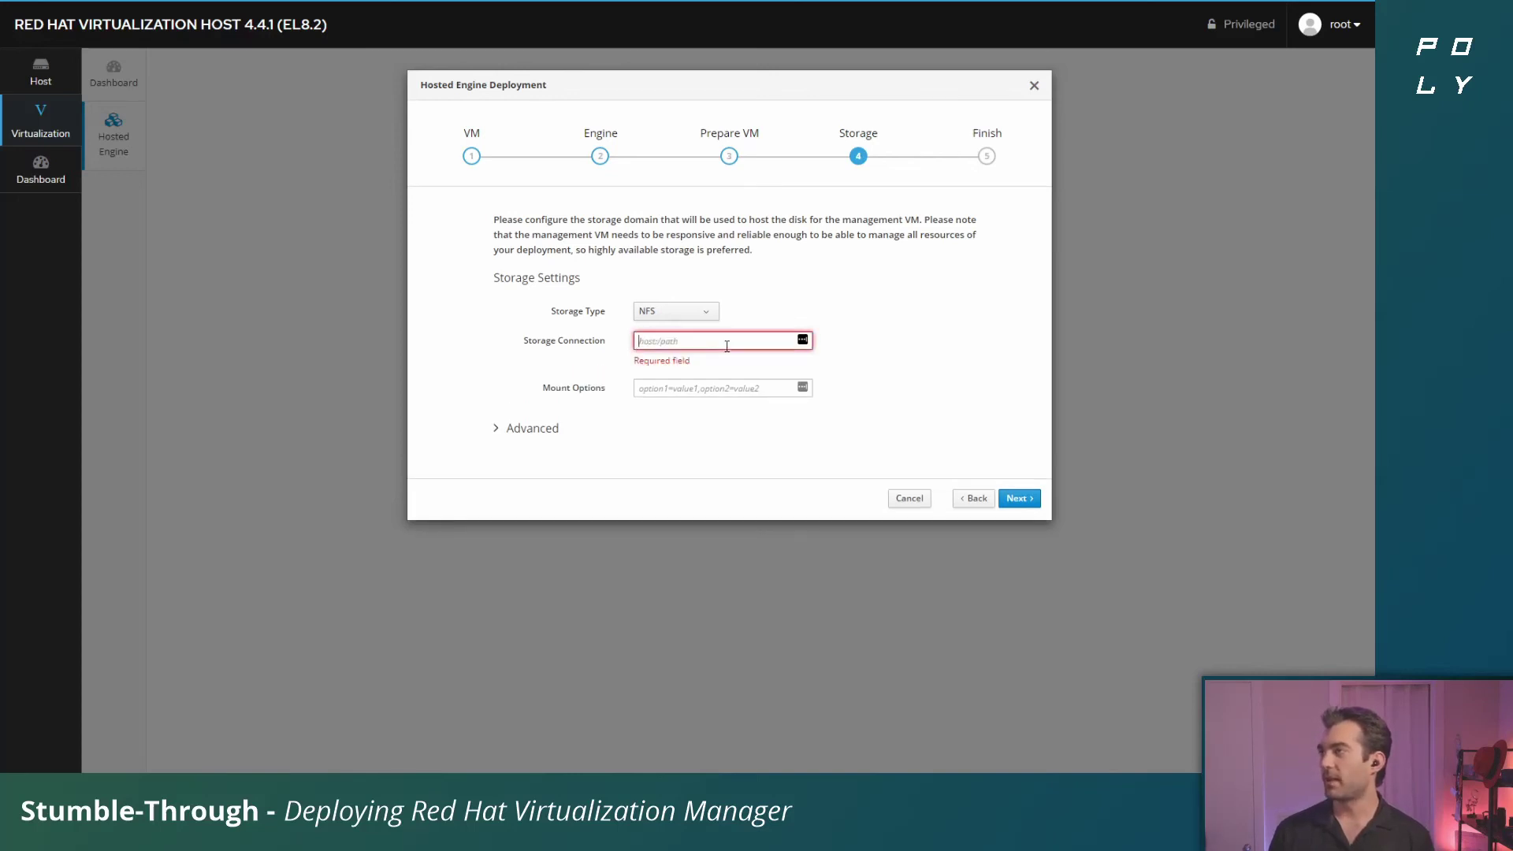
key(ctrl+v)
text(:)
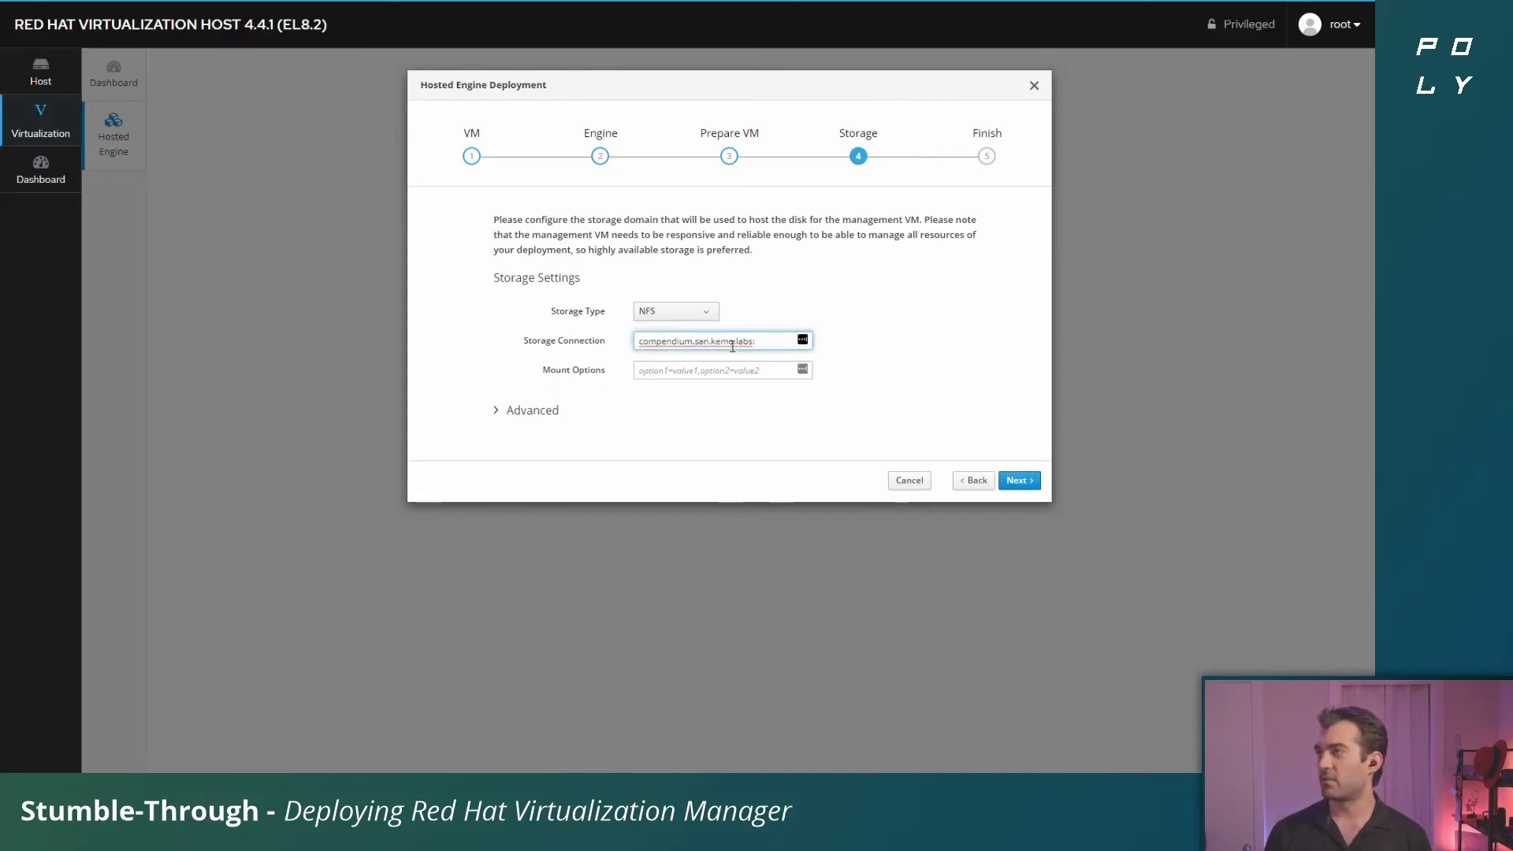
text(/)
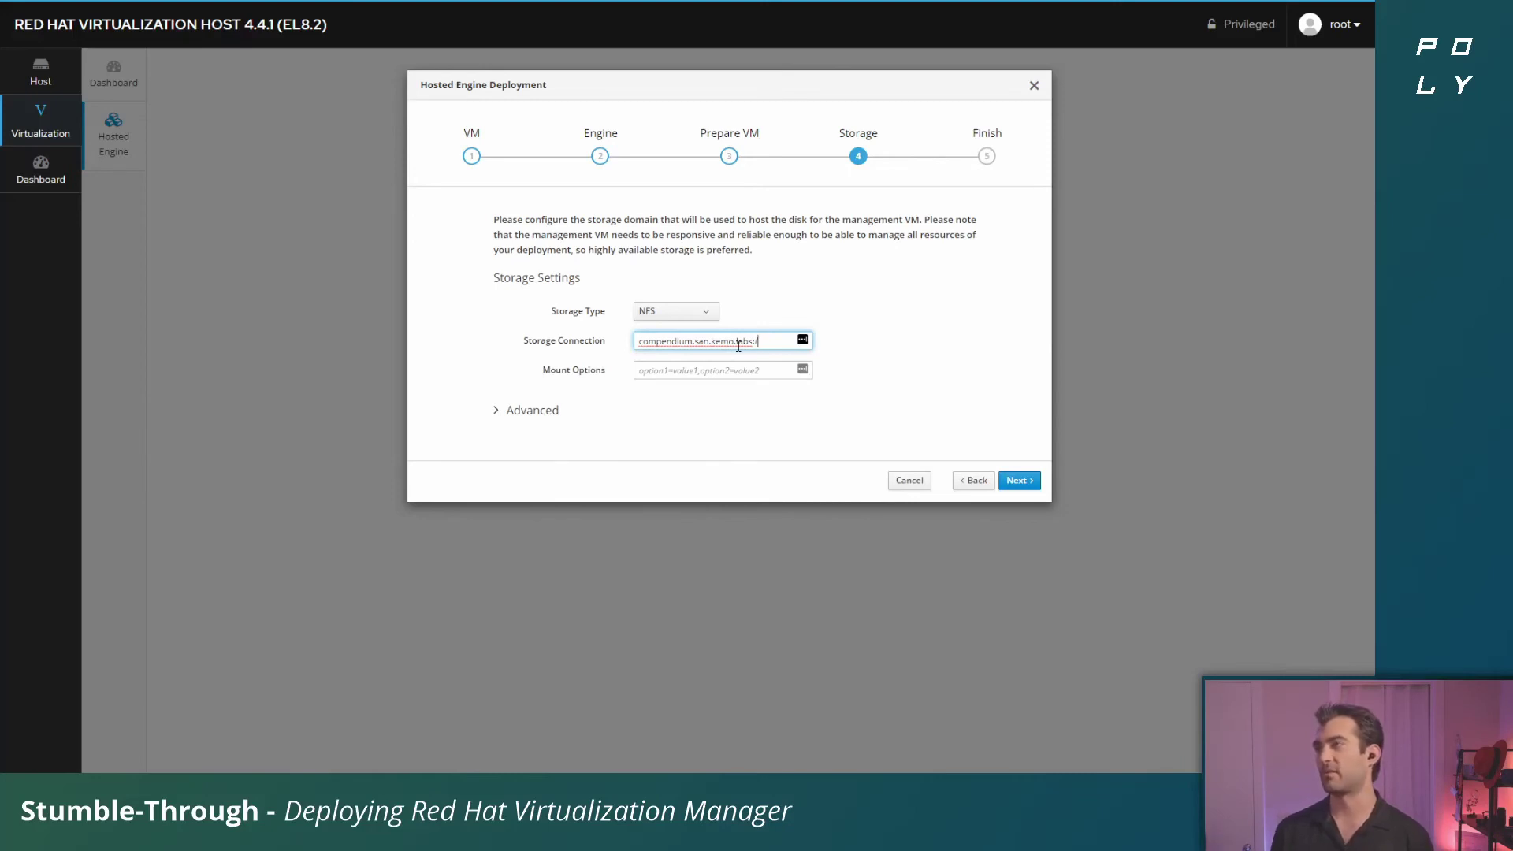
text(mnt)
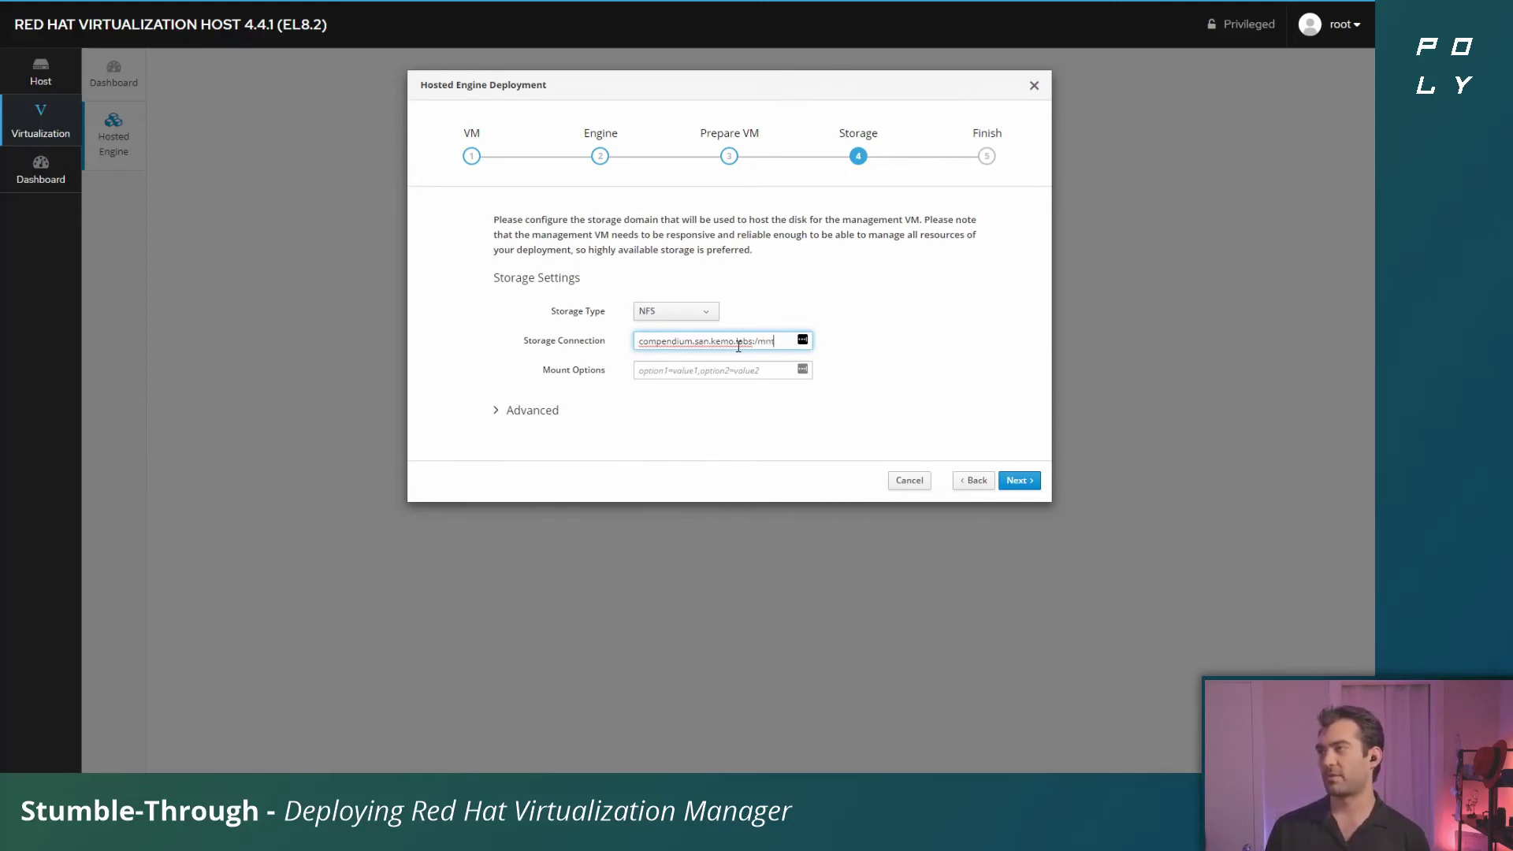
text(/expo)
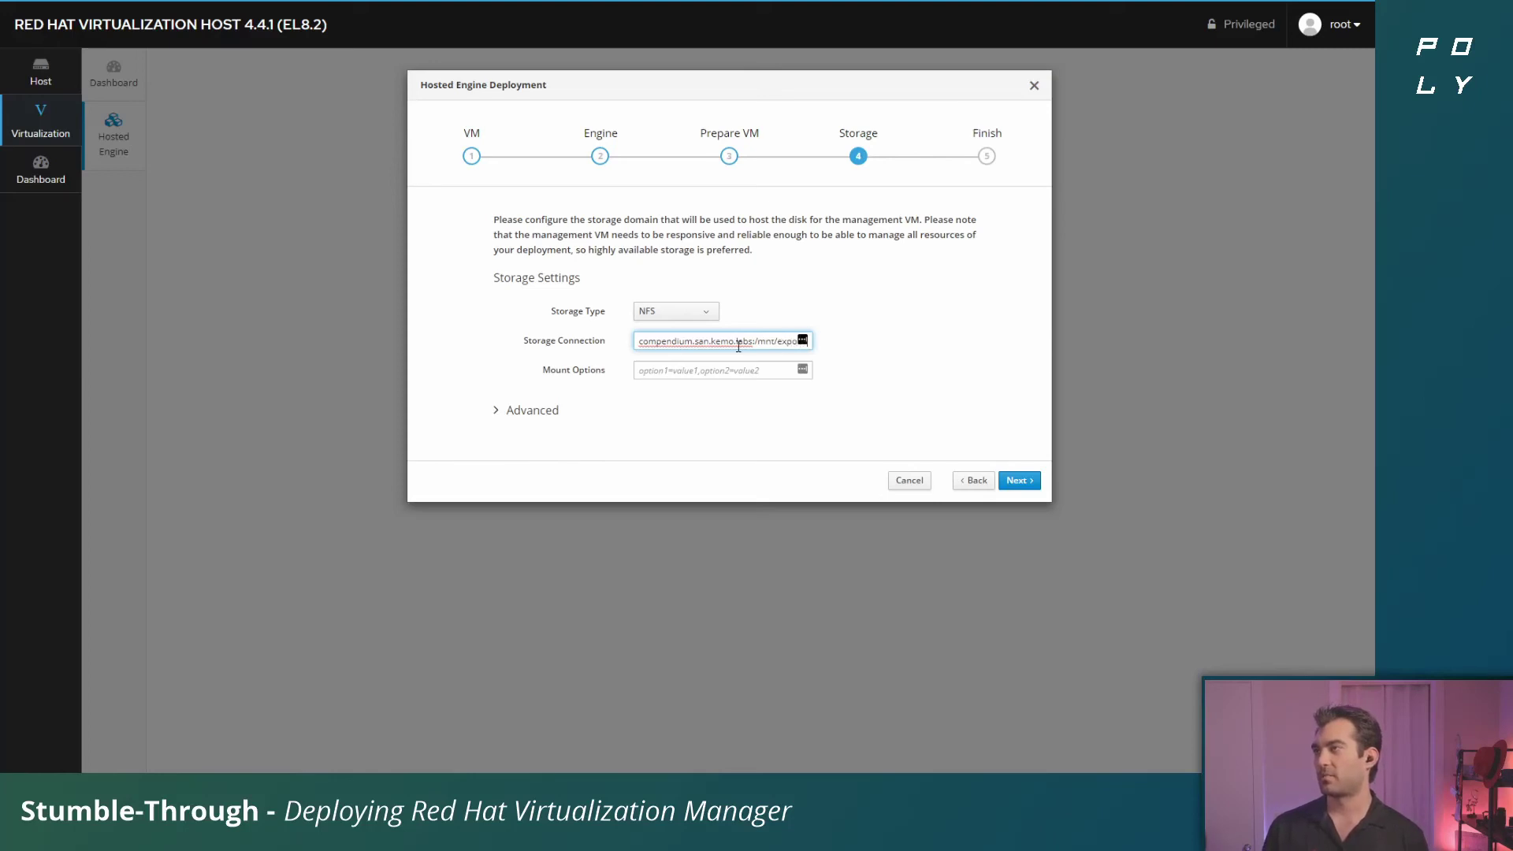
text(rts/)
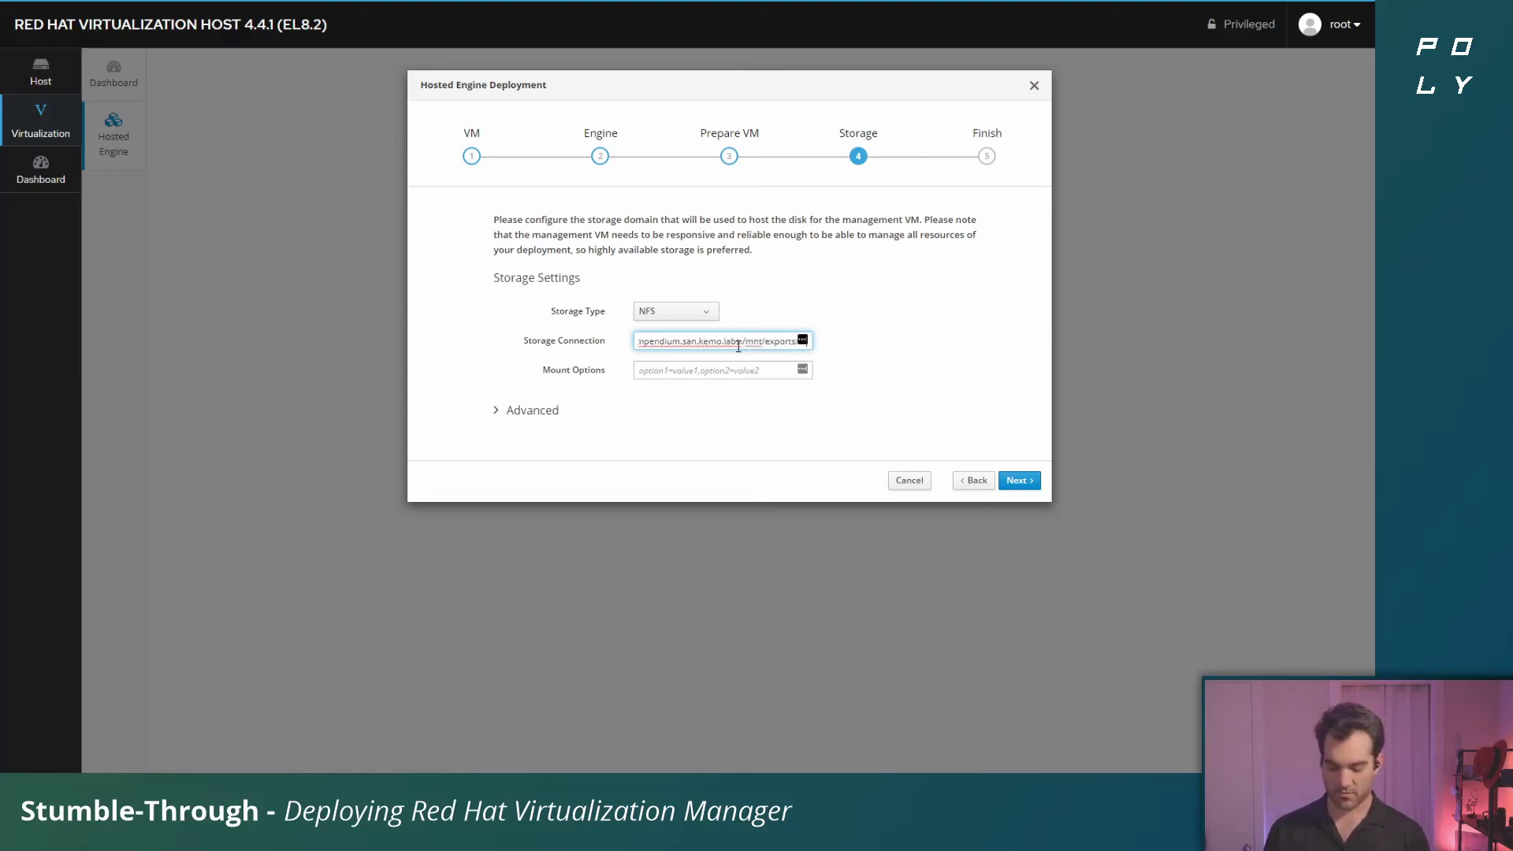
Check the advanced storage options (58 GiB disk, domain hosted_storage) and continue to the Finish review
click(857, 341)
click(520, 409)
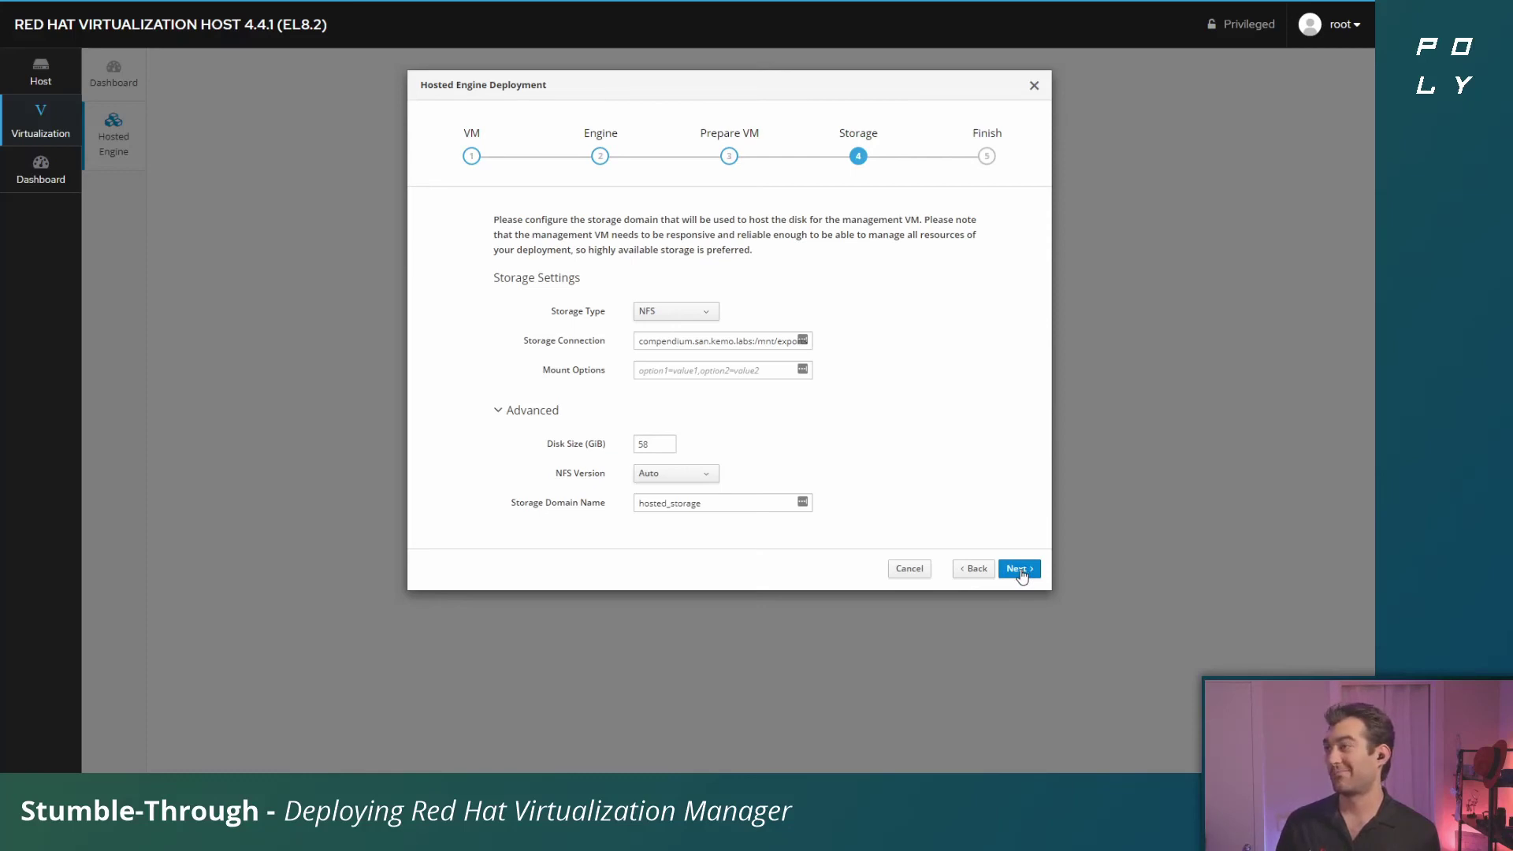
click(1019, 570)
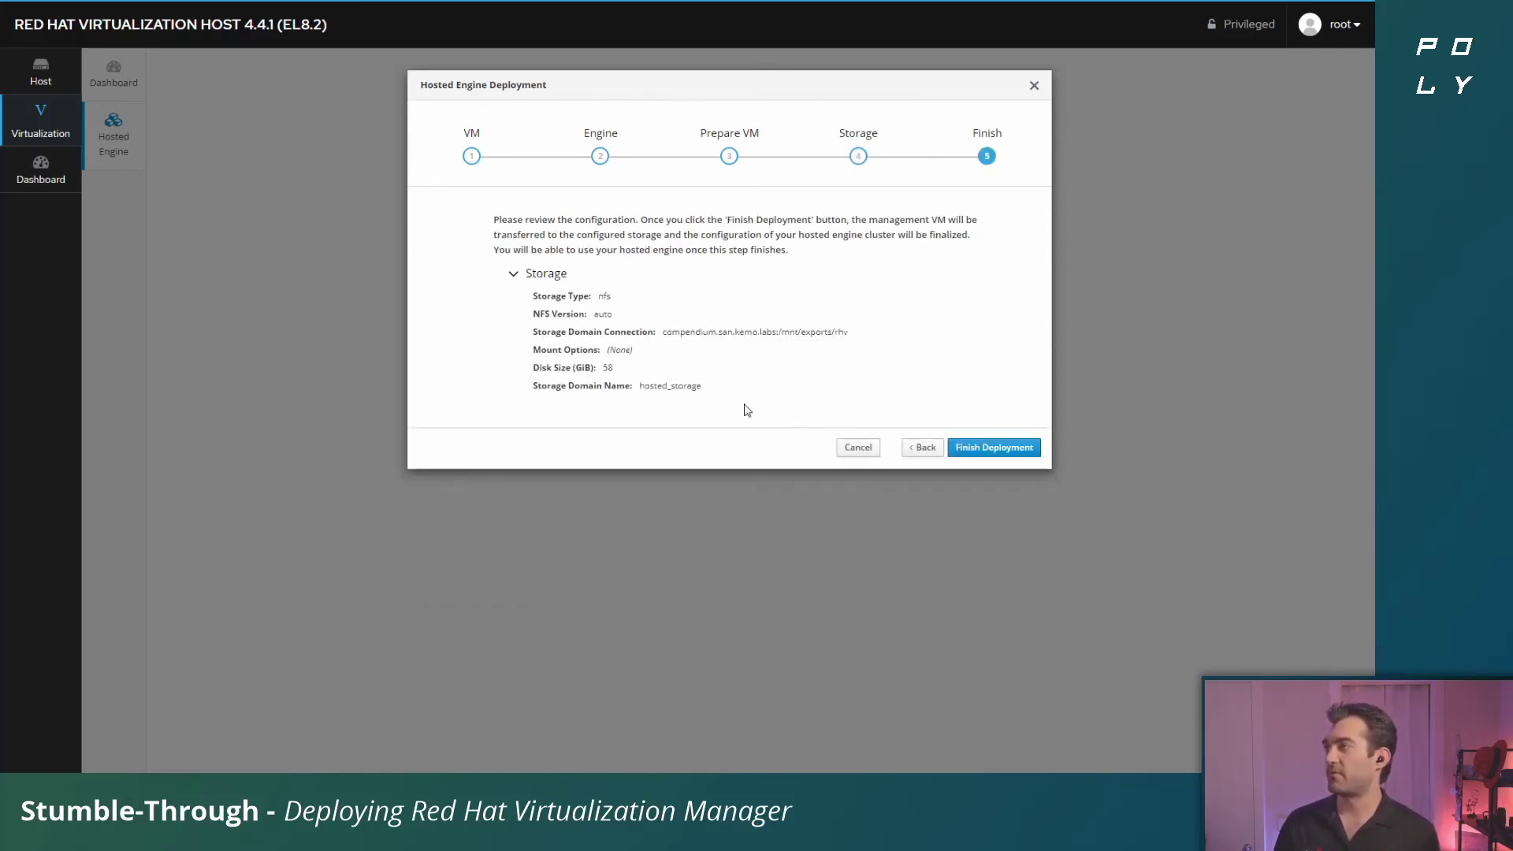
Launch the deployment and wait for 'Hosted engine deployment complete!' to appear
click(1027, 444)
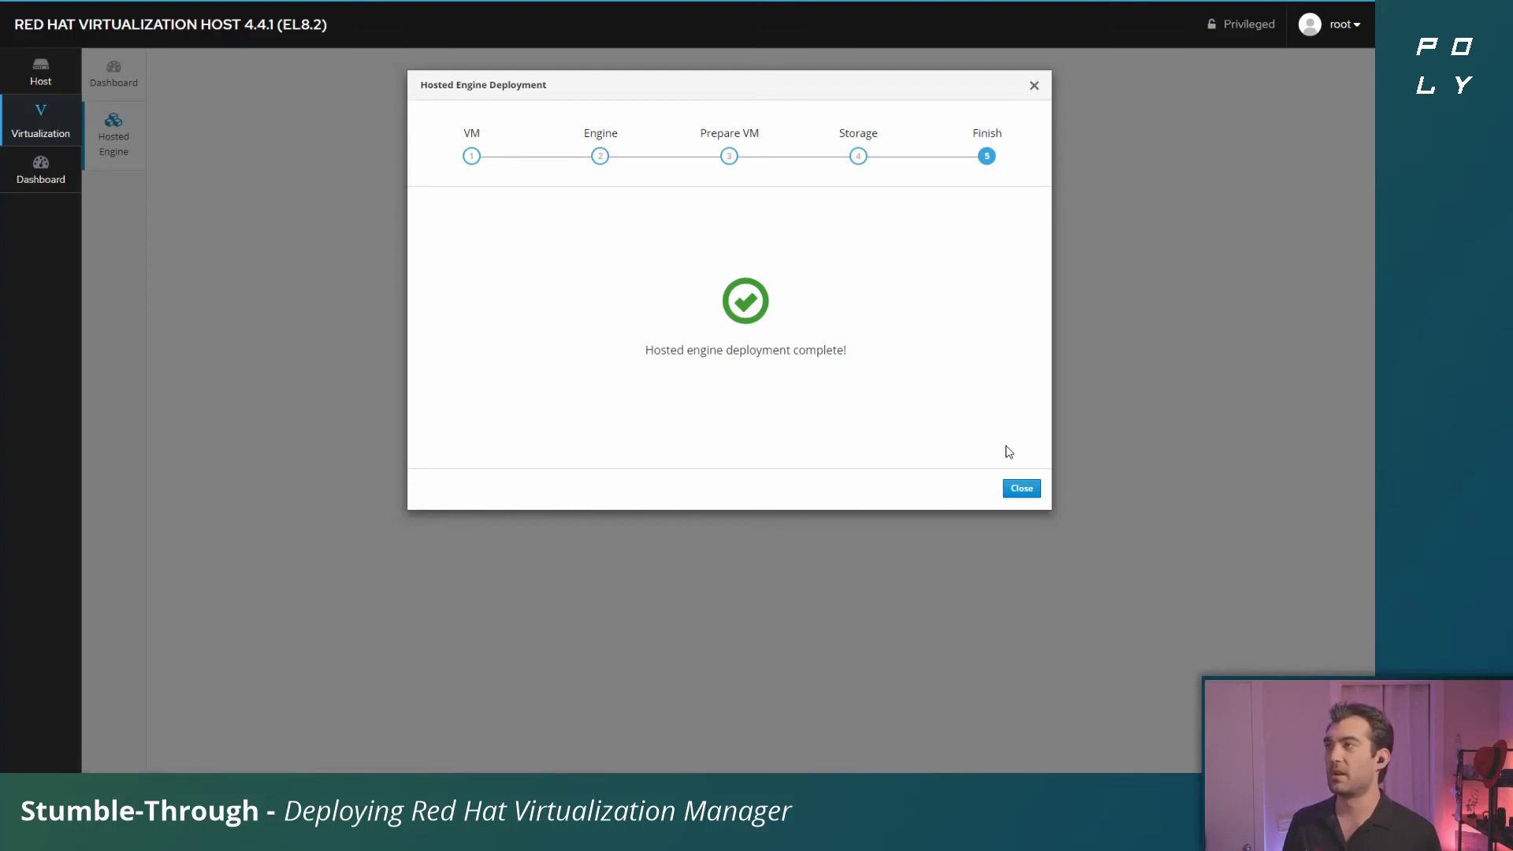
Exit the deployment wizard and view the enlarged Virtualization dashboard showing health ok and 1 running VM
click(1023, 490)
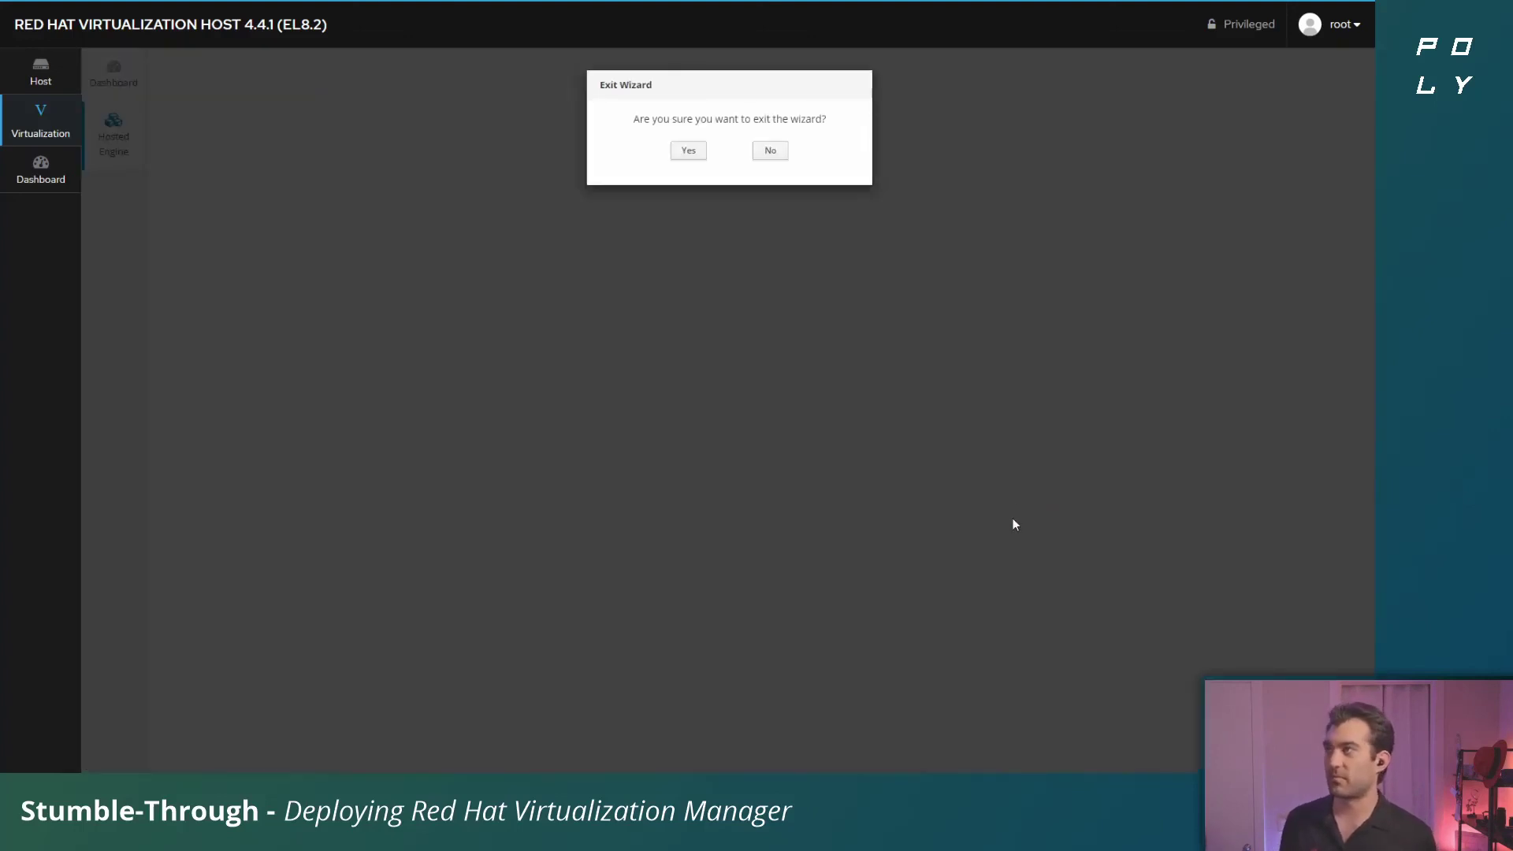
click(688, 151)
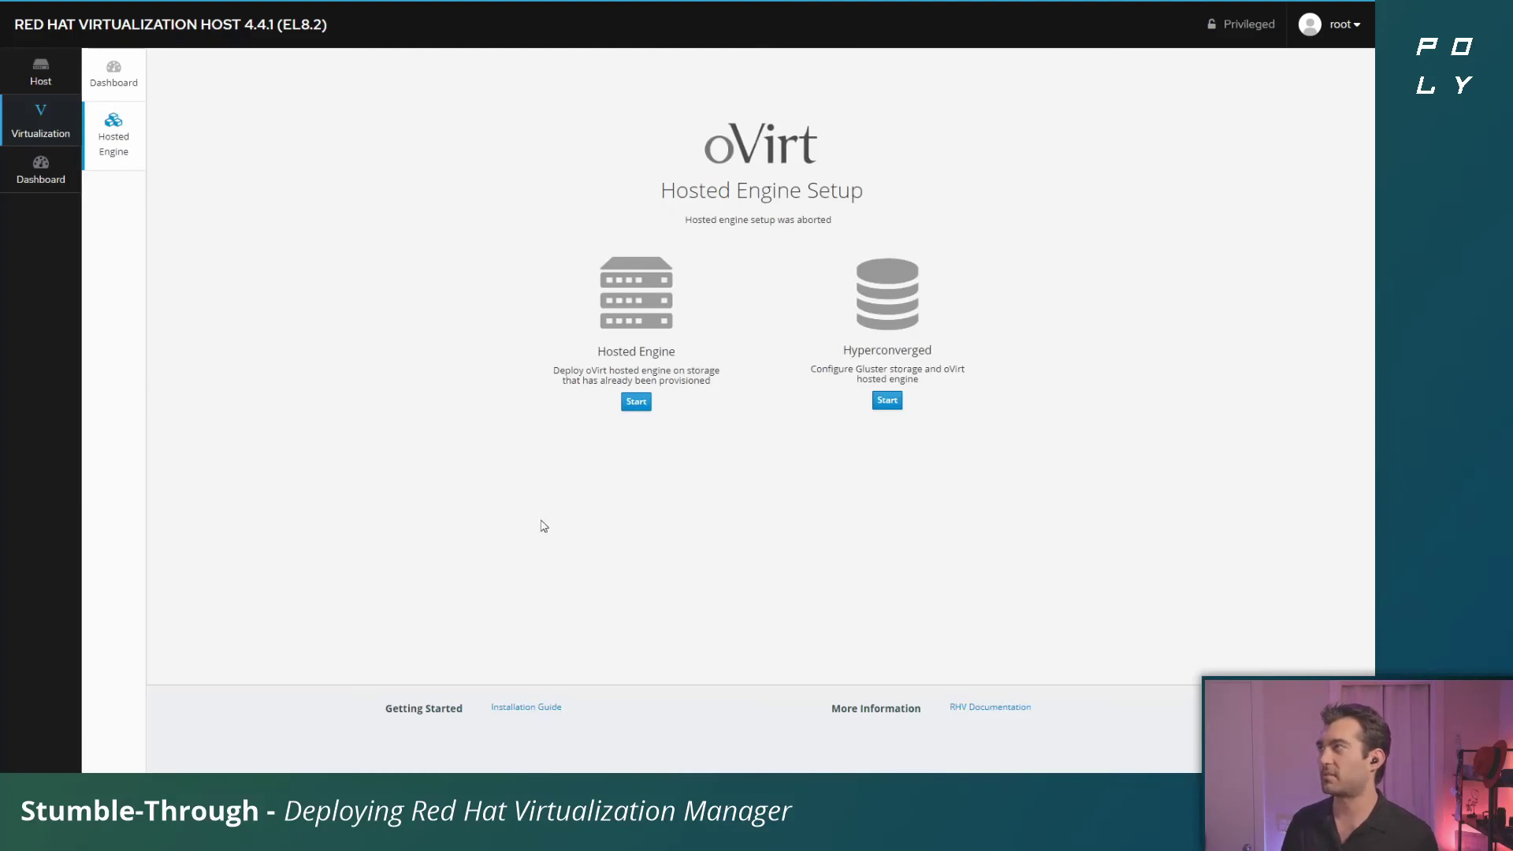
click(118, 92)
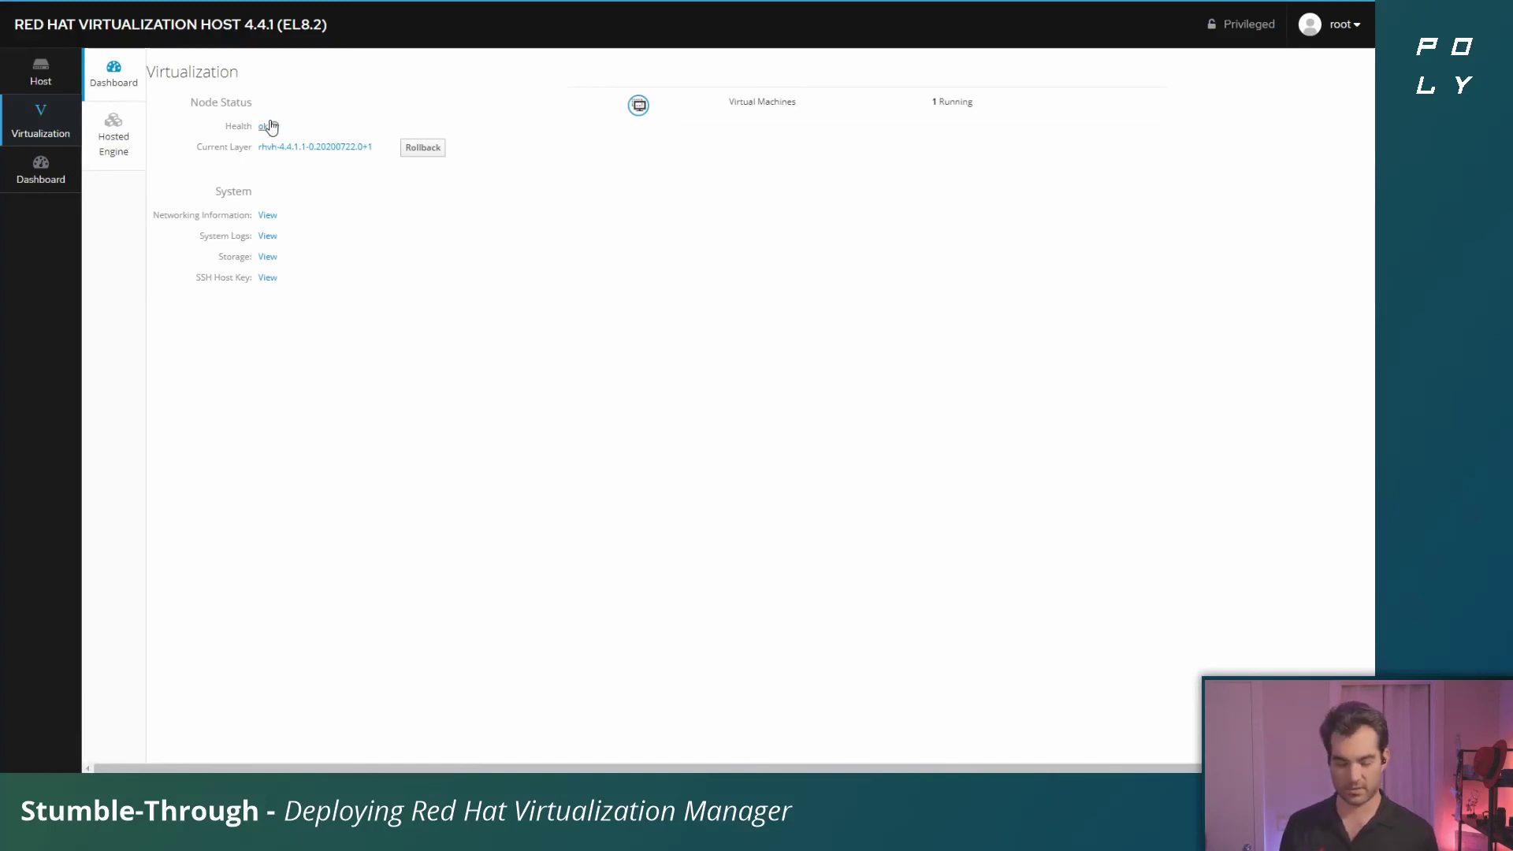
key(ctrl+plus)
key(ctrl+plus)
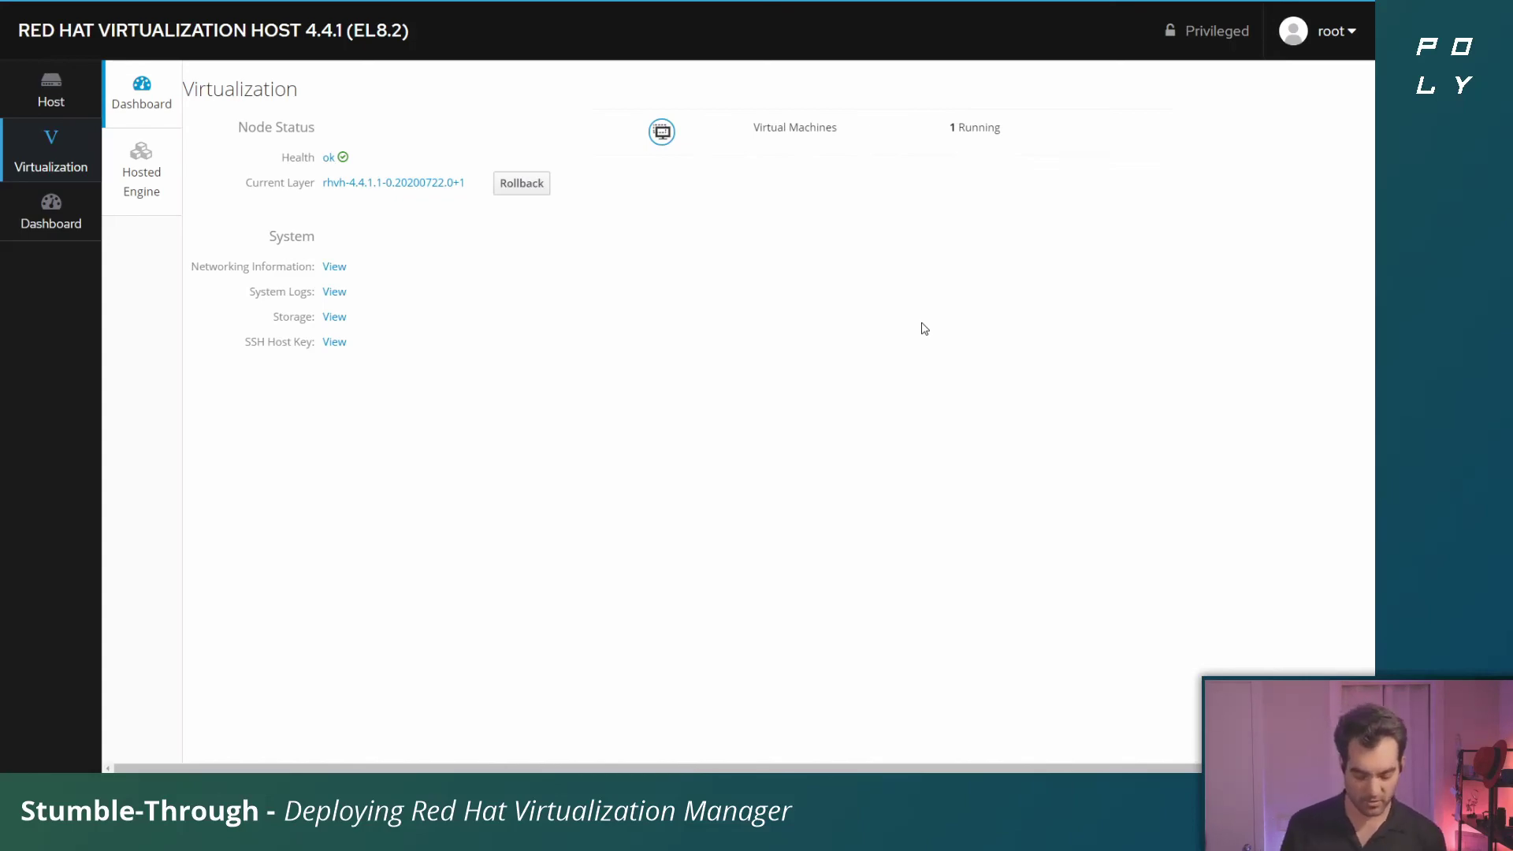
Open rhvm.kemo.labs in a new tab, bypassing the certificate warning to reach the Manager welcome page
key(F11)
key(ctrl+t)
text(rh)
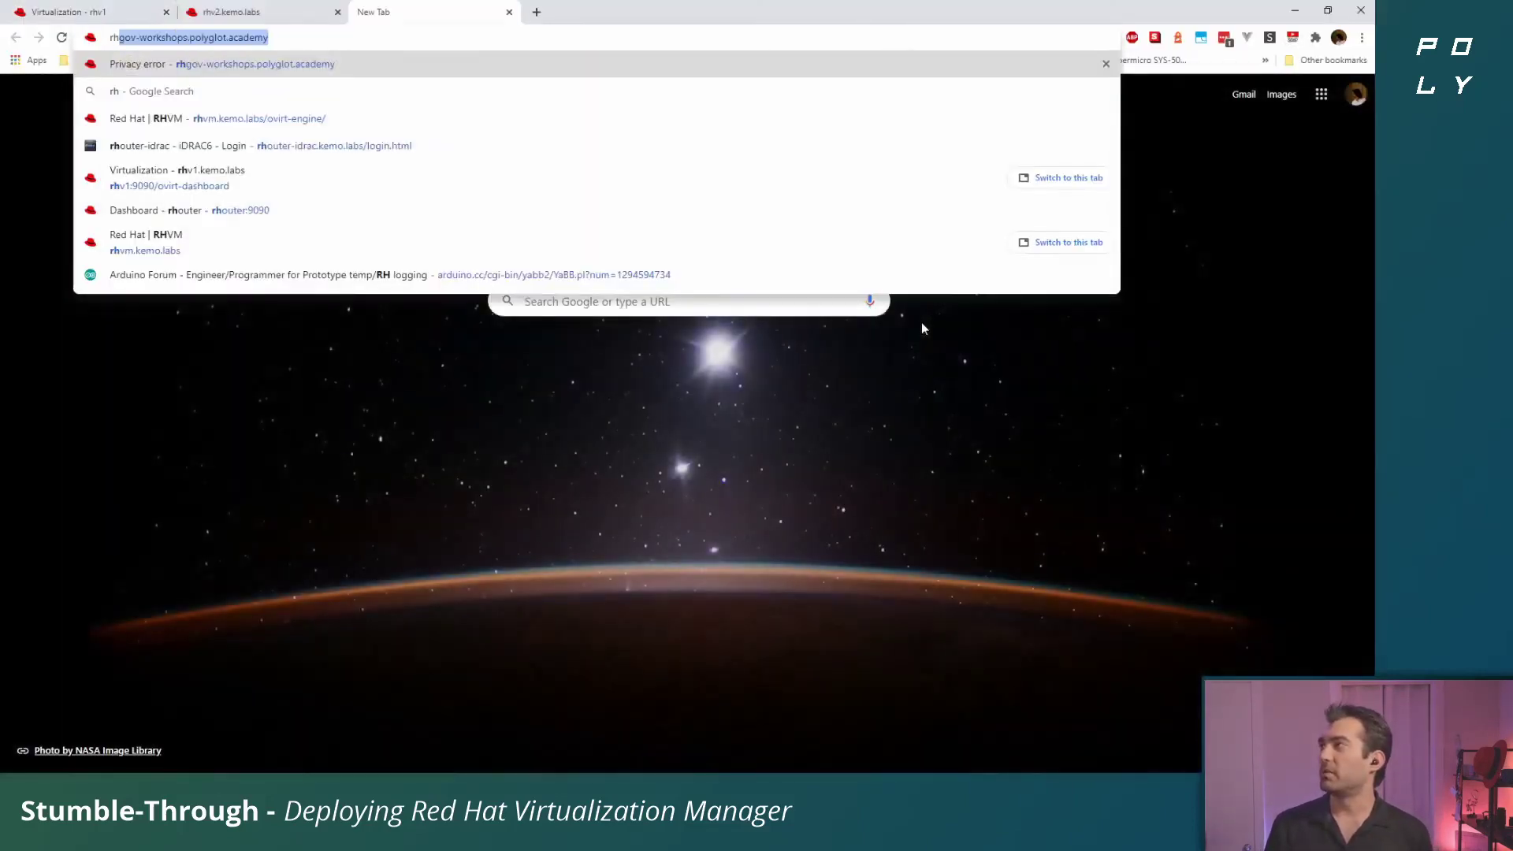
text(vm)
key(Return)
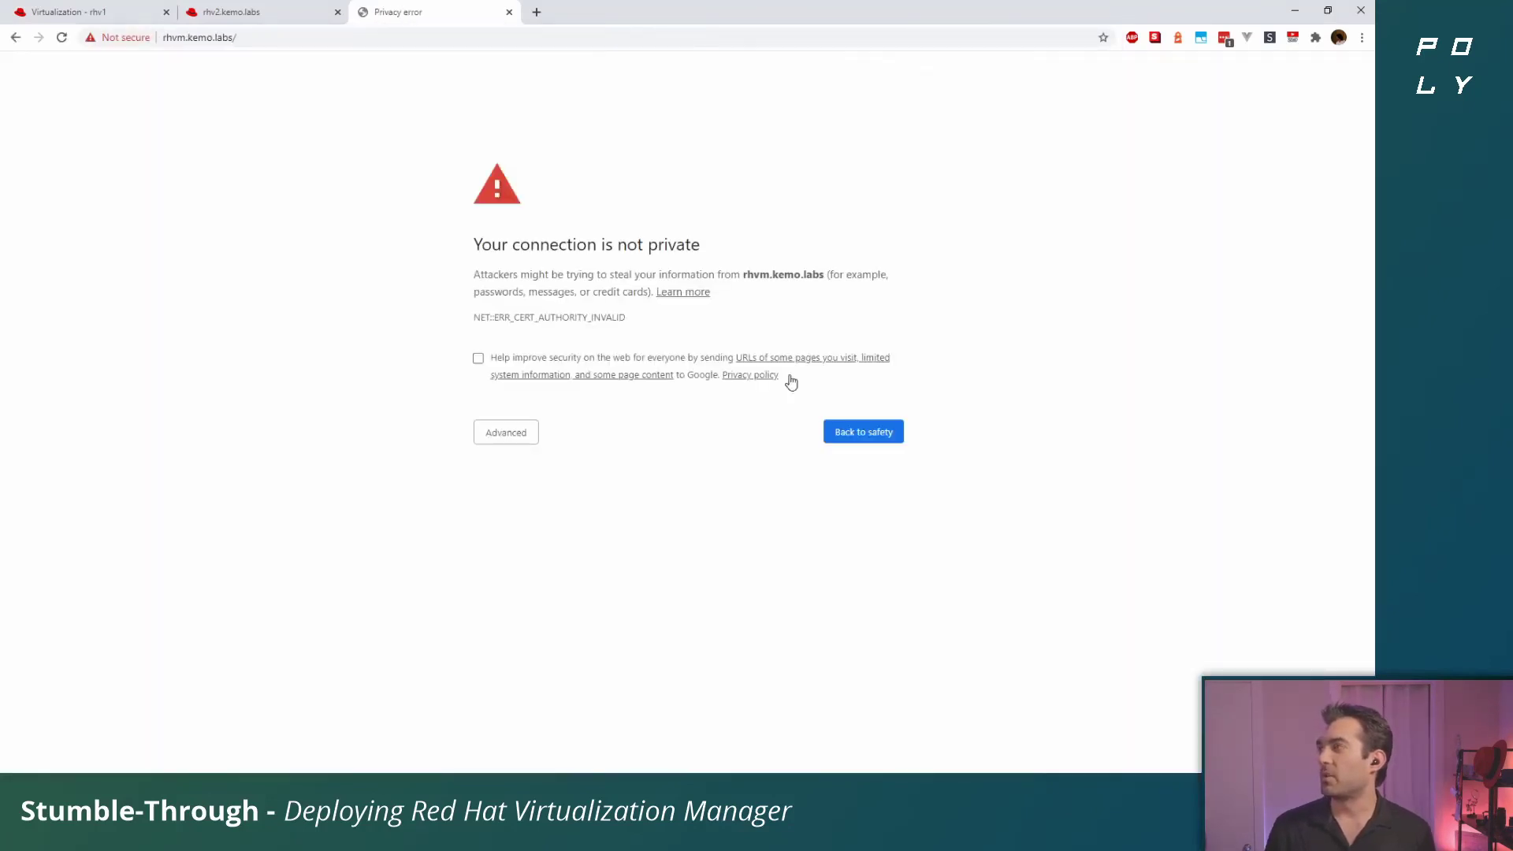
click(505, 436)
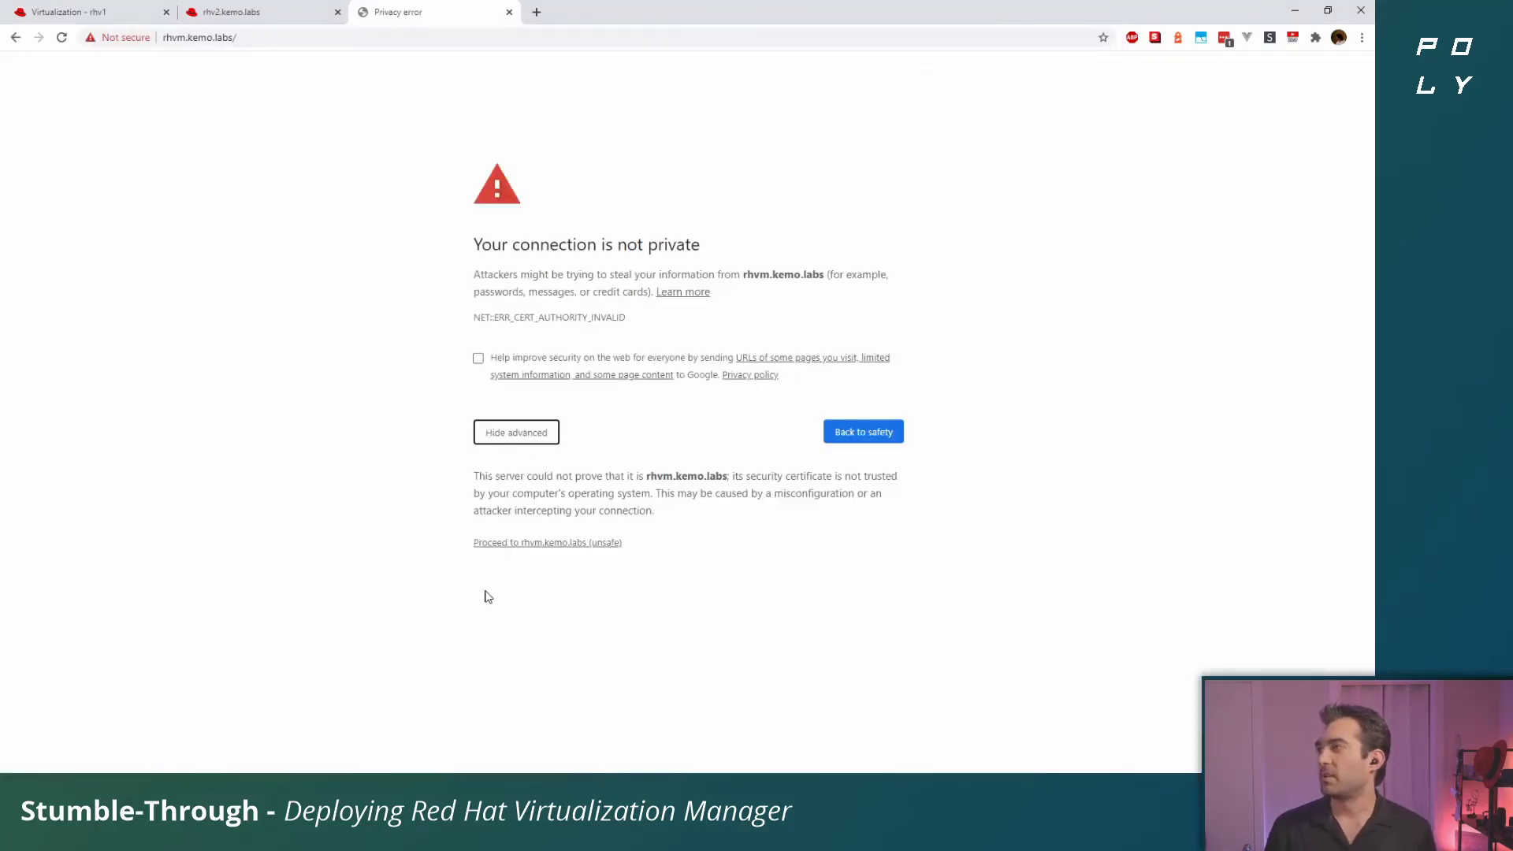
click(577, 548)
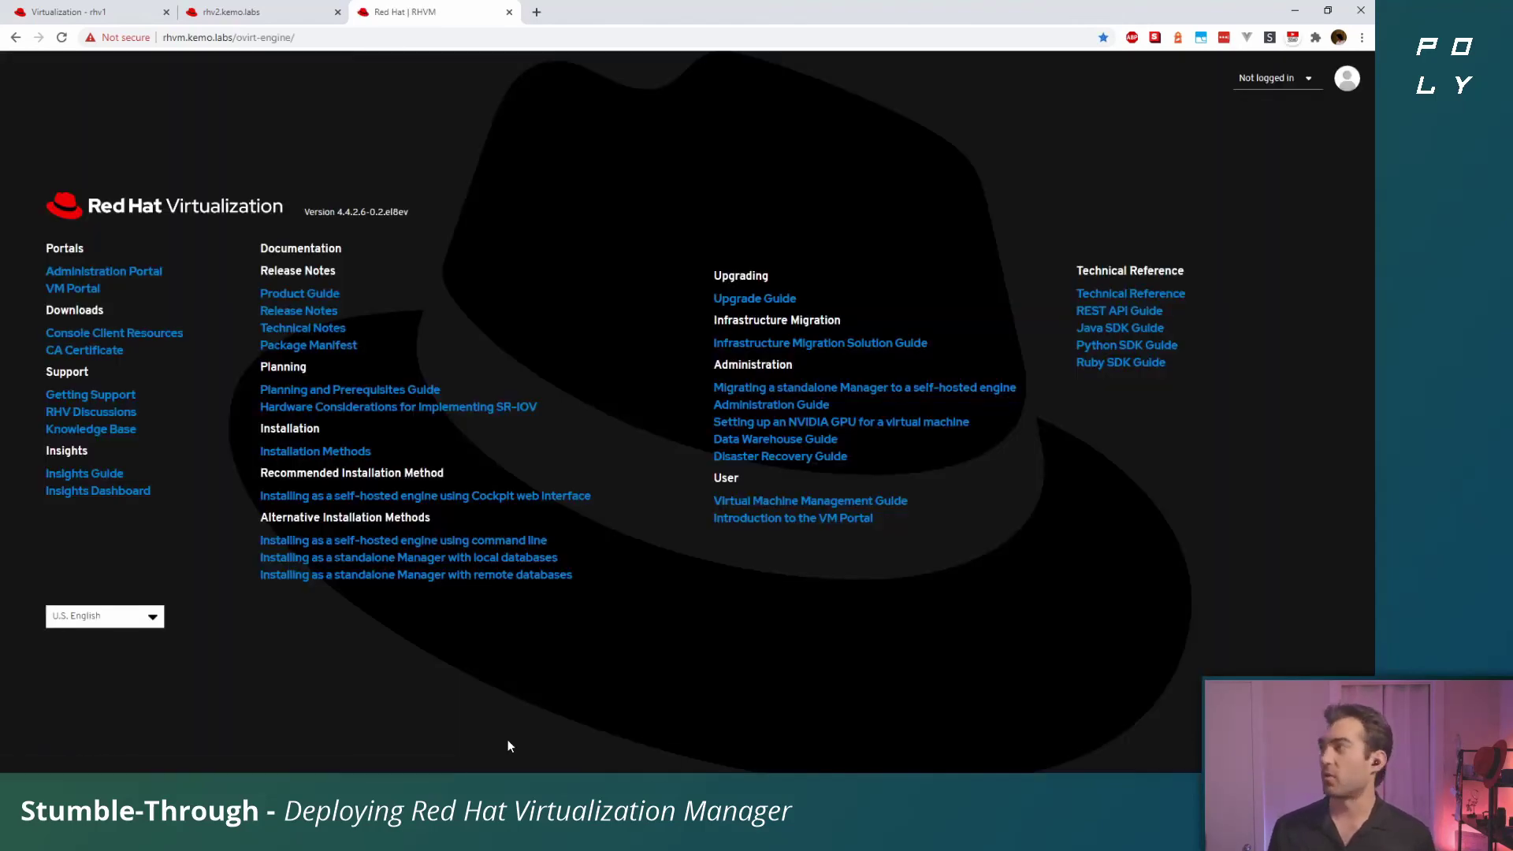
key(ctrl+plus)
key(ctrl+plus)
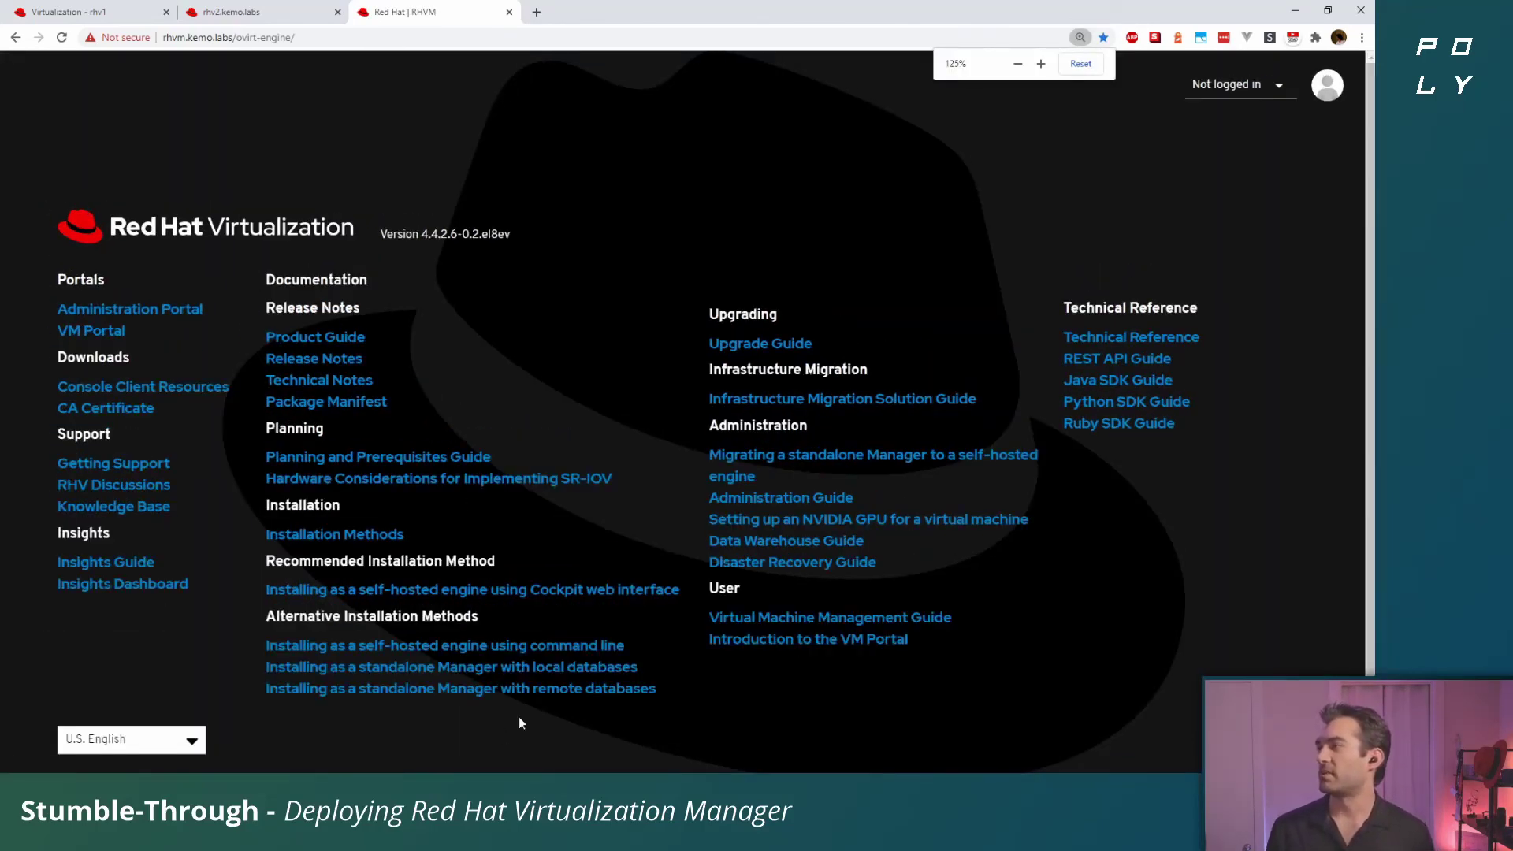